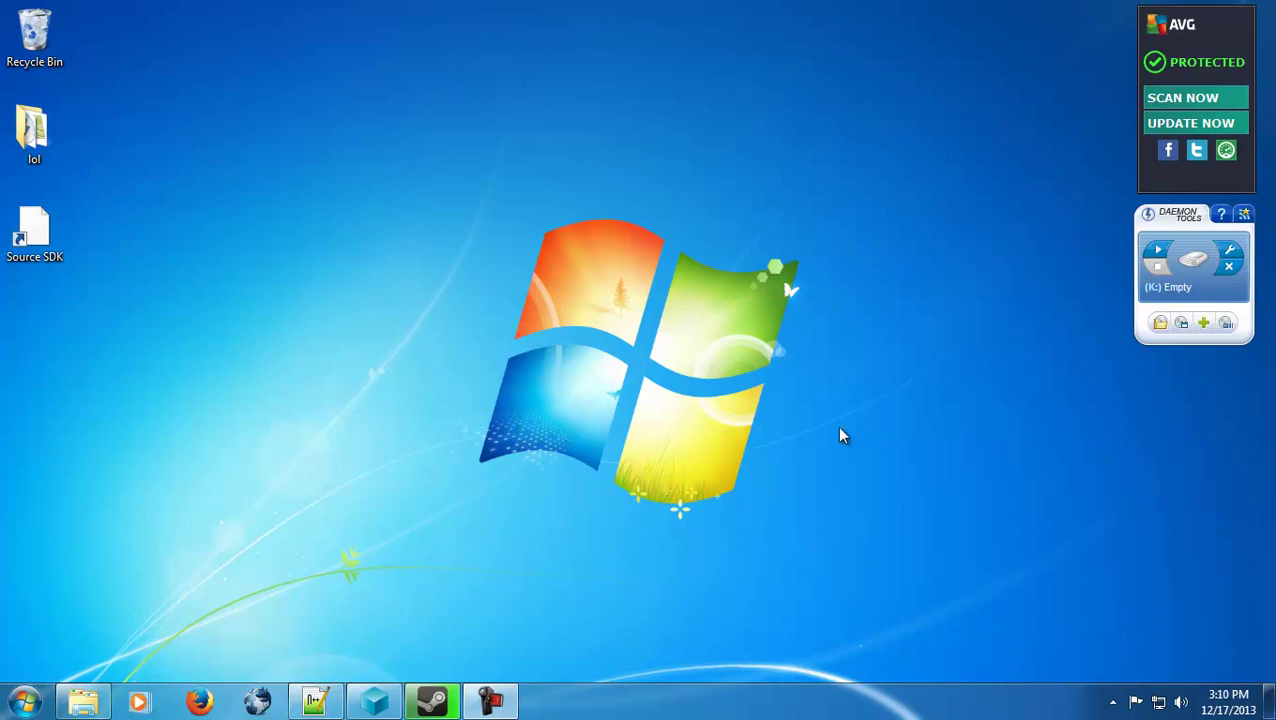
# Install Source SDK Base 2007 with default location and shortcuts, then launch it once
pyautogui.click(432, 702)
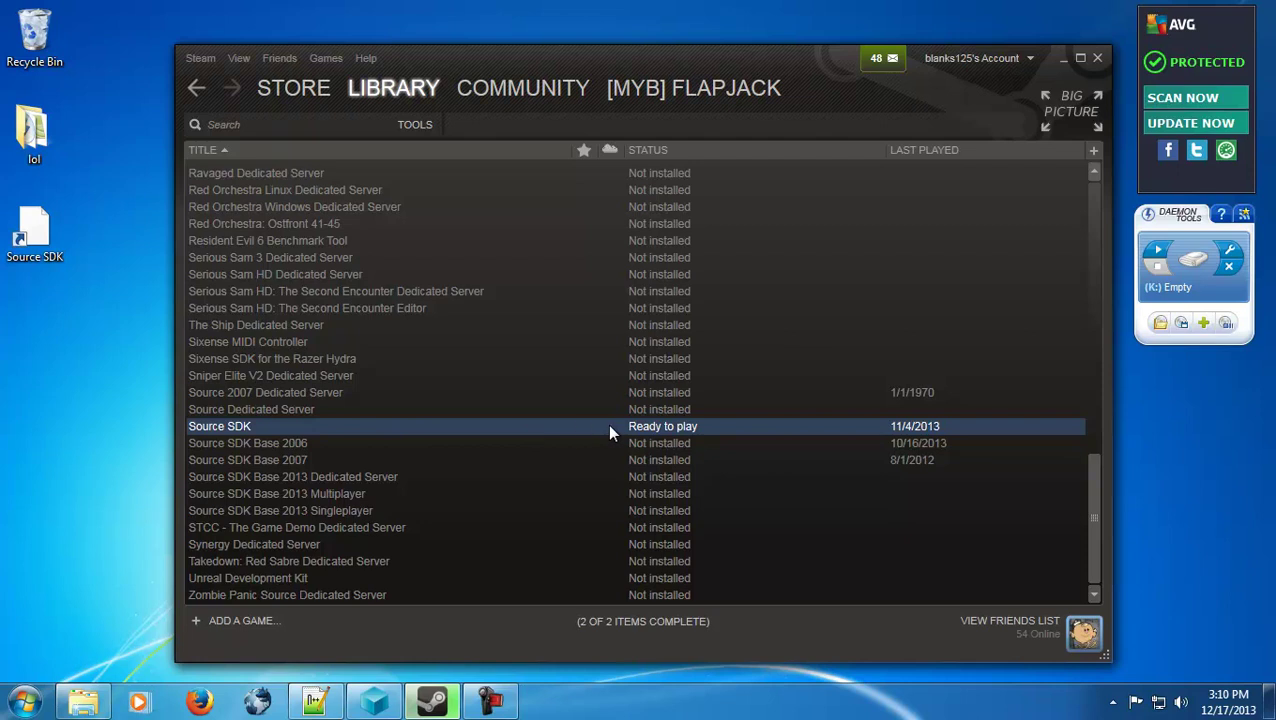
pyautogui.click(278, 459)
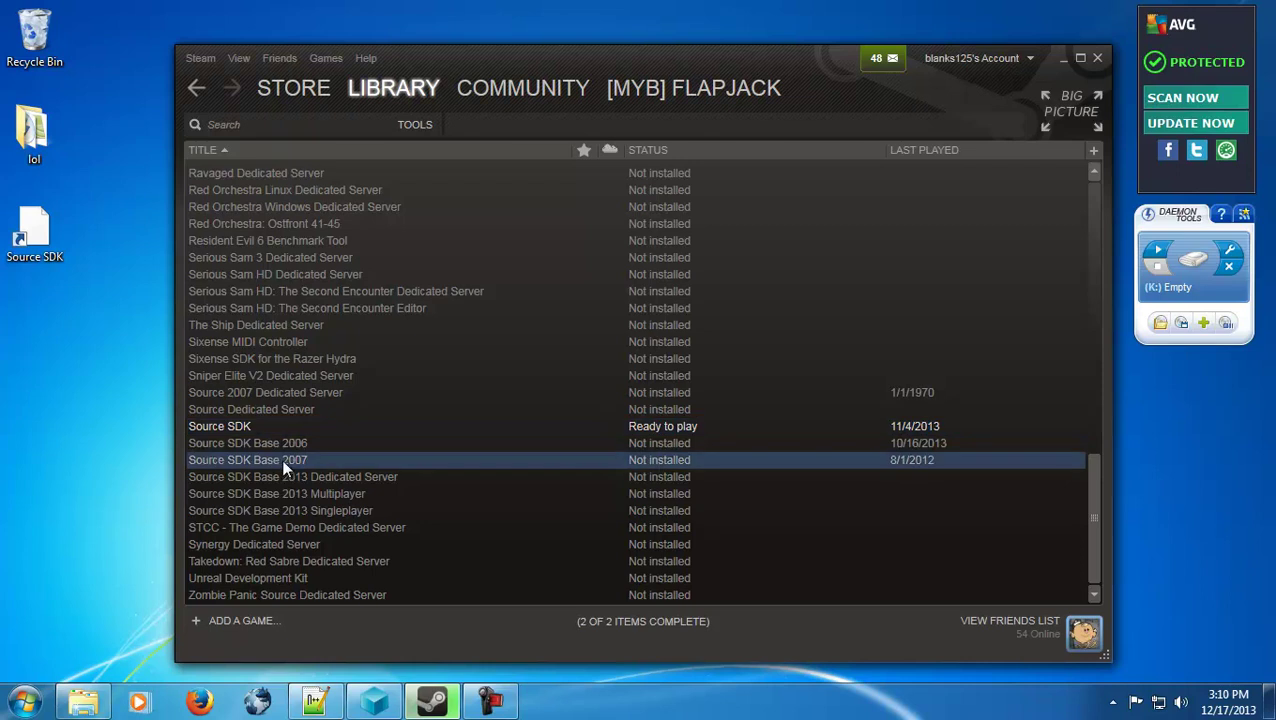
pyautogui.doubleClick(281, 459)
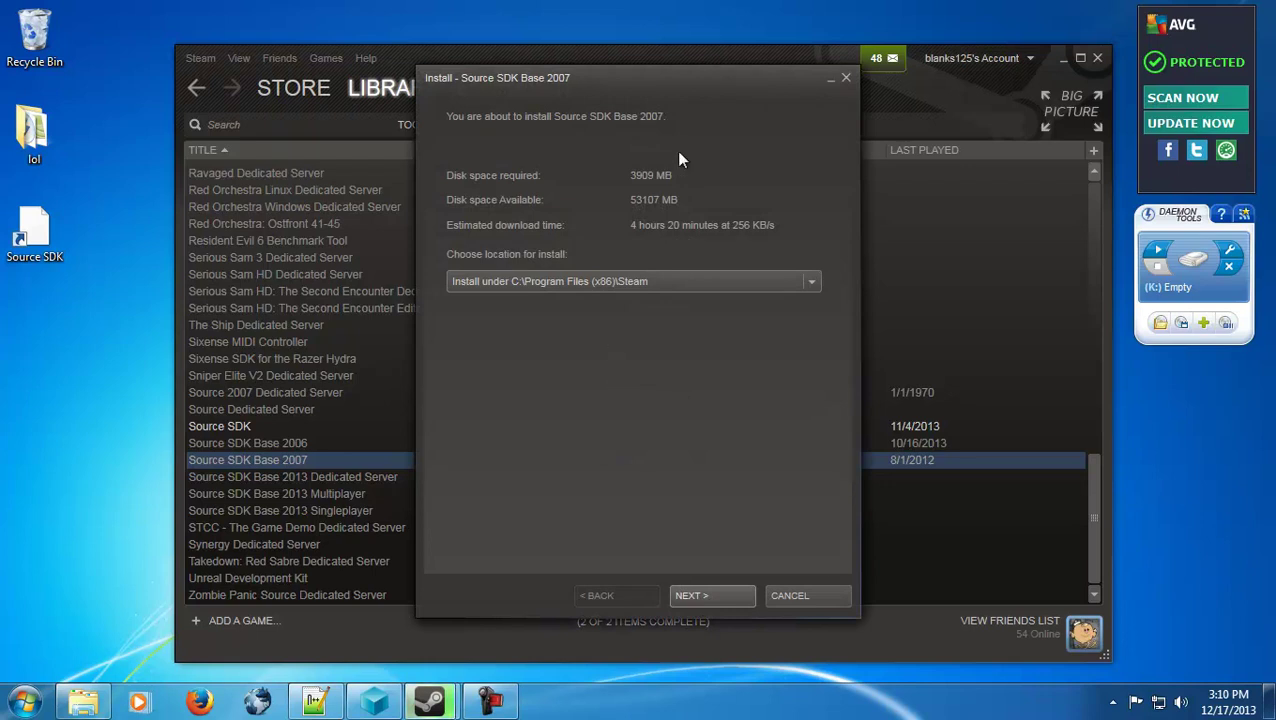
pyautogui.click(710, 595)
pyautogui.click(712, 598)
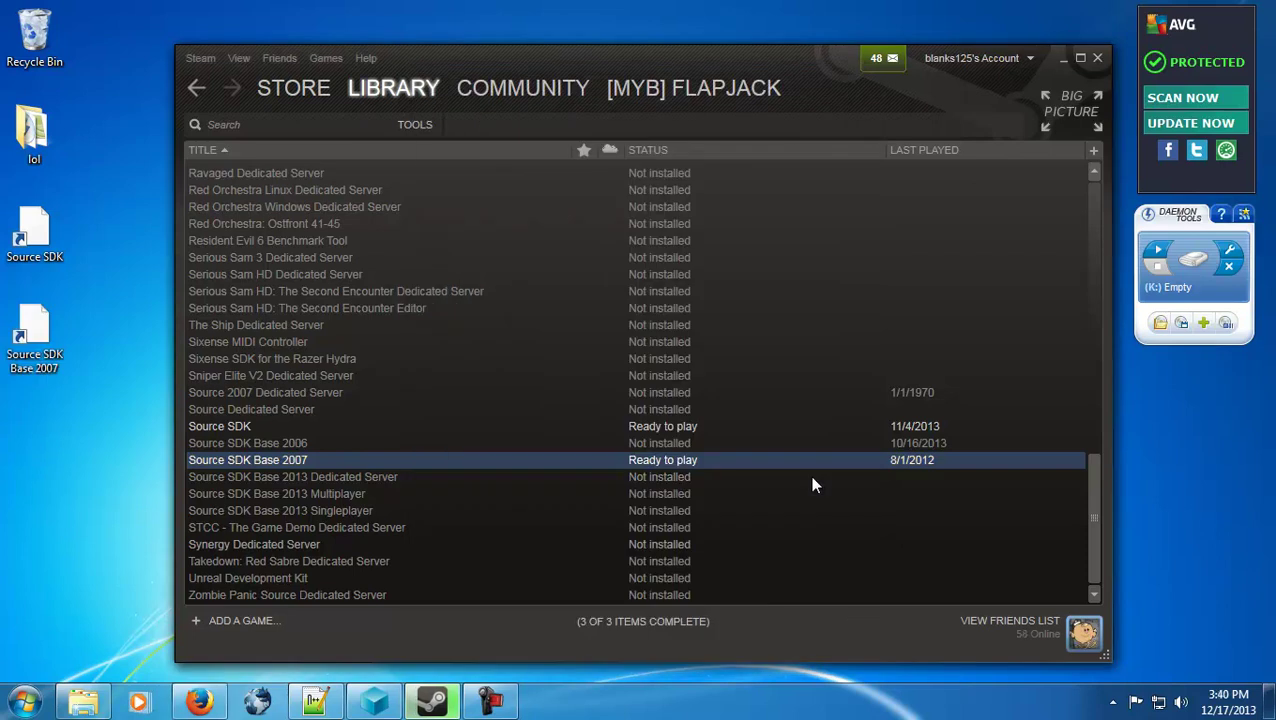
pyautogui.doubleClick(276, 462)
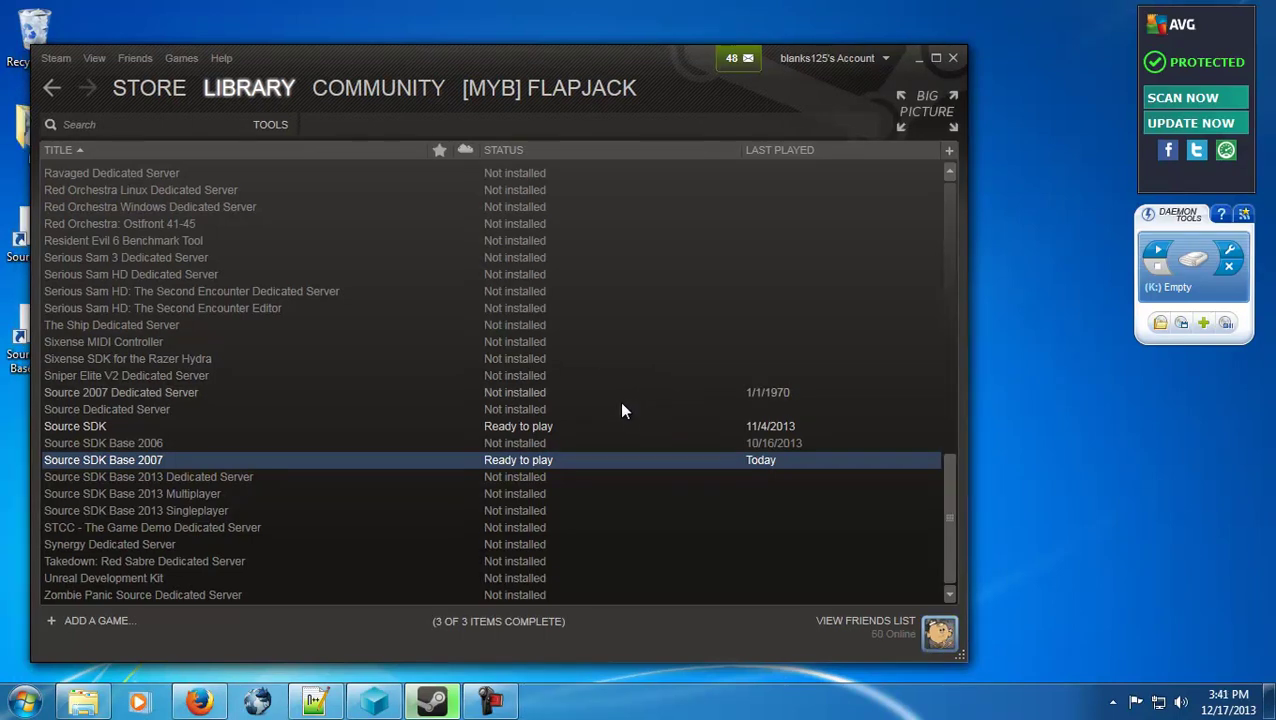
pyautogui.click(75, 707)
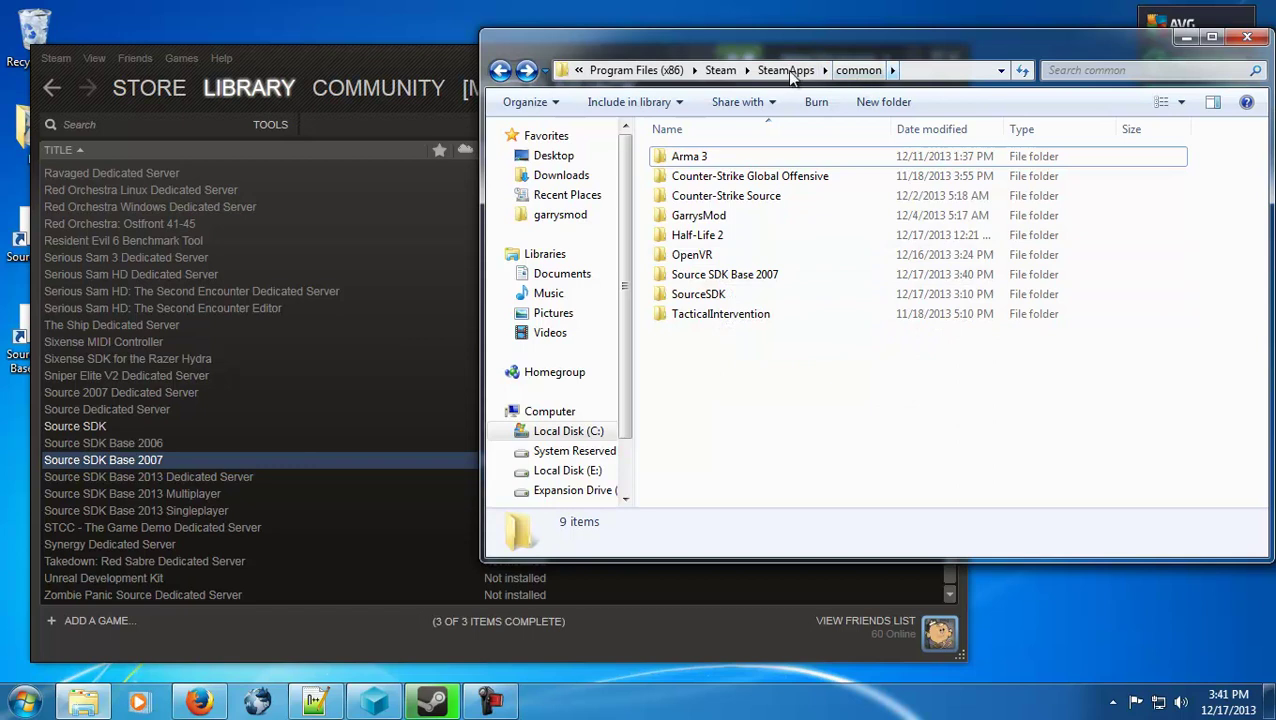
pyautogui.click(637, 70)
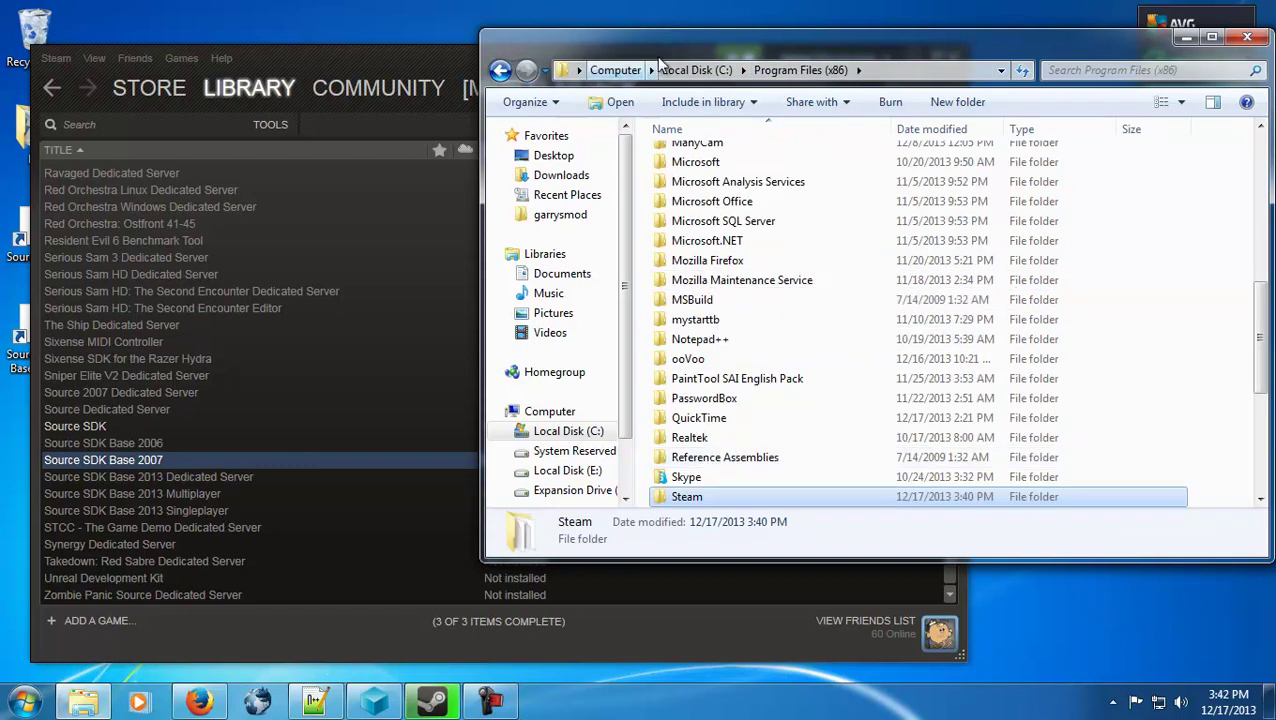
pyautogui.doubleClick(685, 497)
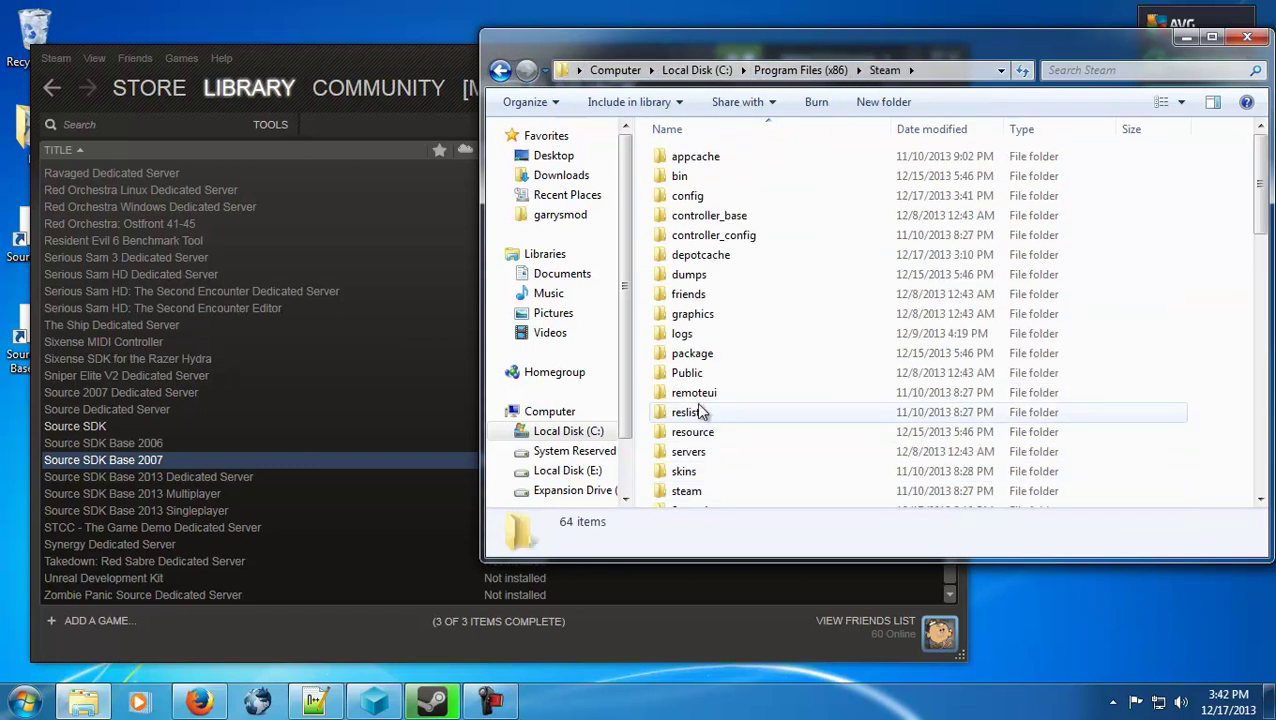
pyautogui.scroll(-4, 683, 408)
pyautogui.scroll(2, 680, 285)
pyautogui.doubleClick(692, 328)
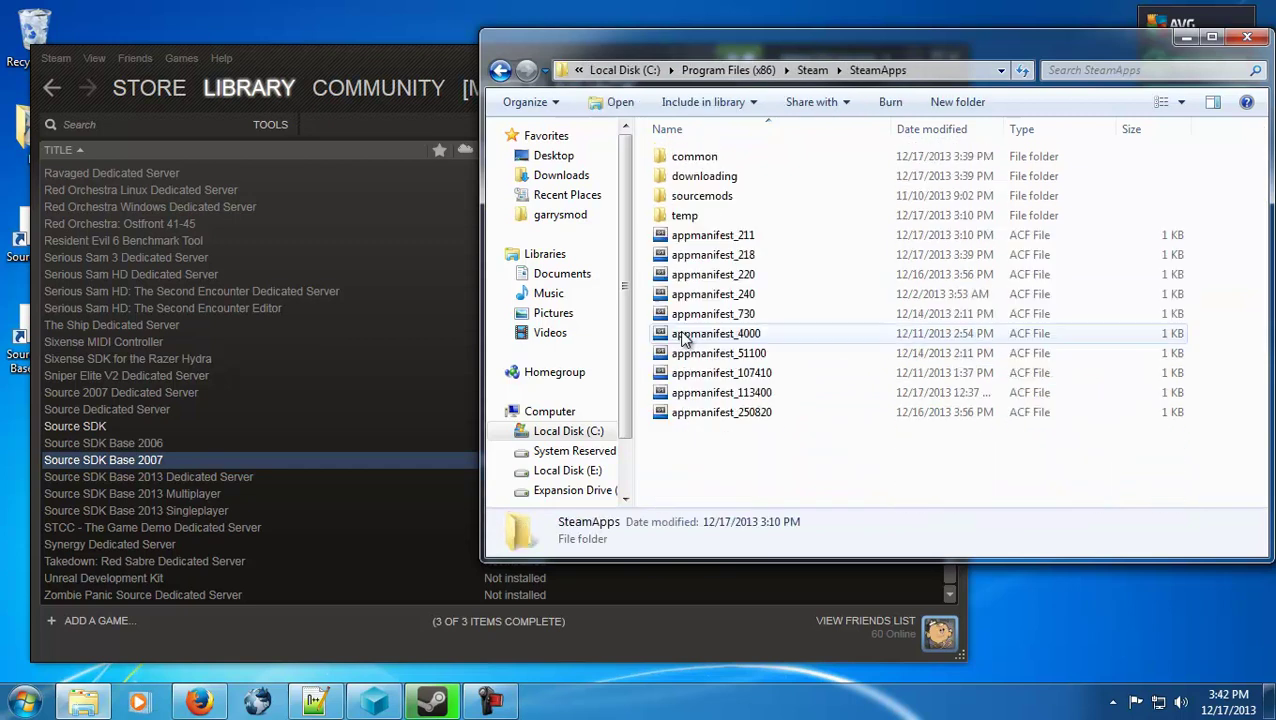
pyautogui.doubleClick(686, 157)
pyautogui.click(722, 276)
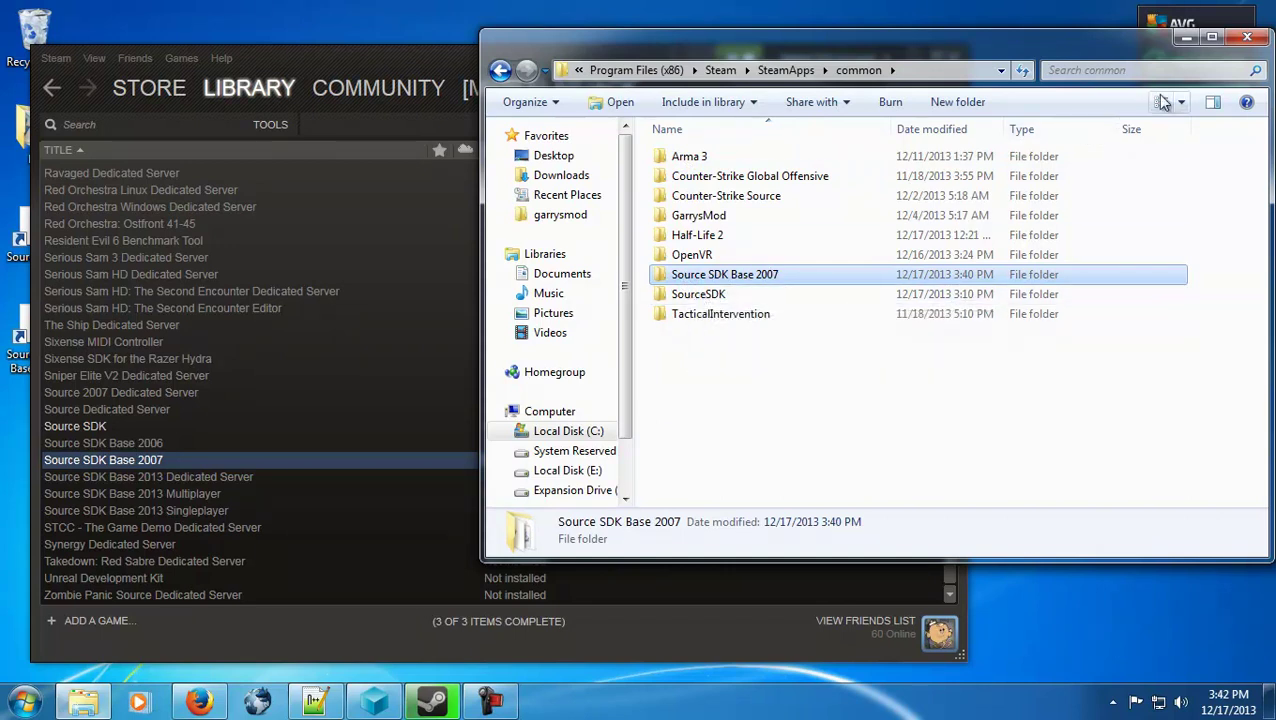
pyautogui.click(1185, 37)
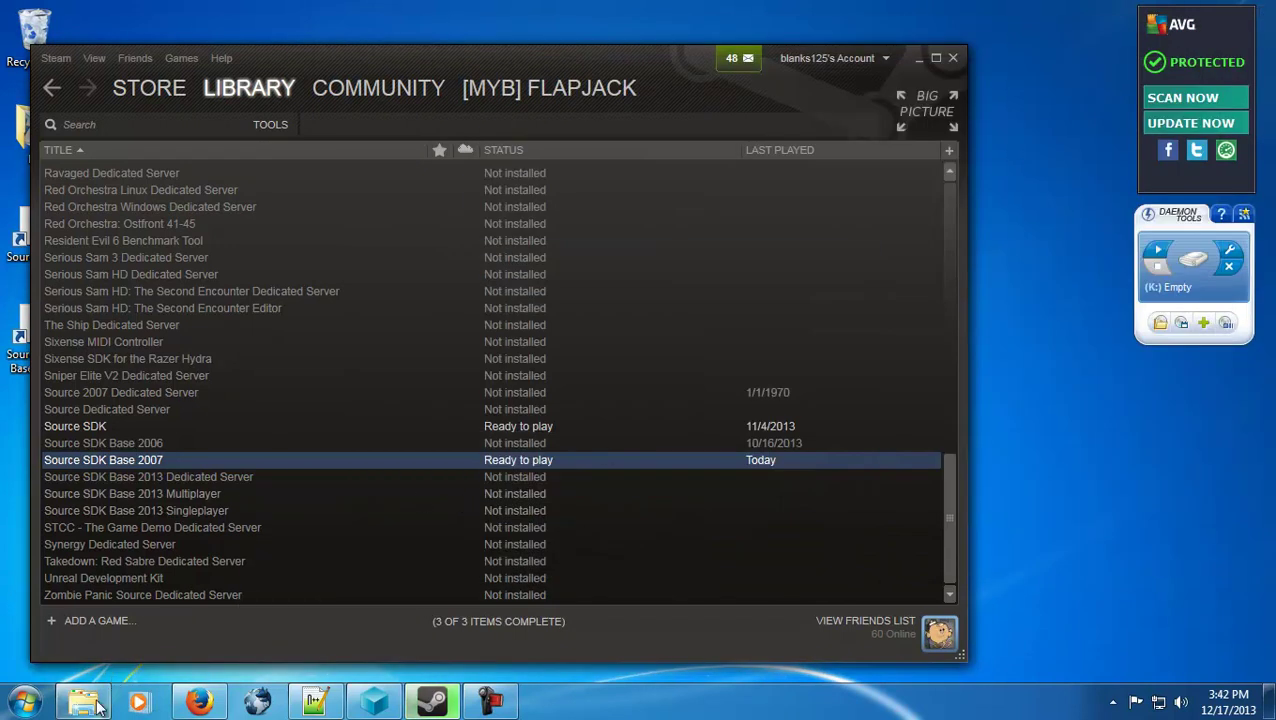
# Launch Source SDK and start Create a Mod as a Half-Life 2 single-player mod
pyautogui.click(89, 425)
pyautogui.doubleClick(89, 425)
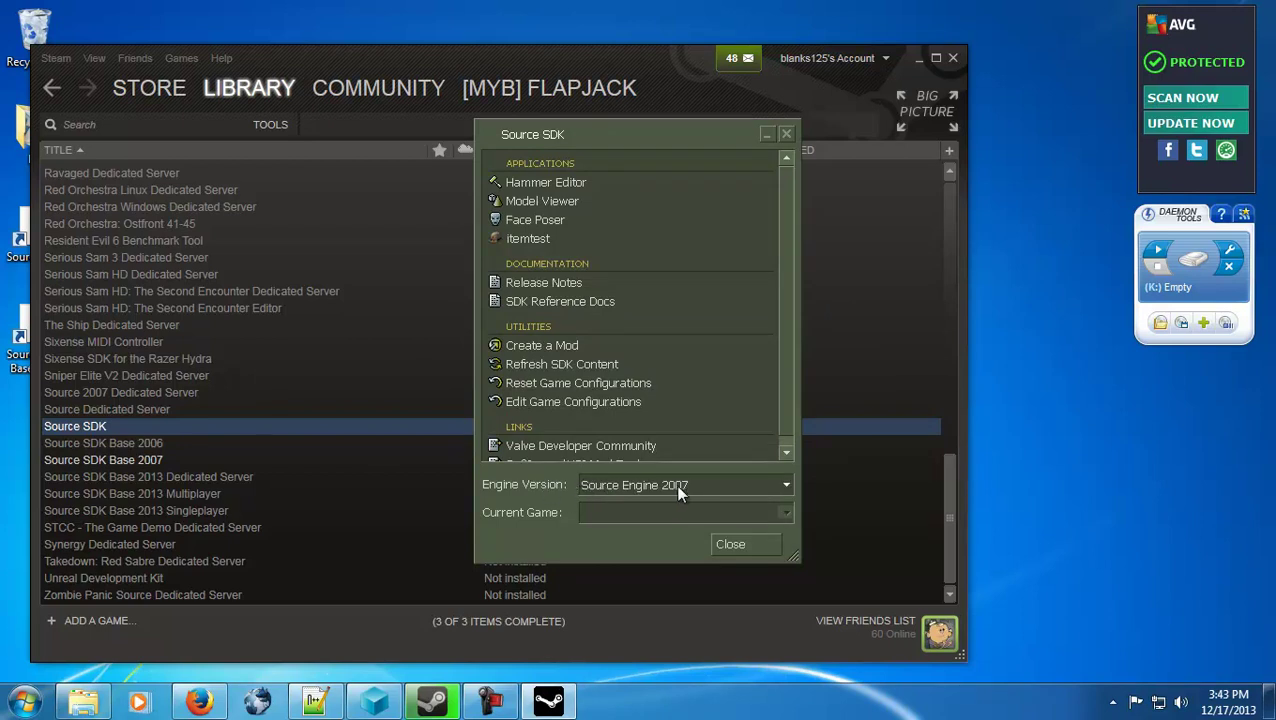
pyautogui.doubleClick(545, 345)
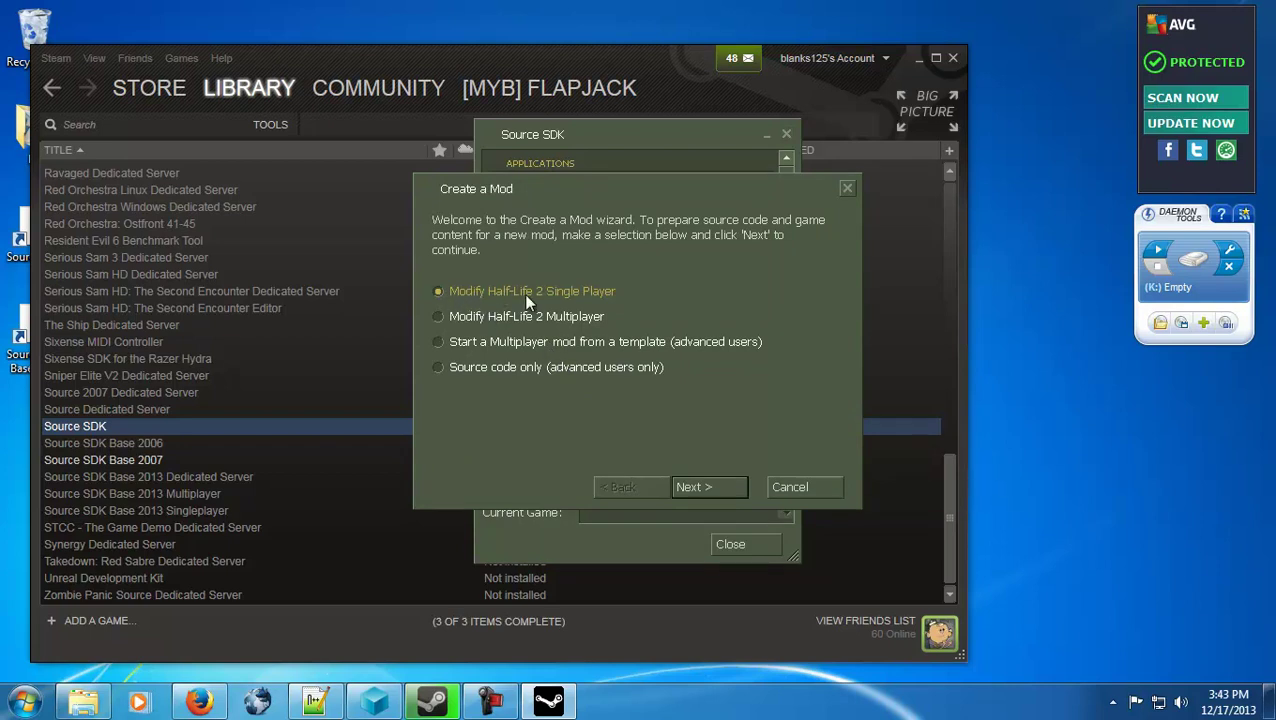
pyautogui.click(700, 486)
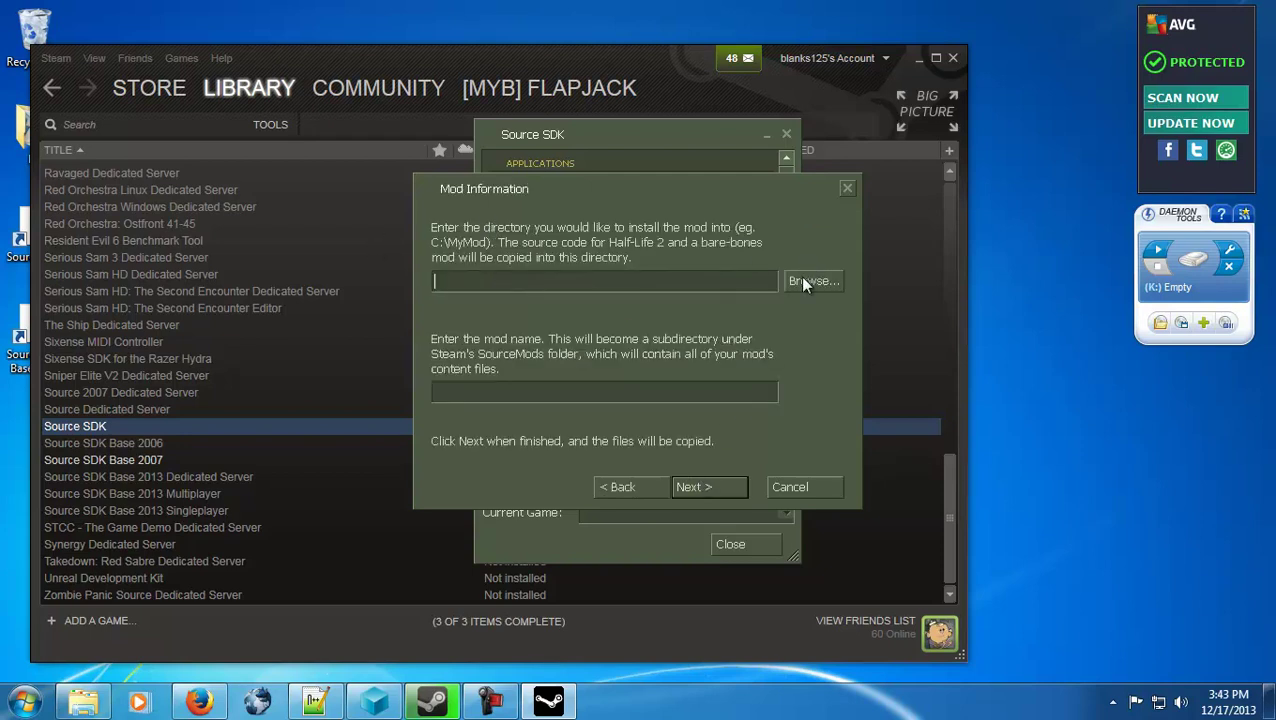
# Create a new empty folder named mods on Local Disk C:
pyautogui.click(24, 702)
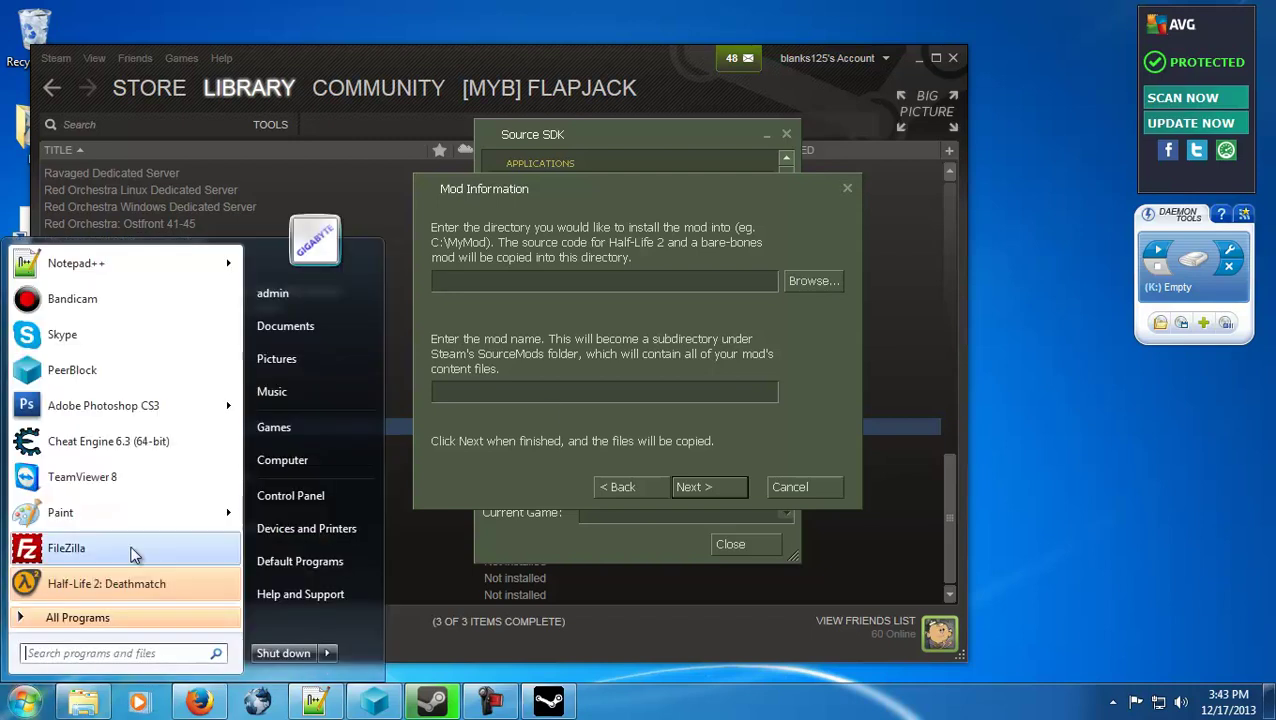
pyautogui.click(283, 460)
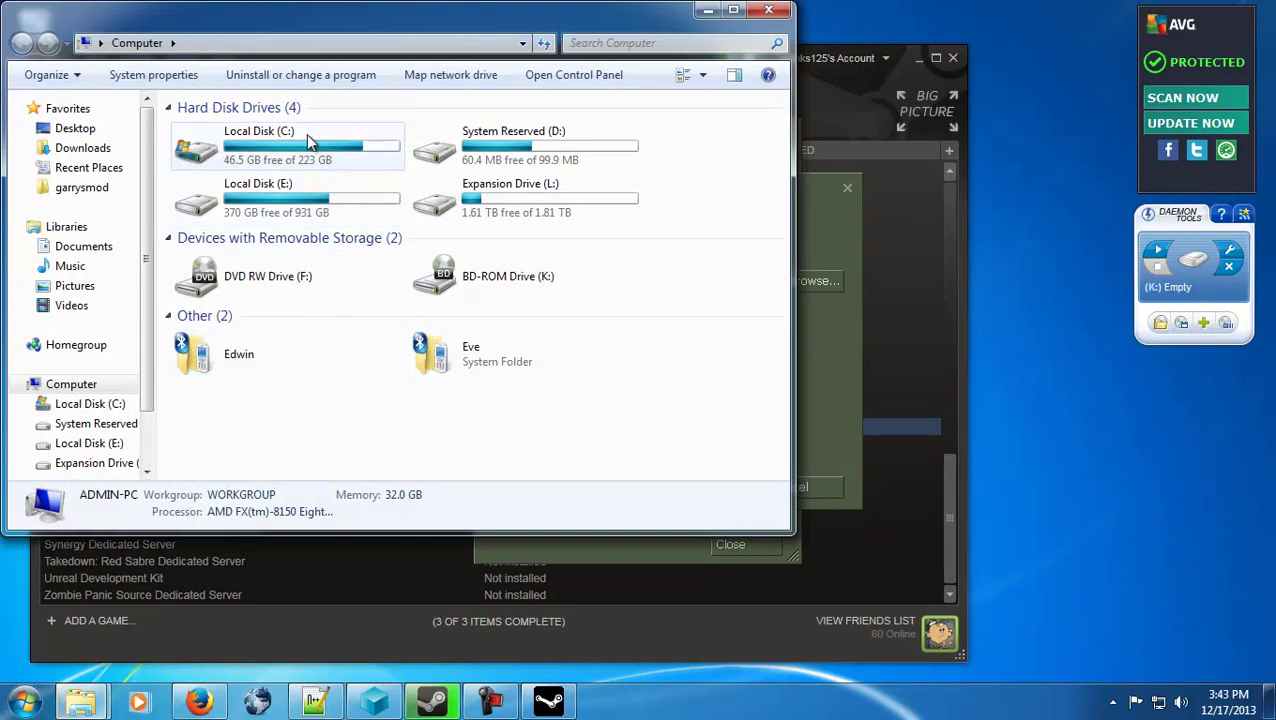
pyautogui.doubleClick(314, 152)
pyautogui.rightClick(241, 436)
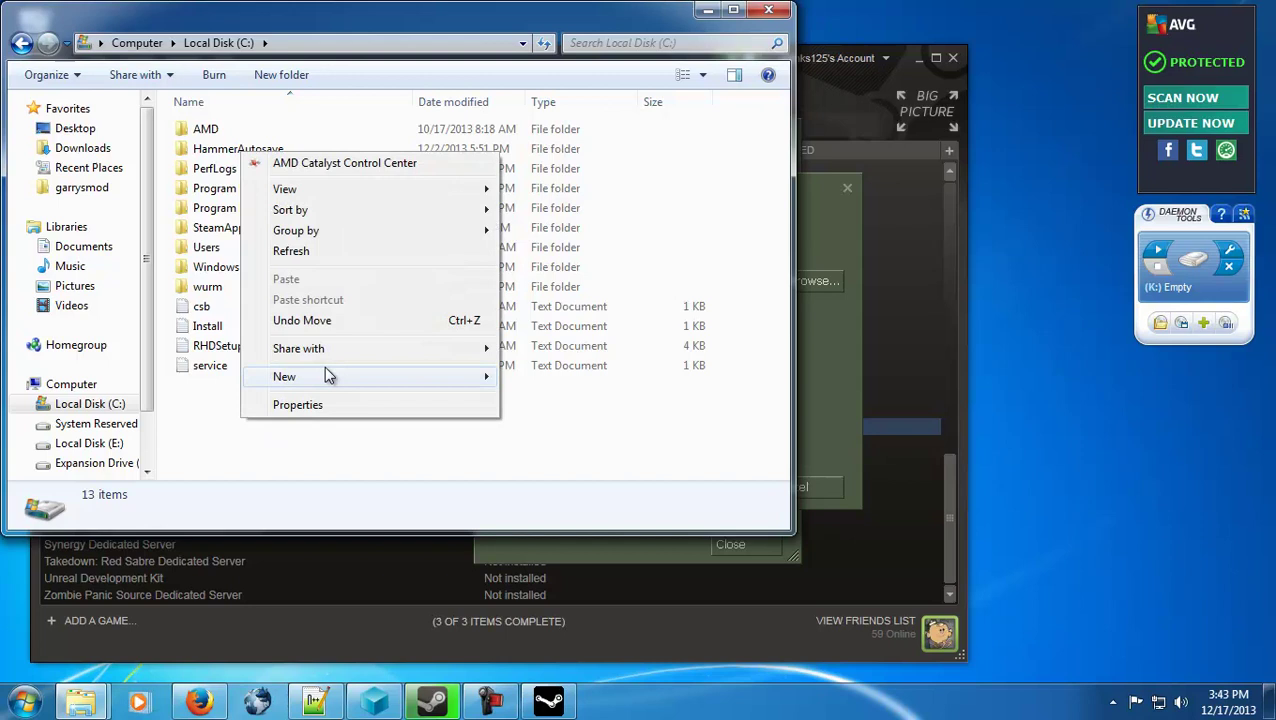
pyautogui.moveTo(334, 380)
pyautogui.click(550, 377)
pyautogui.write('mods')
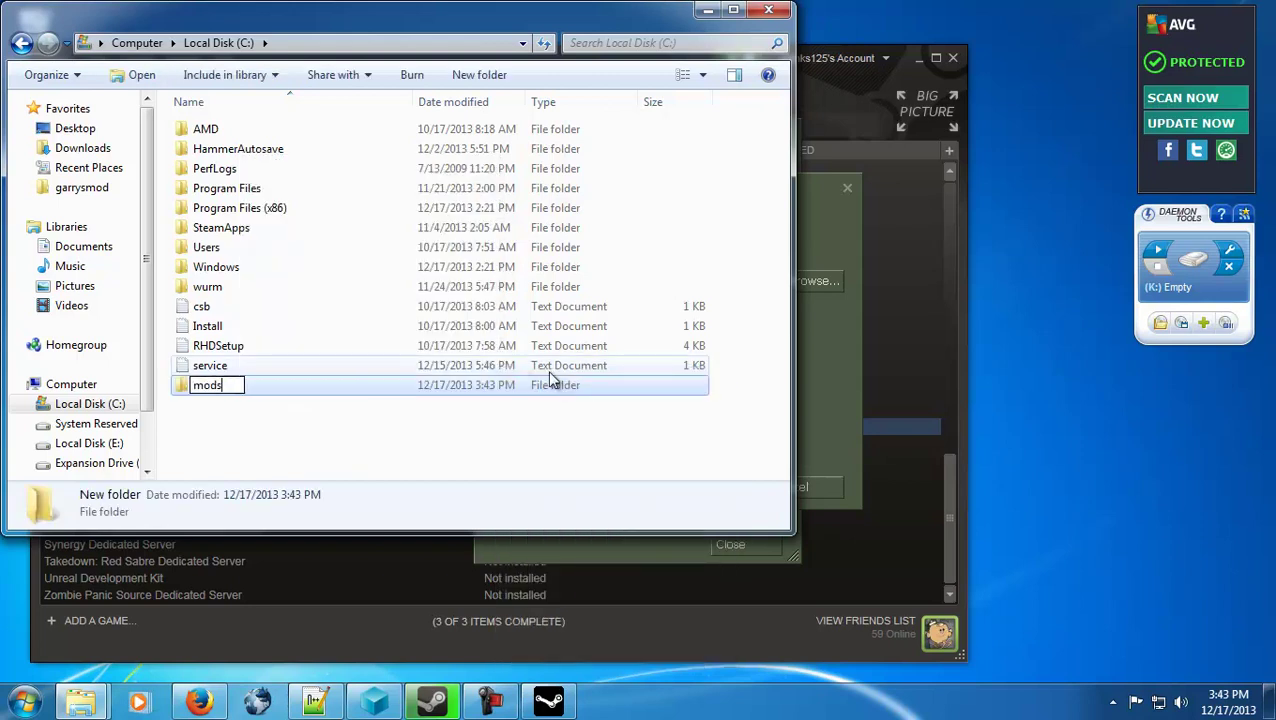
pyautogui.press('Return')
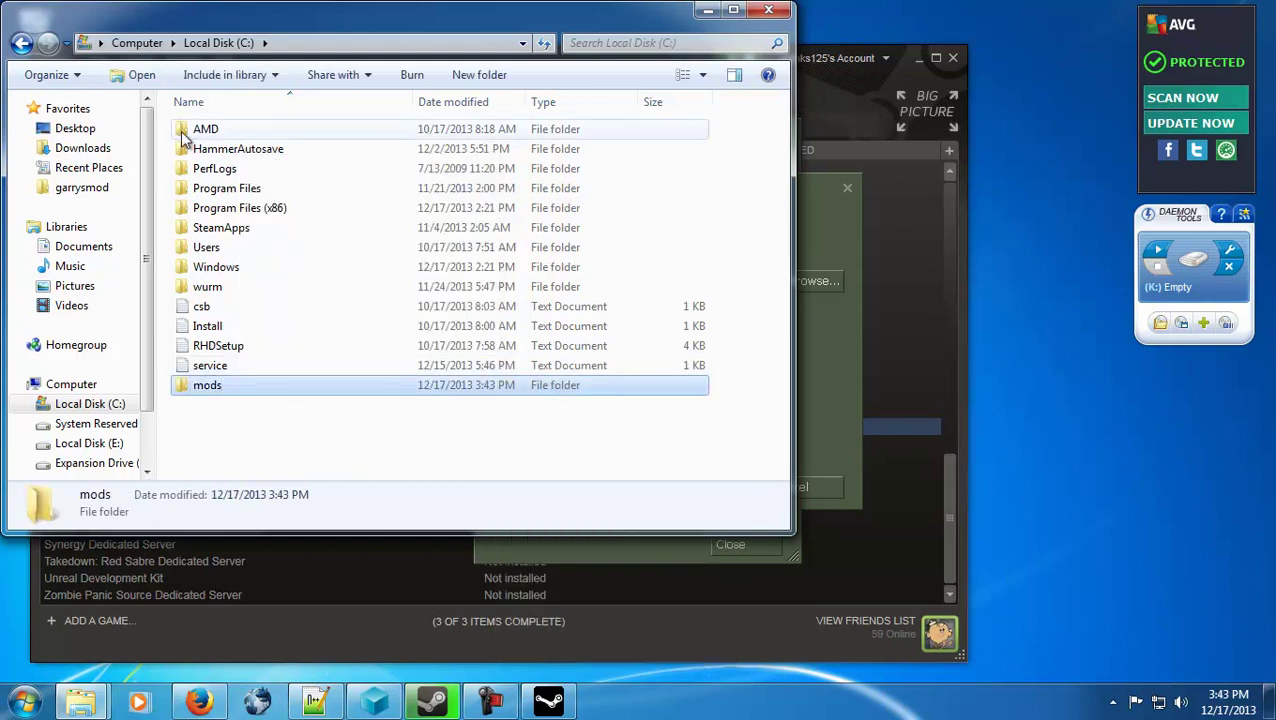
# Copy the path C:\mods into the mod directory field and close the file browser
pyautogui.press('Return')
pyautogui.click(353, 42)
pyautogui.rightClick(292, 37)
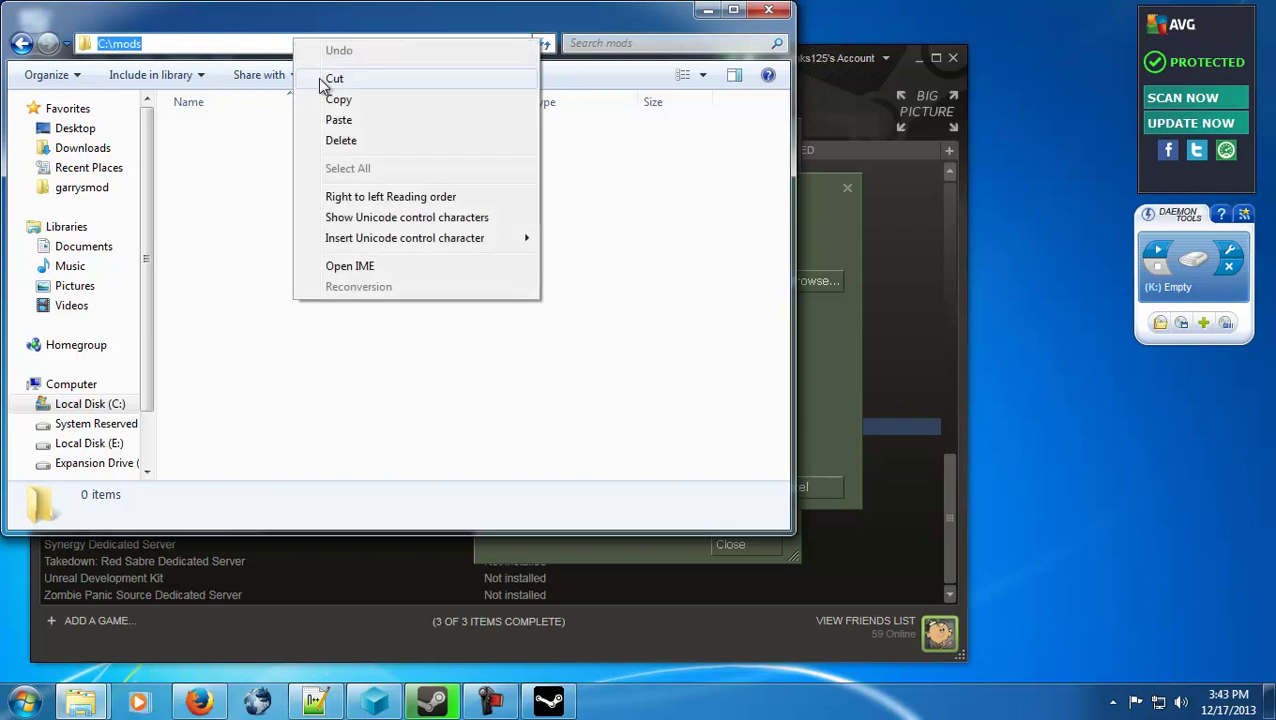
pyautogui.click(338, 104)
pyautogui.click(811, 231)
pyautogui.rightClick(703, 284)
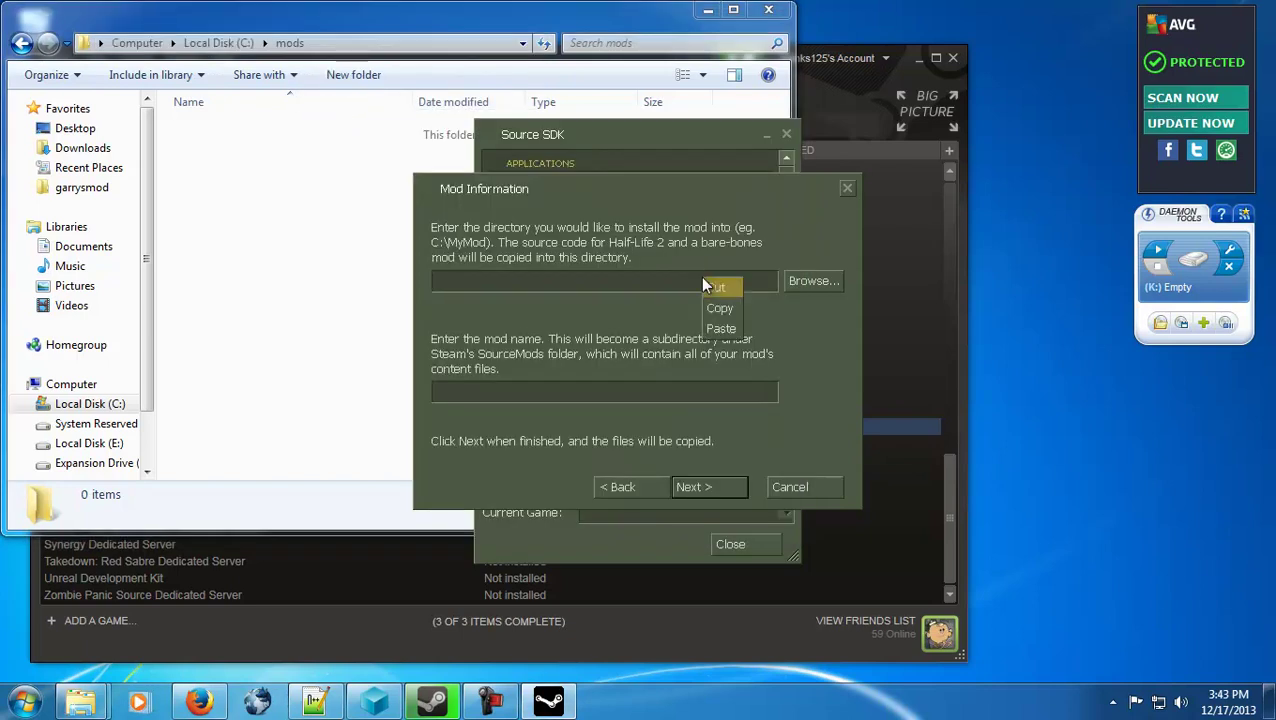
pyautogui.click(720, 327)
pyautogui.click(302, 143)
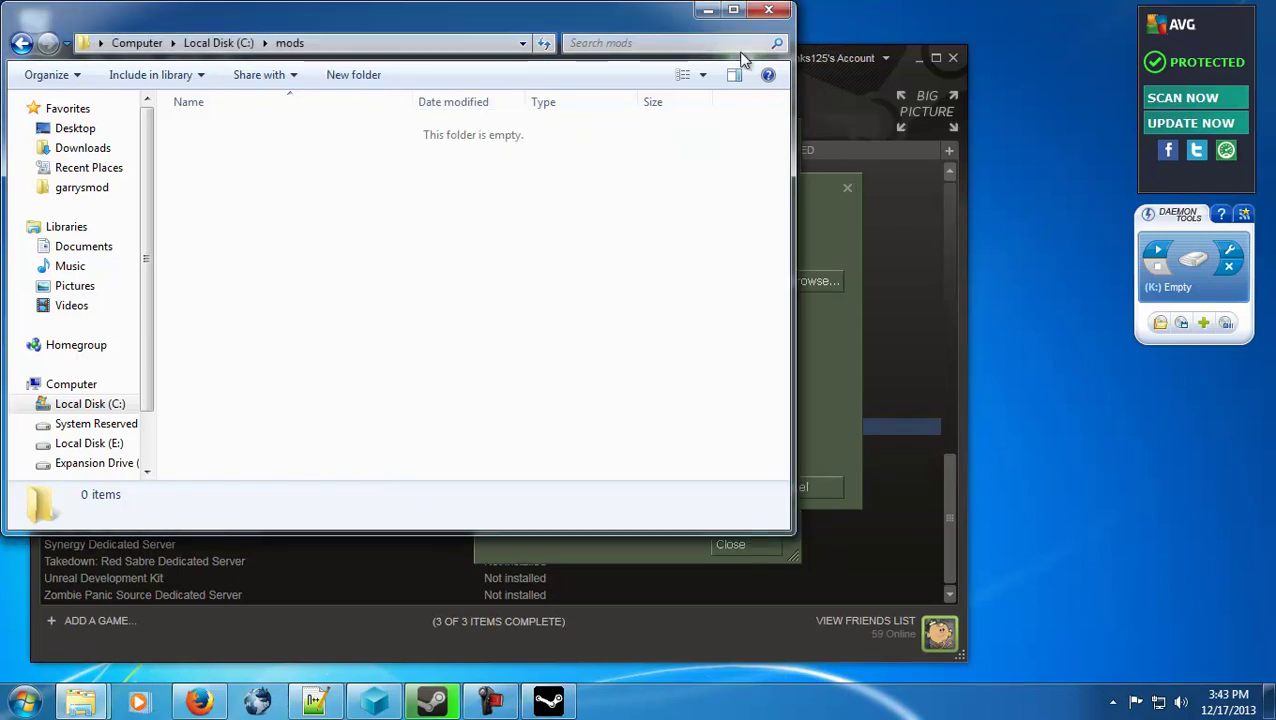
pyautogui.click(769, 12)
# Enter 'propper' as the mod name, correcting the 'proper' typo, and create the mod
pyautogui.click(541, 391)
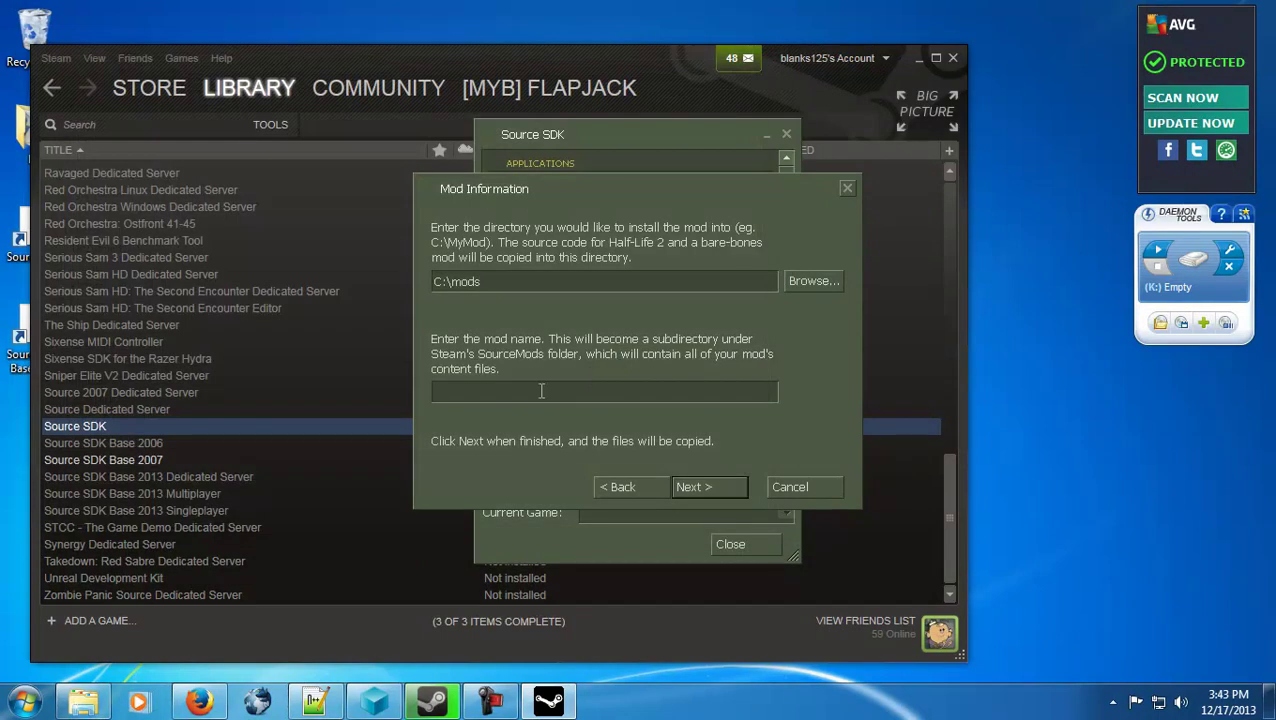
pyautogui.write('proper')
pyautogui.click(455, 394)
pyautogui.write('p')
pyautogui.click(695, 482)
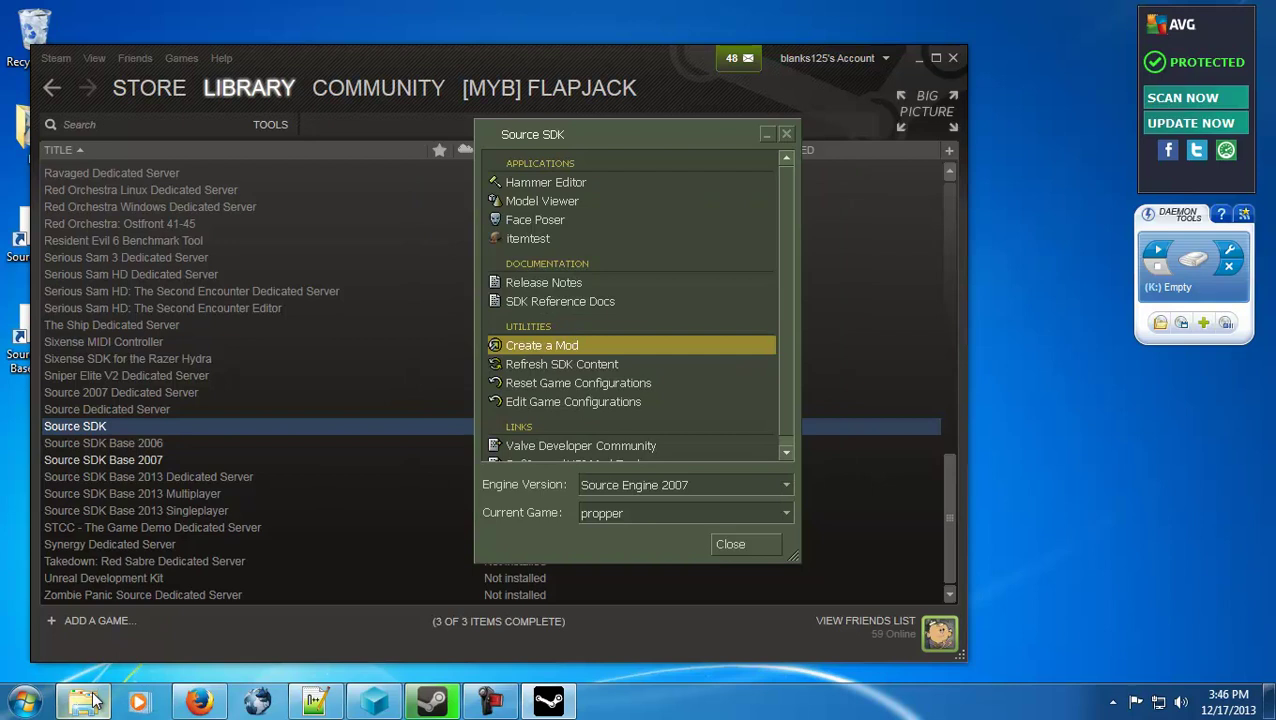
# Open the gameinfo file in the sourcemods\propper folder
pyautogui.click(326, 565)
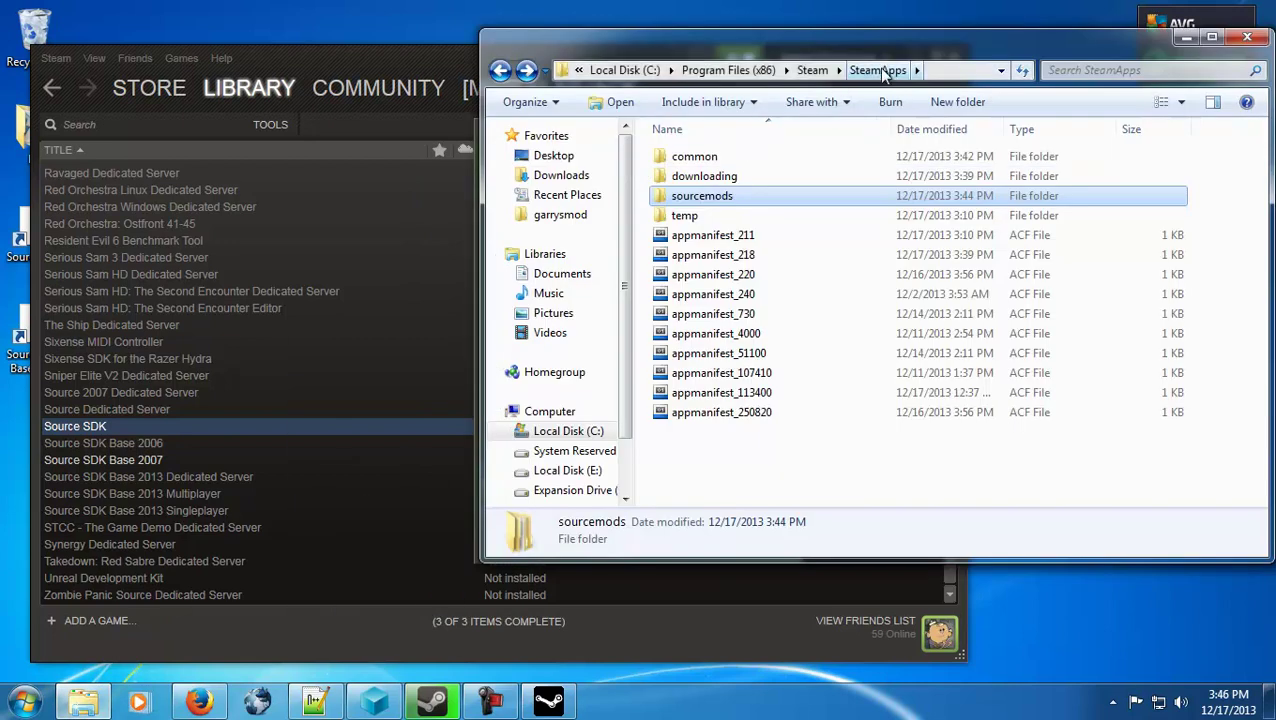
pyautogui.doubleClick(711, 205)
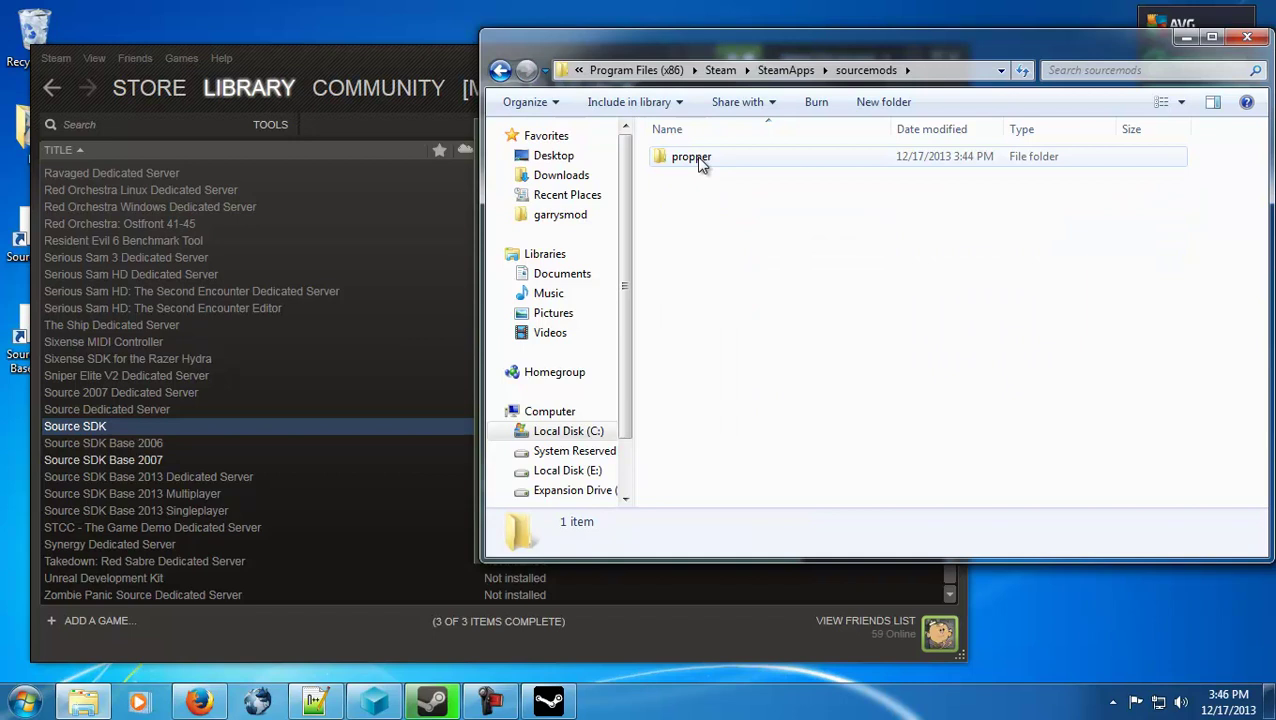
pyautogui.doubleClick(700, 160)
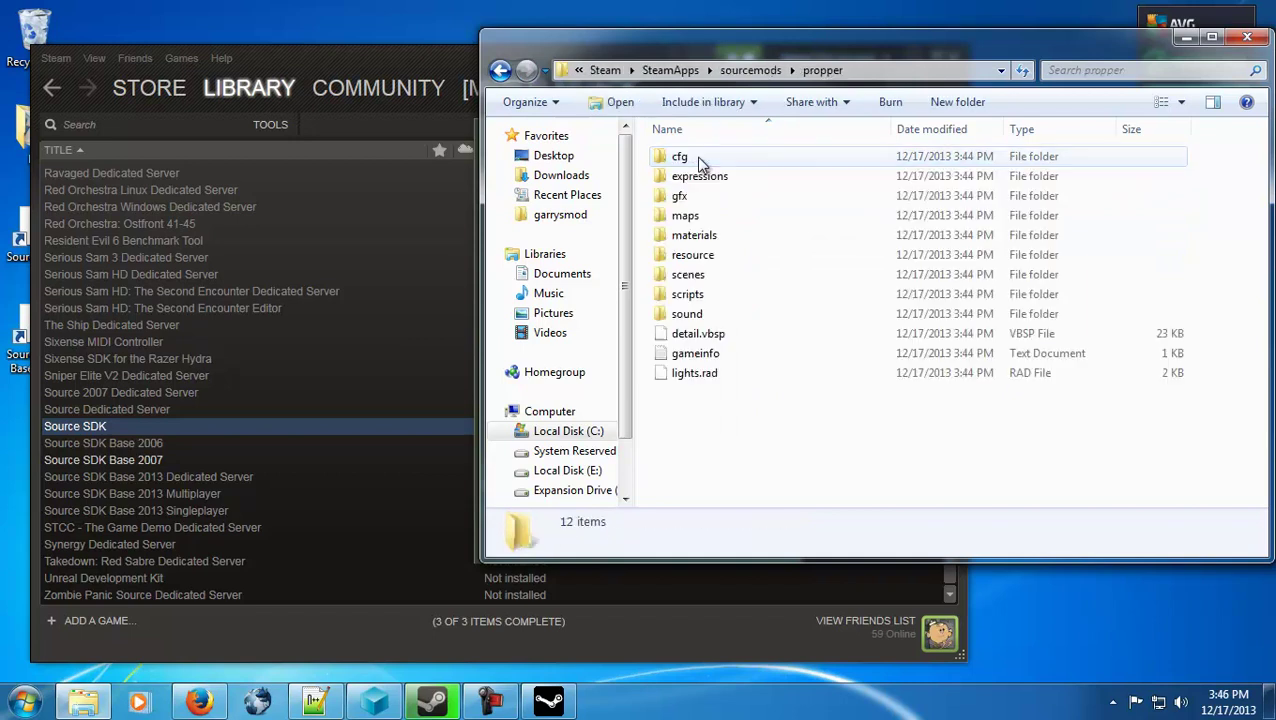
pyautogui.doubleClick(688, 353)
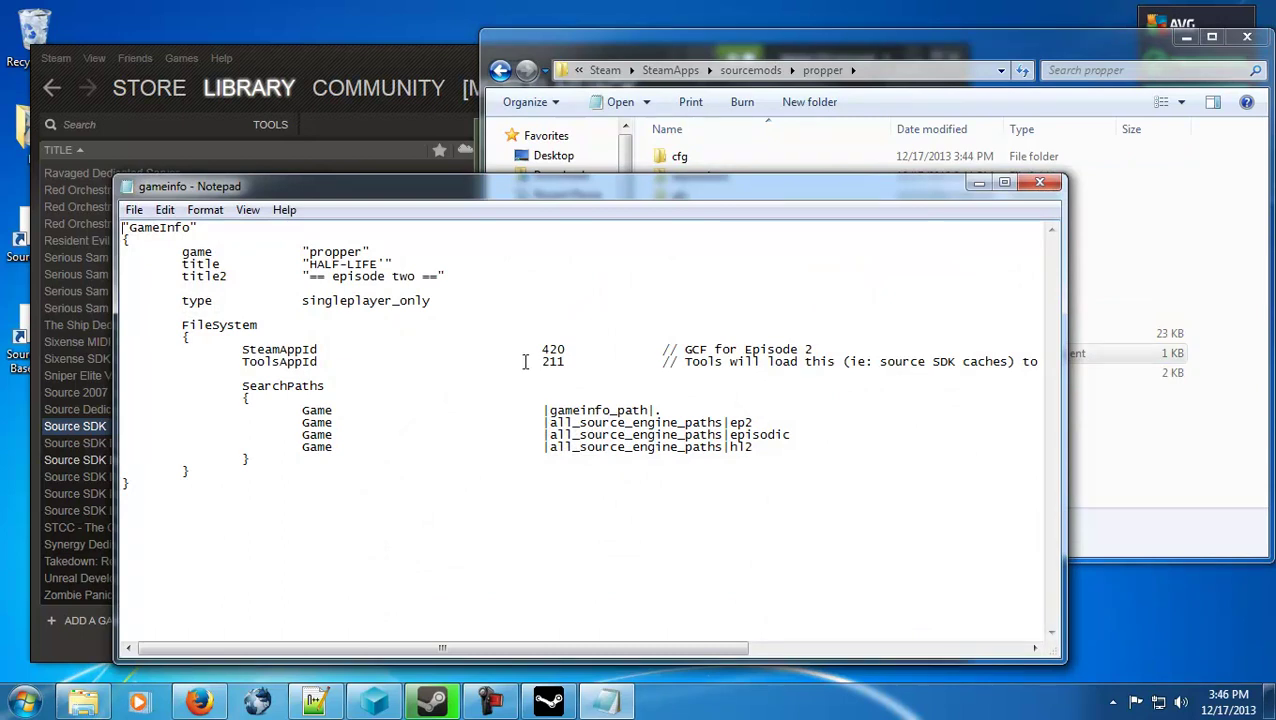
# Replace SteamAppId 420 with 218, save gameinfo and close Notepad
pyautogui.doubleClick(542, 349)
pyautogui.doubleClick(548, 349)
pyautogui.write('218')
pyautogui.click(134, 210)
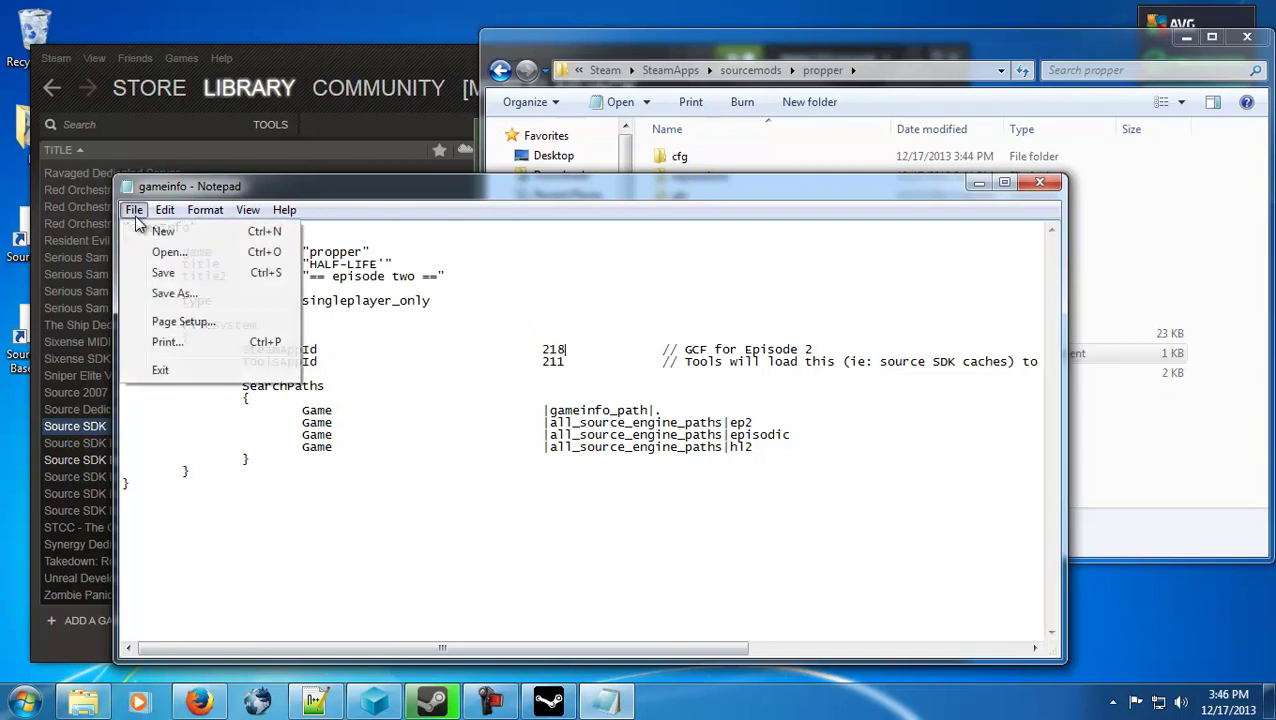
pyautogui.click(158, 273)
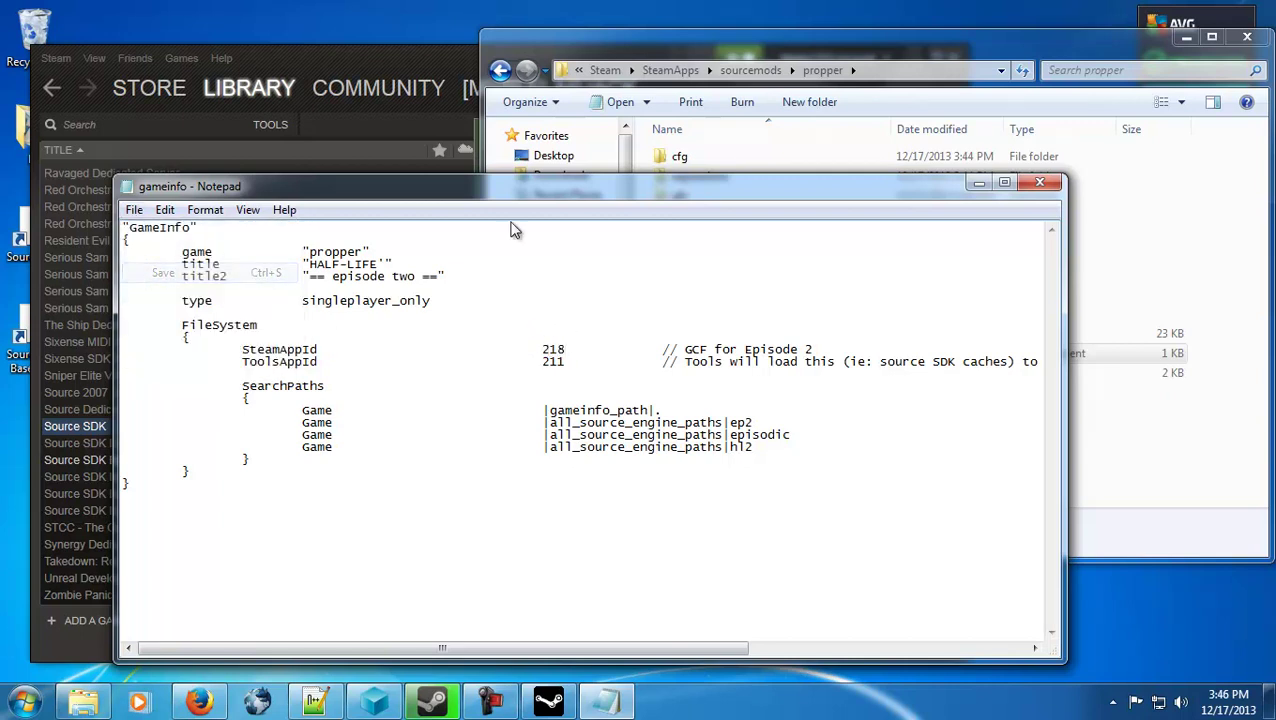
pyautogui.click(1040, 182)
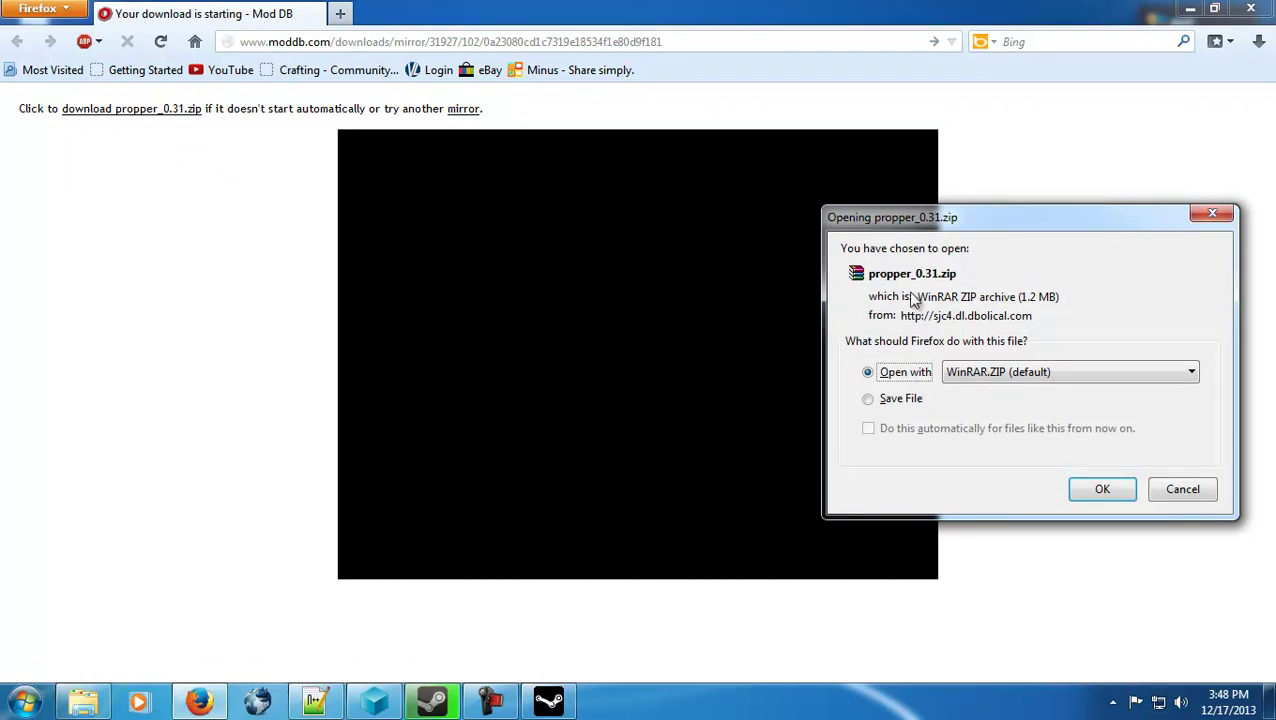
# Choose to save propper_0.31.zip to disk in the Firefox download dialog
pyautogui.click(897, 401)
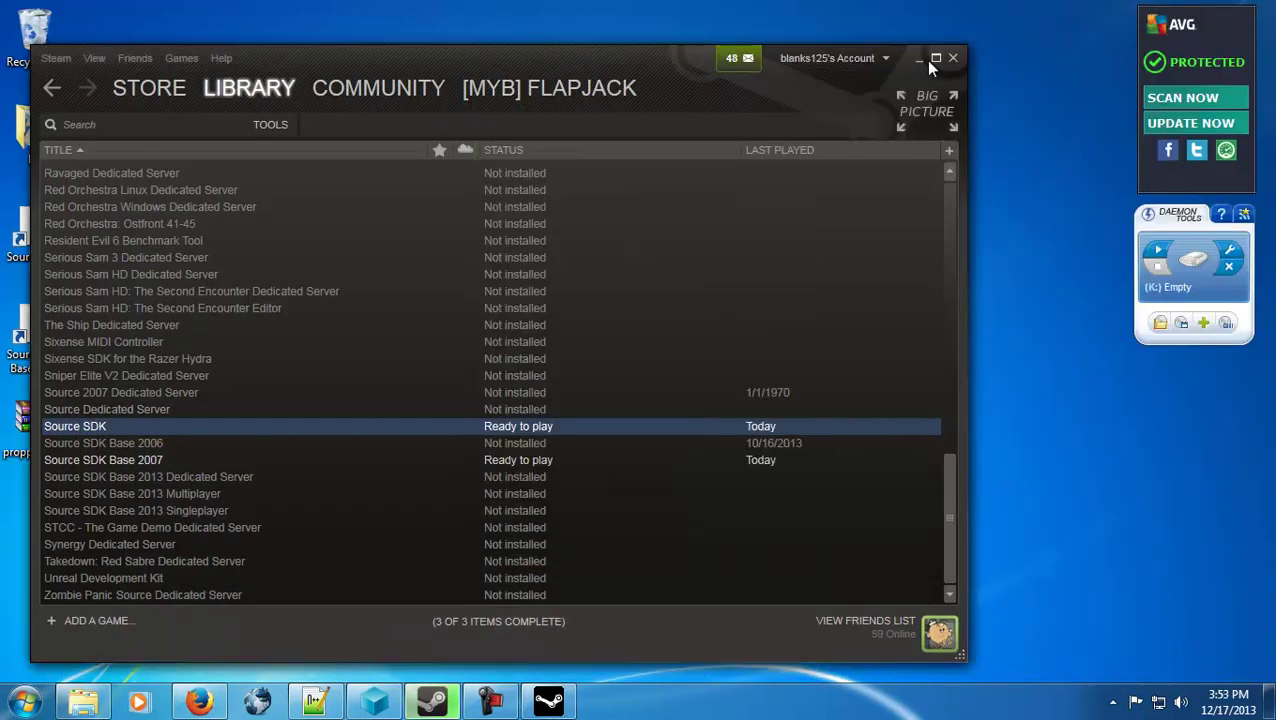
# Open propper_0.31.zip and browse to its sourcesdk\bin\source2007 folder
pyautogui.click(925, 60)
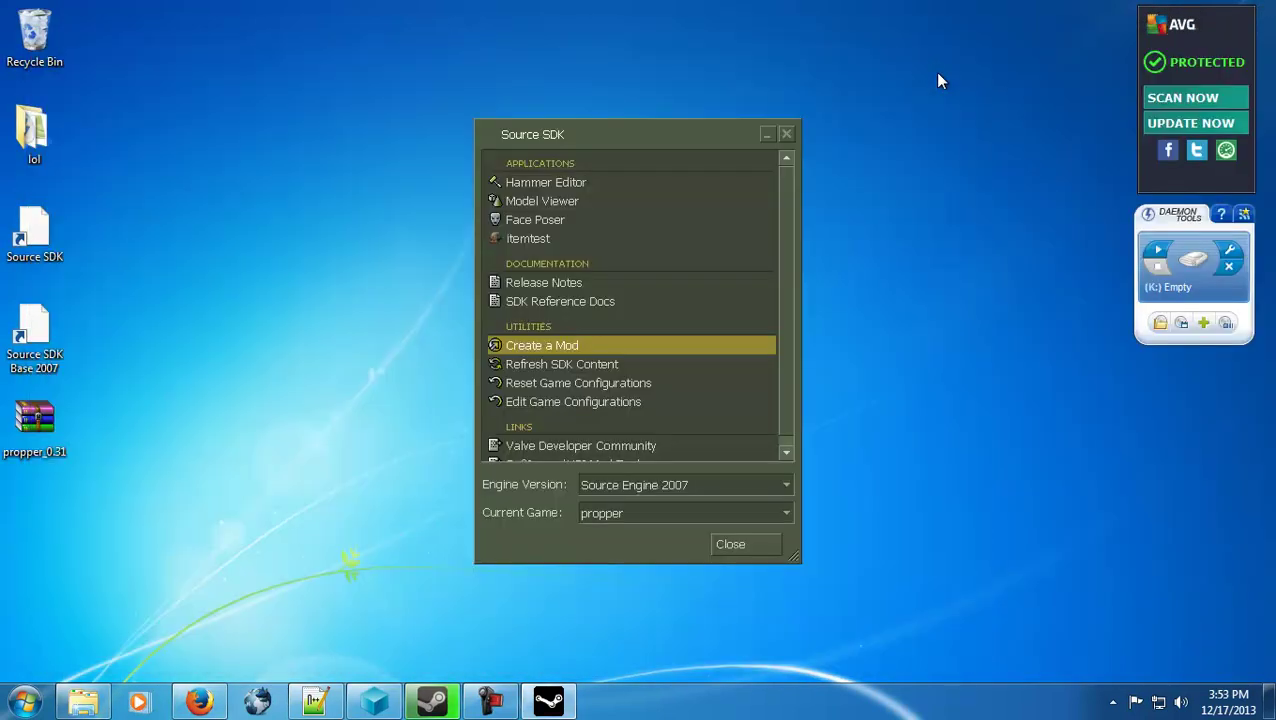
pyautogui.doubleClick(34, 420)
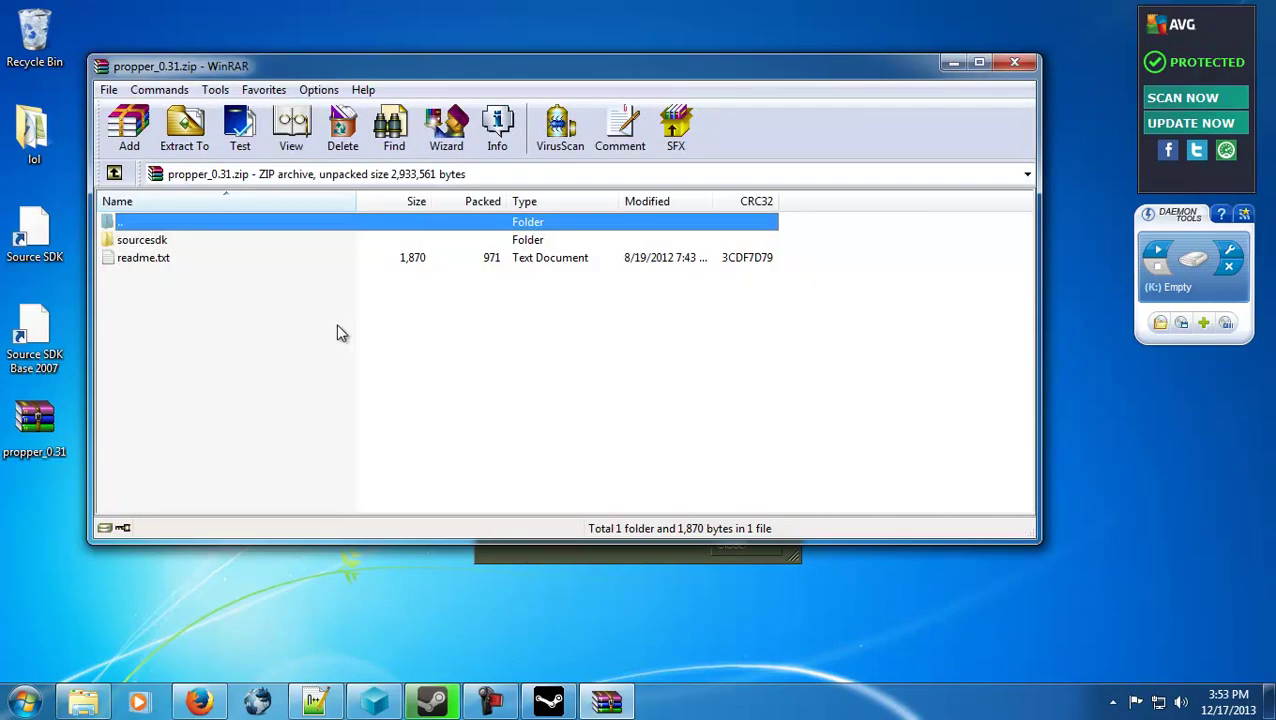
pyautogui.moveTo(200, 70); pyautogui.dragTo(768, 74)
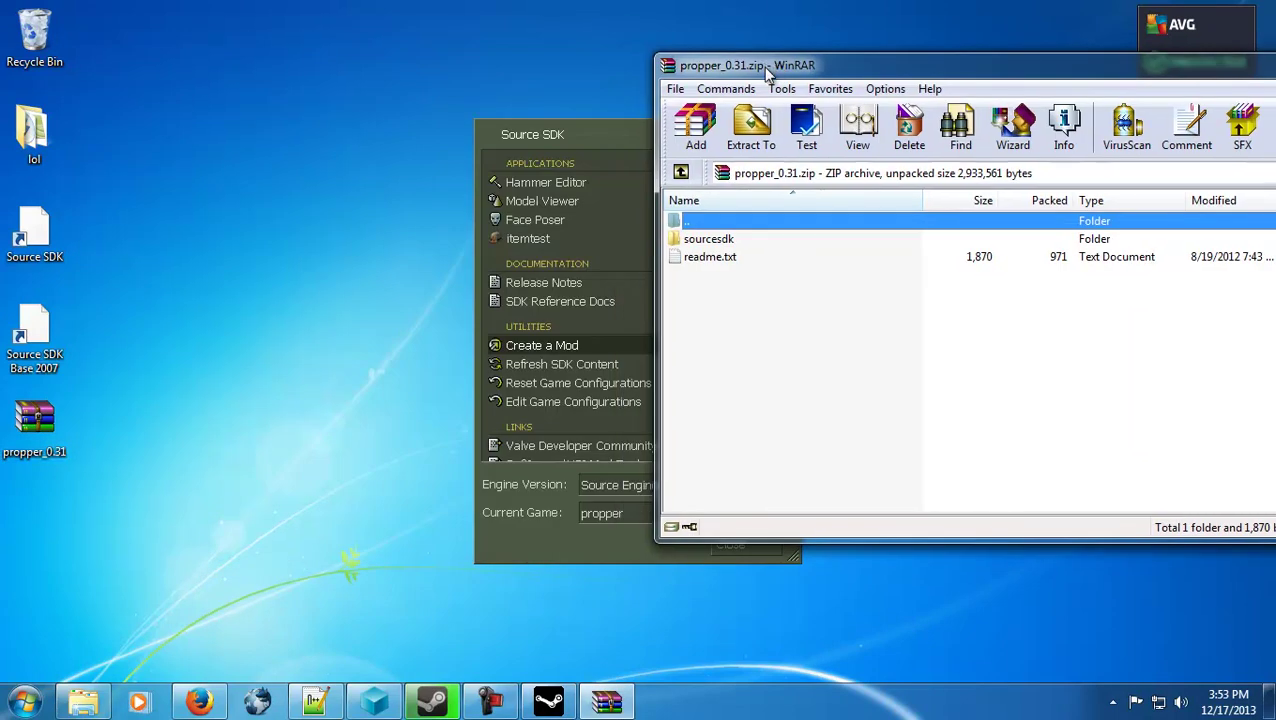
pyautogui.click(703, 241)
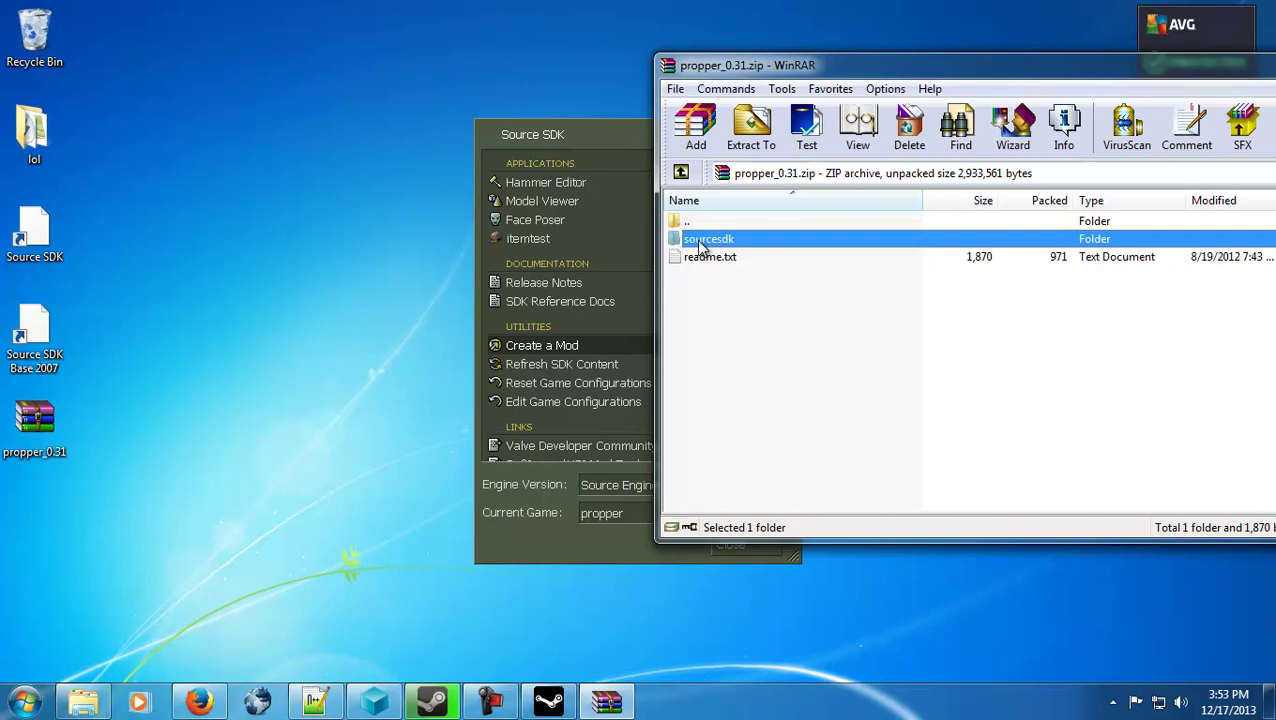
pyautogui.doubleClick(703, 241)
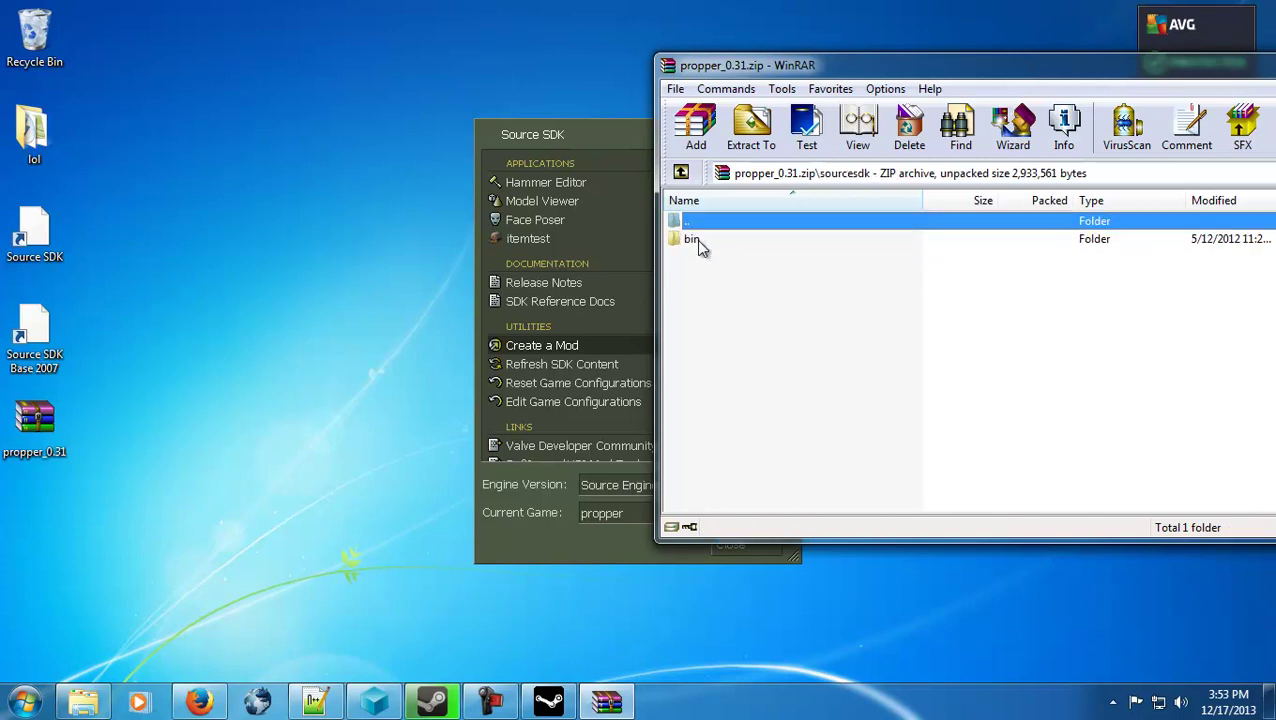
pyautogui.doubleClick(698, 241)
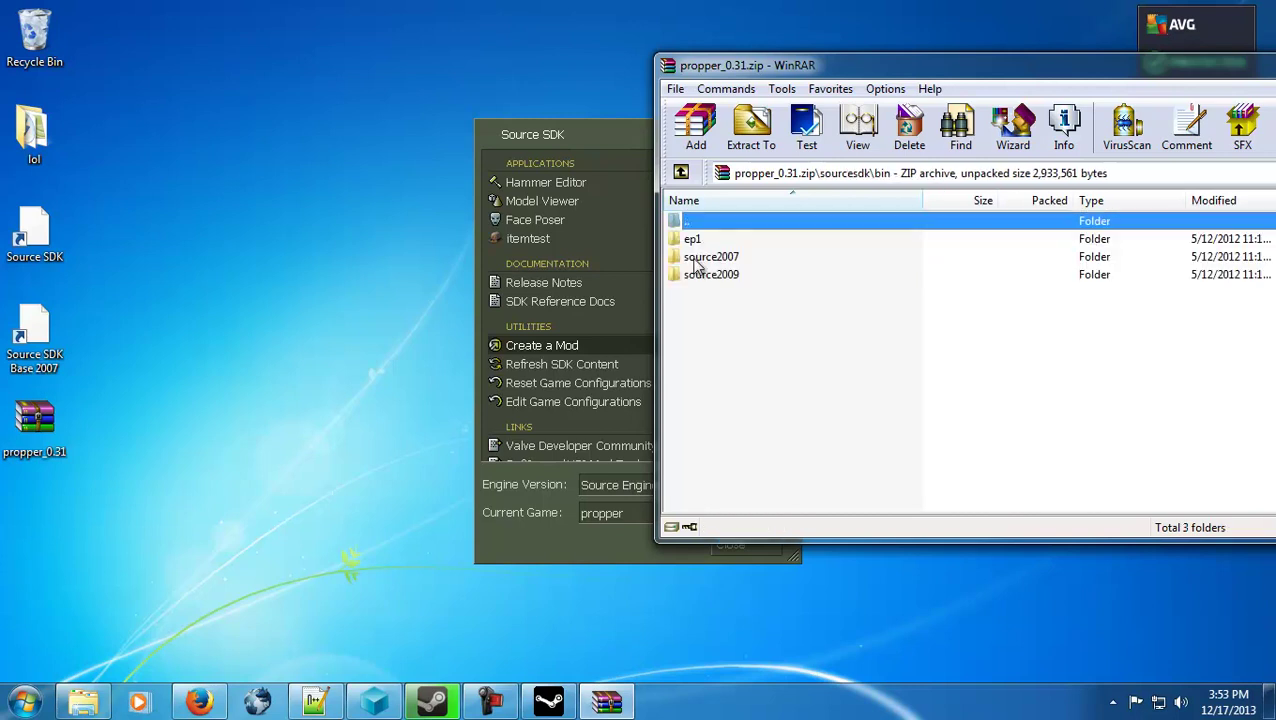
pyautogui.doubleClick(700, 257)
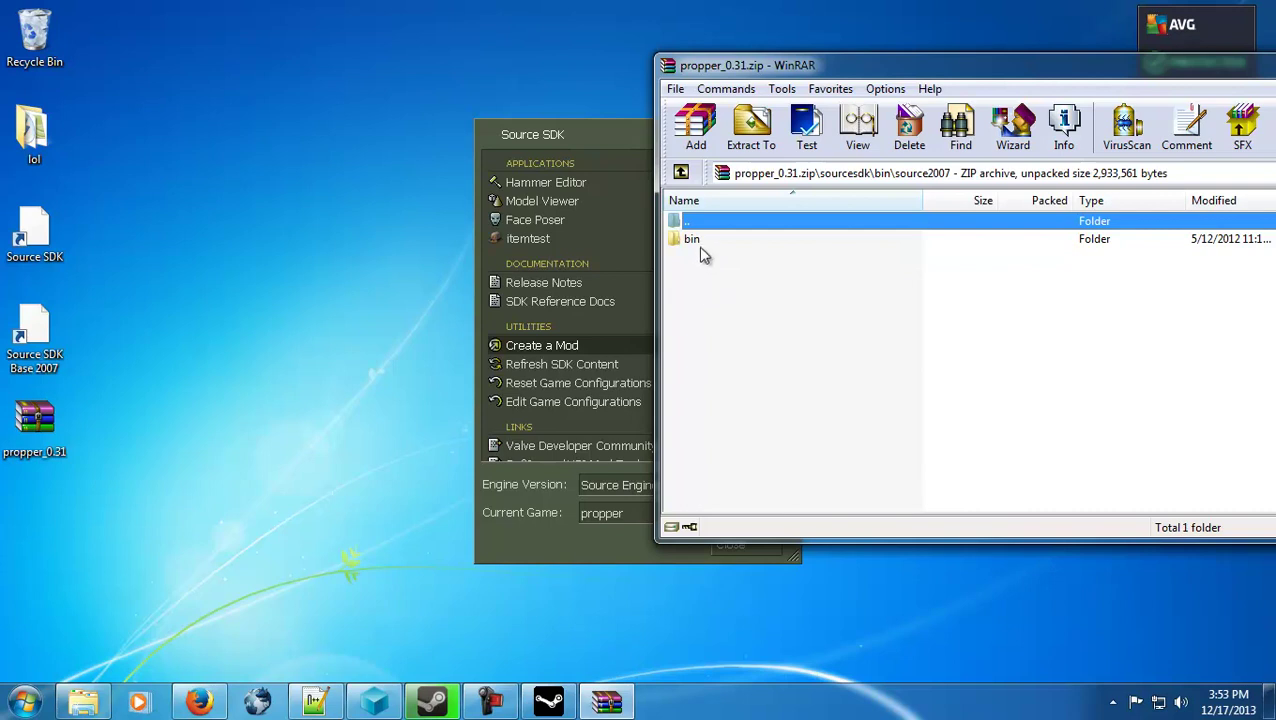
# Drag the bin folder out of the archive onto the desktop
pyautogui.click(697, 245)
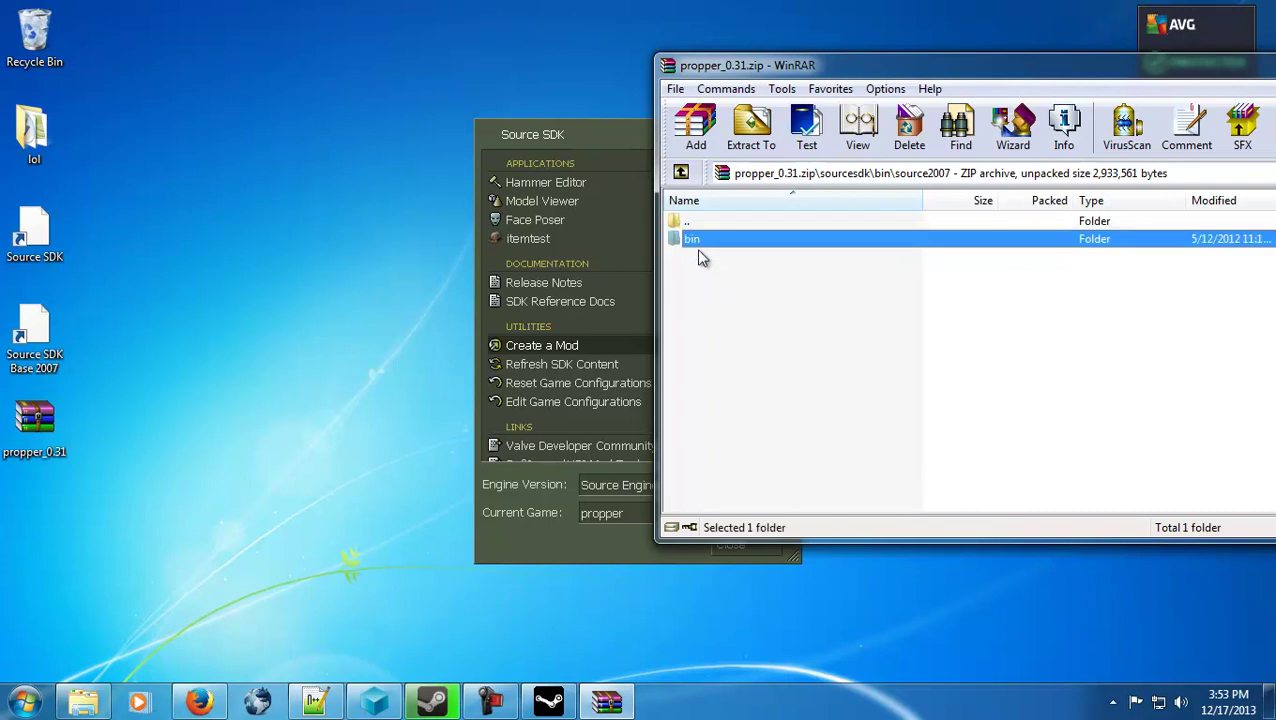
pyautogui.click(699, 245)
pyautogui.moveTo(369, 192); pyautogui.dragTo(369, 192)
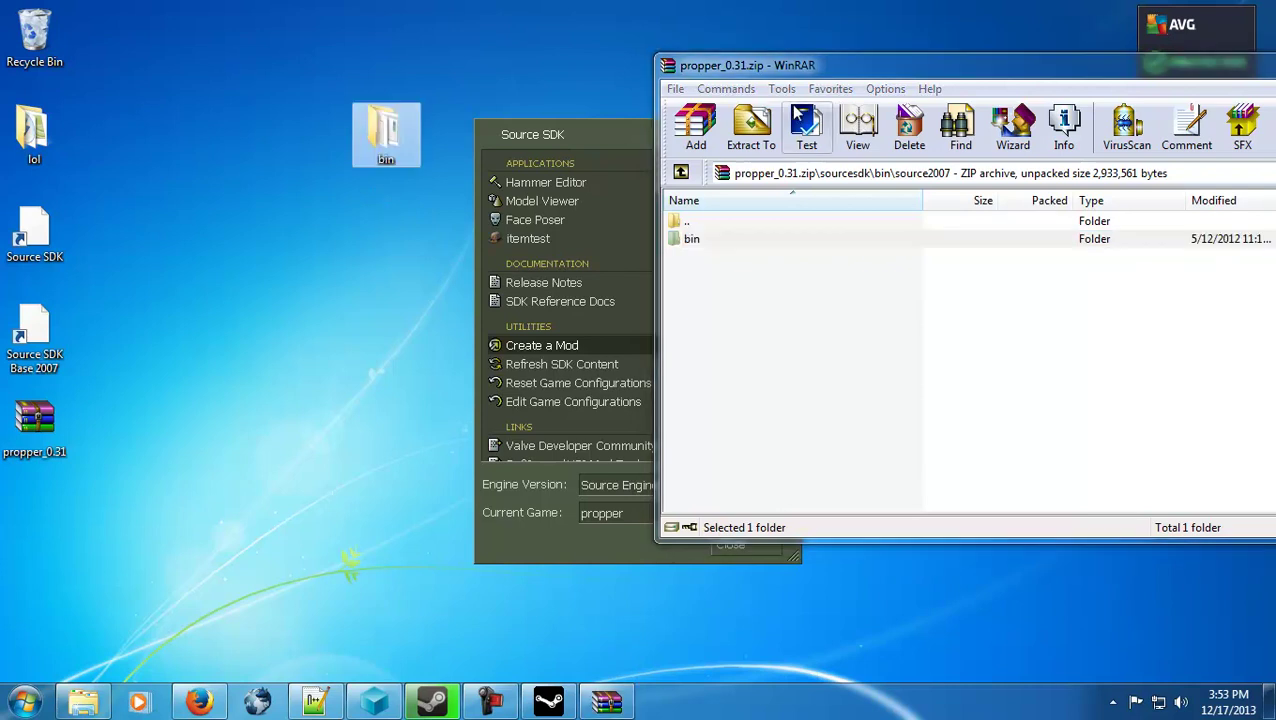
pyautogui.moveTo(793, 72); pyautogui.dragTo(460, 101)
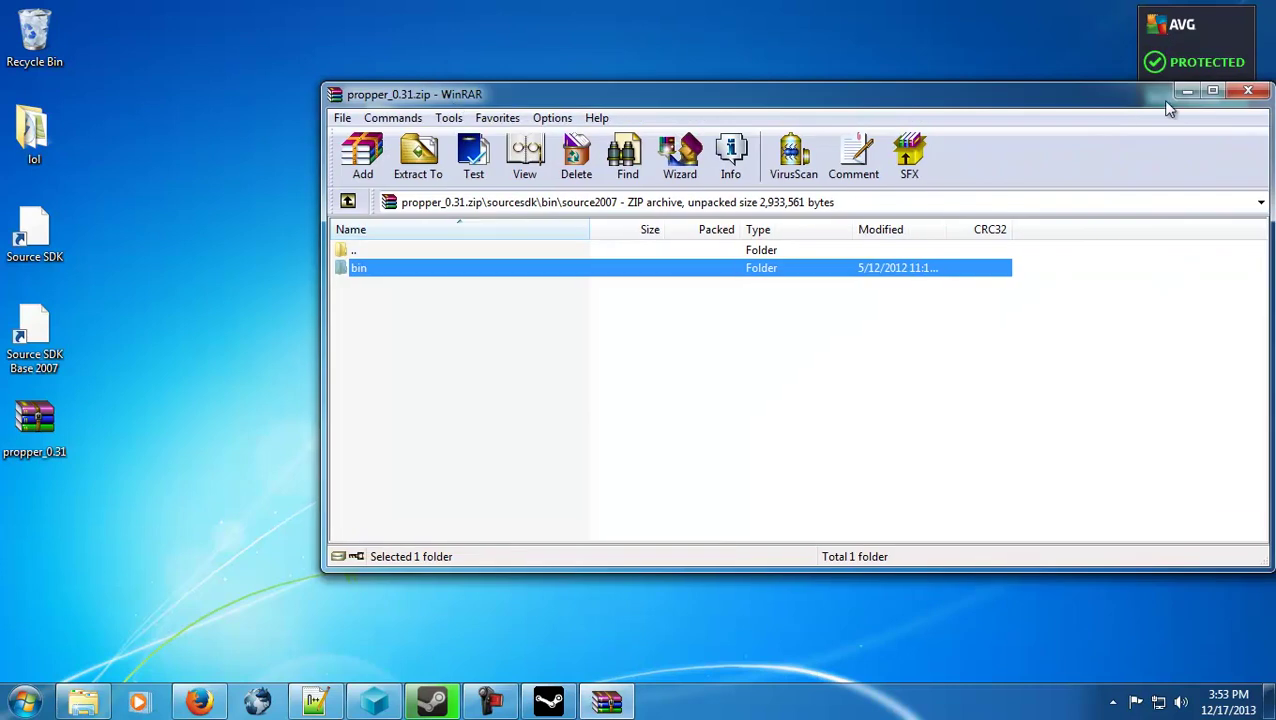
# Close WinRAR and open Steam's SourceSDK\bin\source2007 folder in Explorer
pyautogui.click(1248, 91)
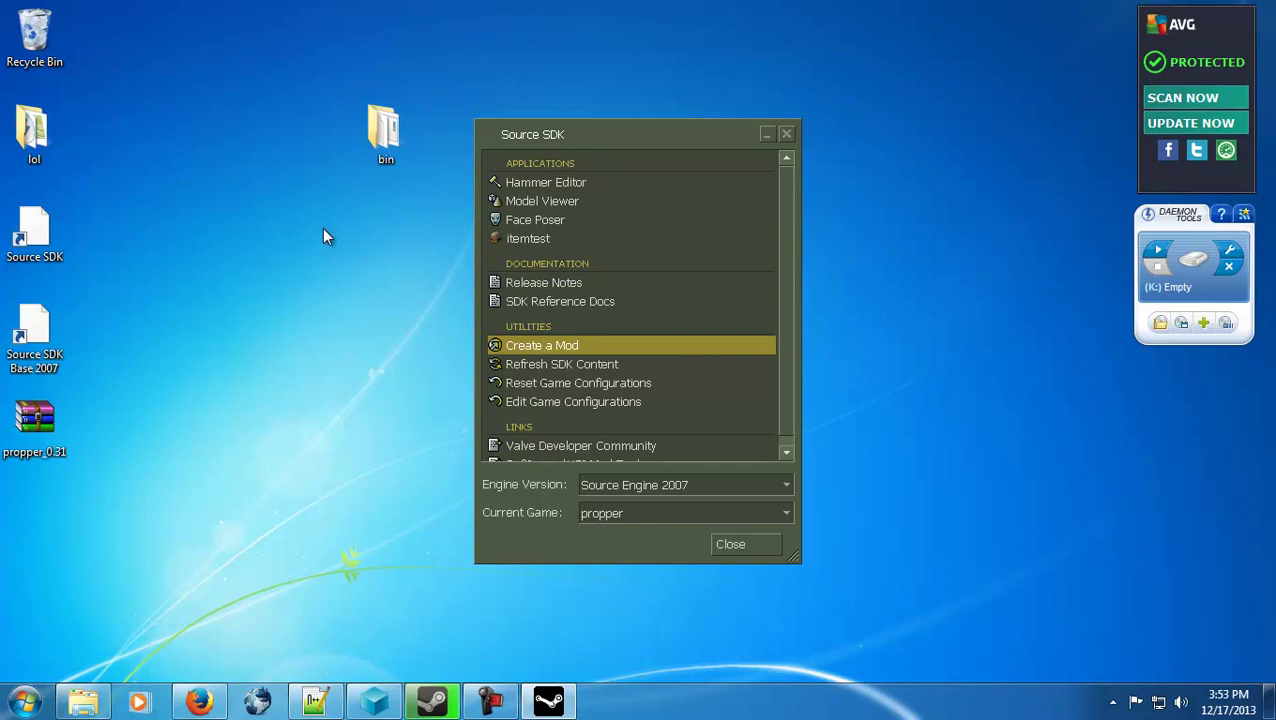
pyautogui.moveTo(388, 132); pyautogui.dragTo(330, 42)
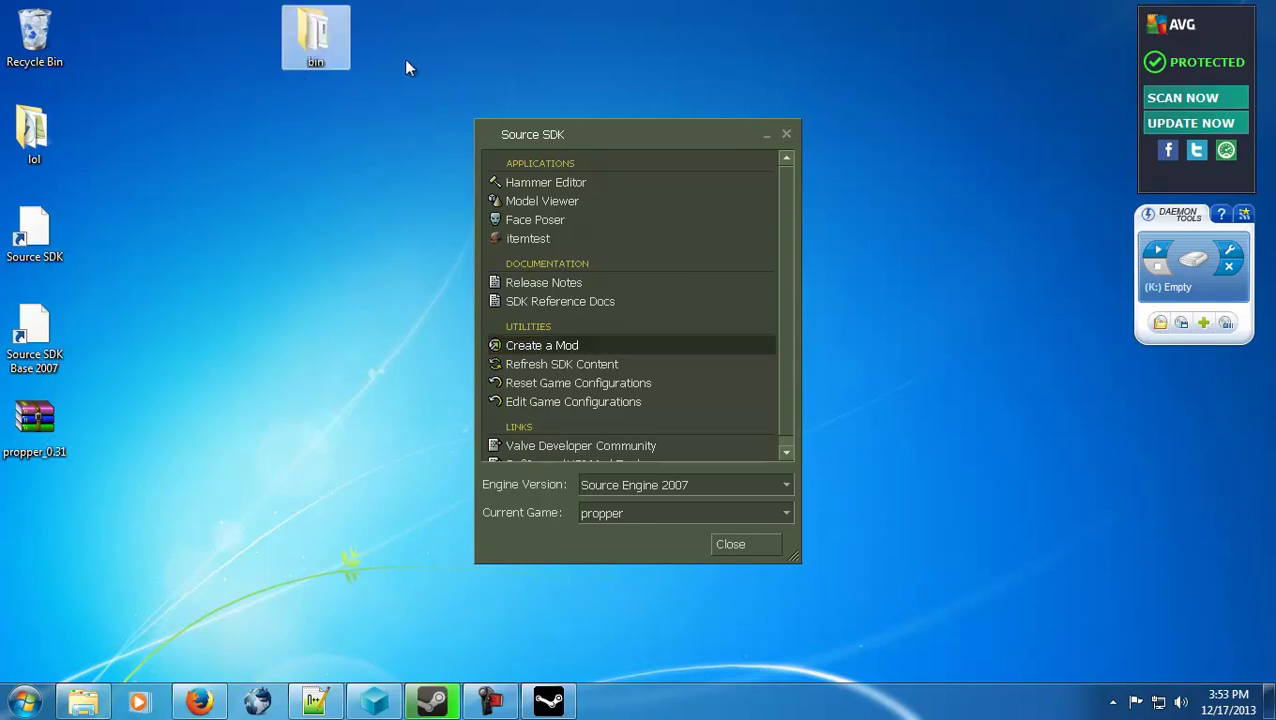
pyautogui.click(402, 58)
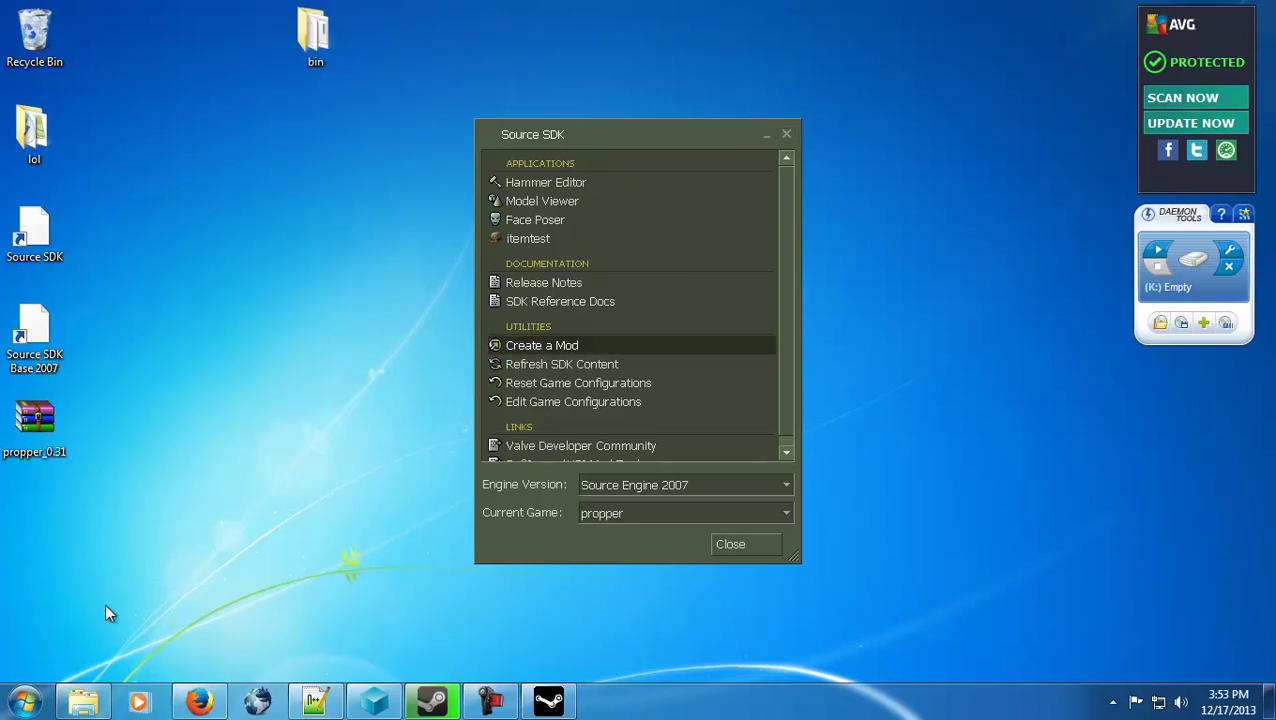
pyautogui.click(83, 702)
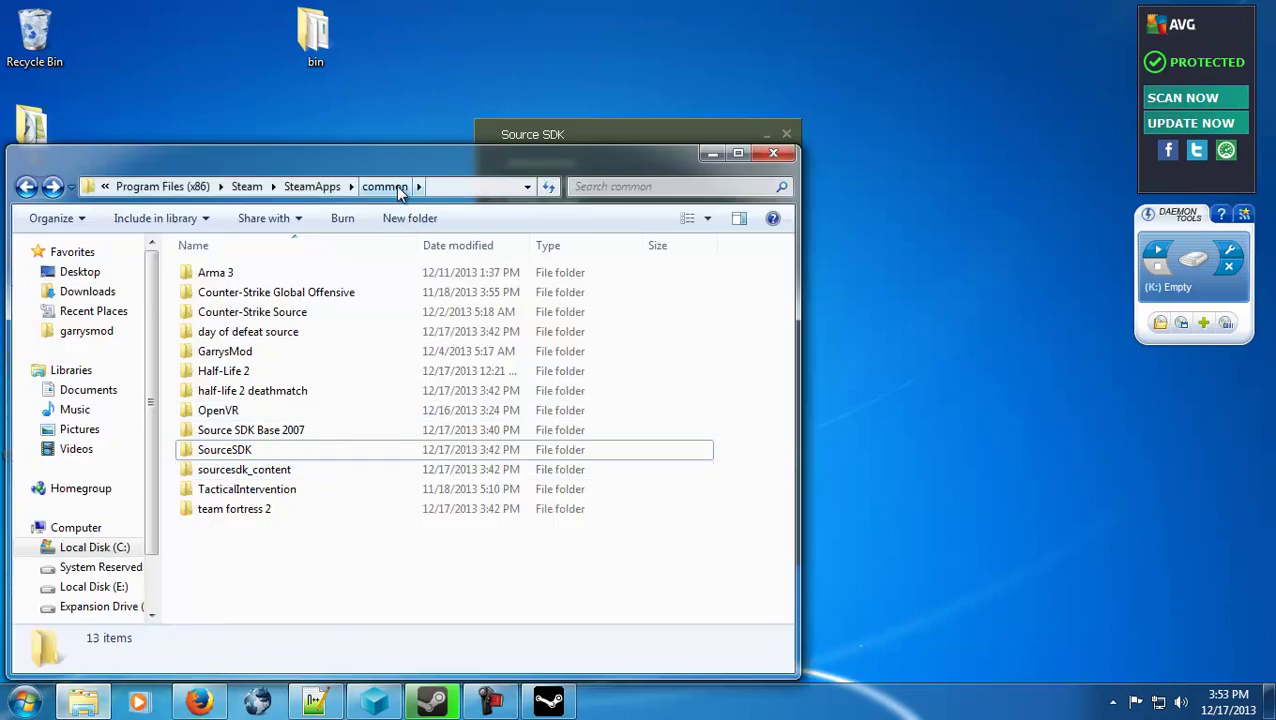
pyautogui.doubleClick(248, 452)
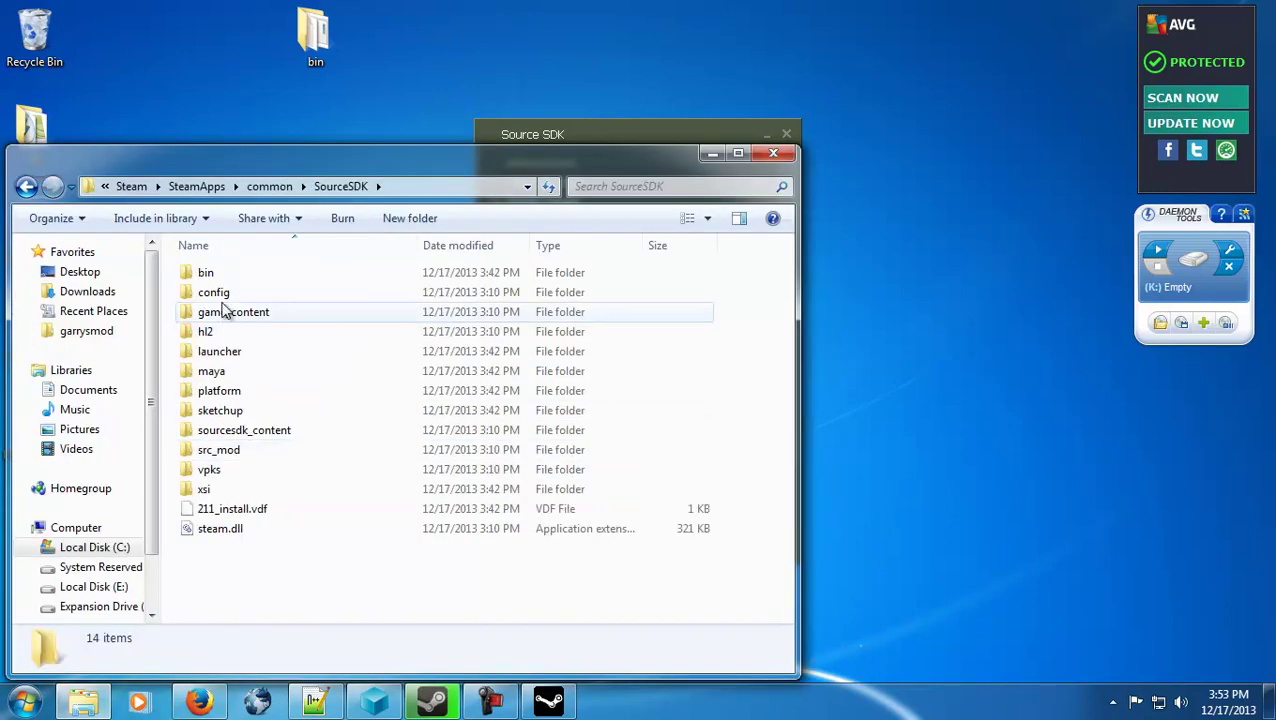
pyautogui.doubleClick(207, 274)
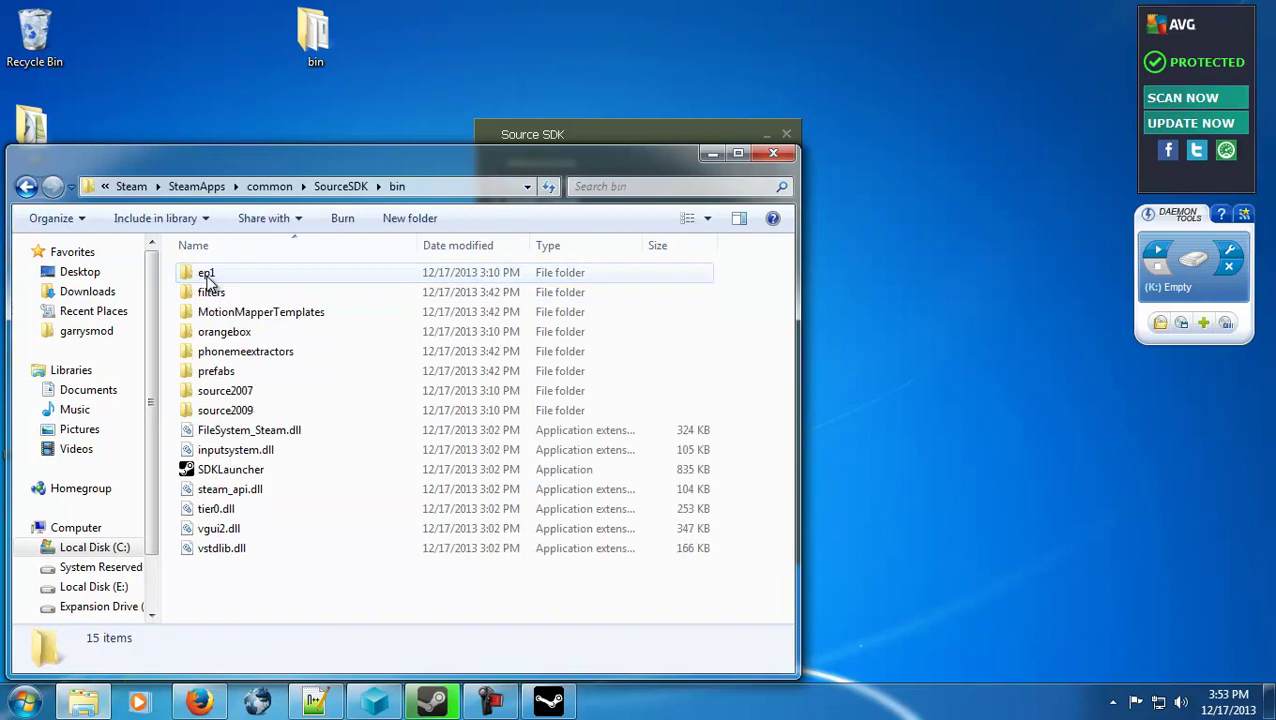
pyautogui.doubleClick(219, 395)
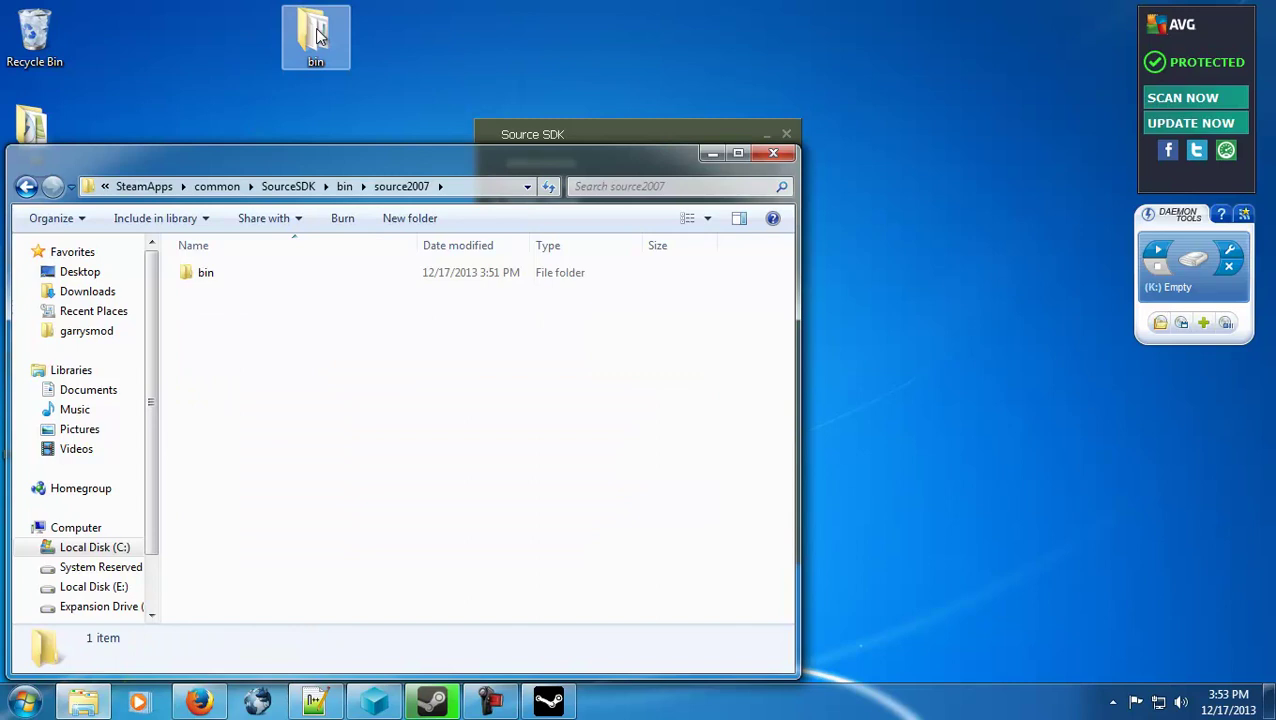
# Merge the desktop bin folder into source2007 and open the merged bin folder
pyautogui.moveTo(315, 28); pyautogui.dragTo(347, 396)
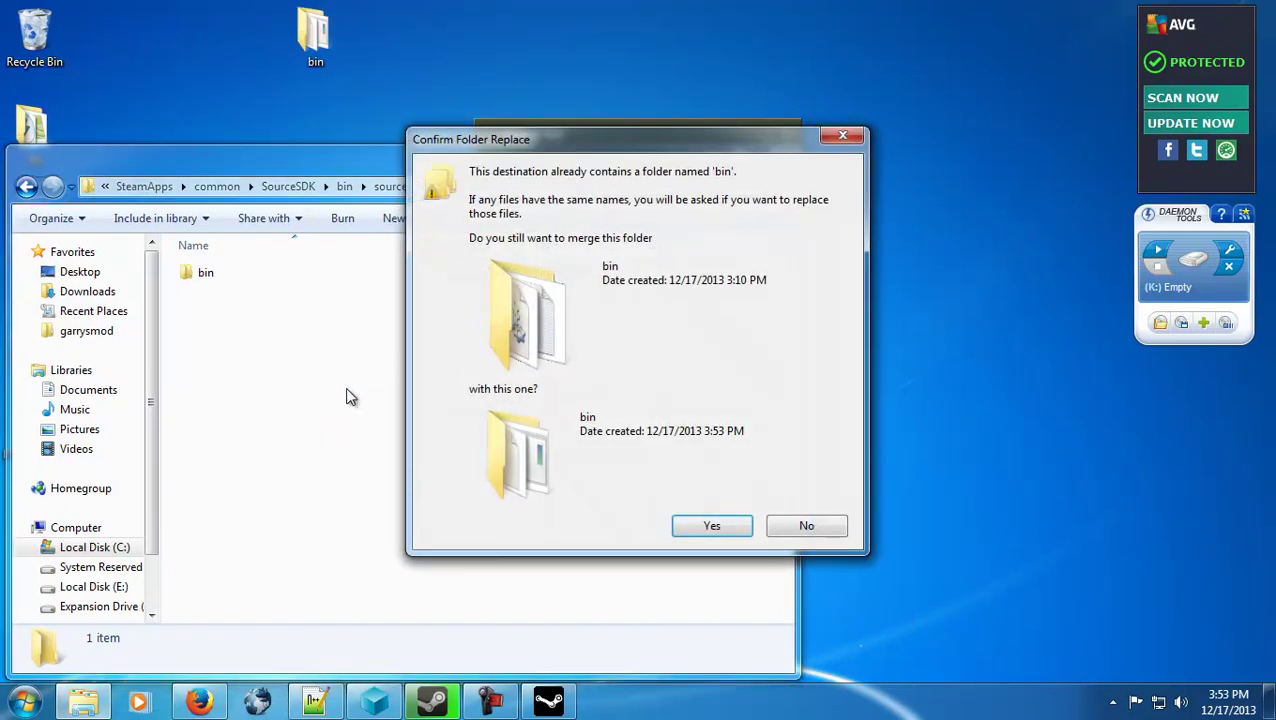
pyautogui.click(709, 527)
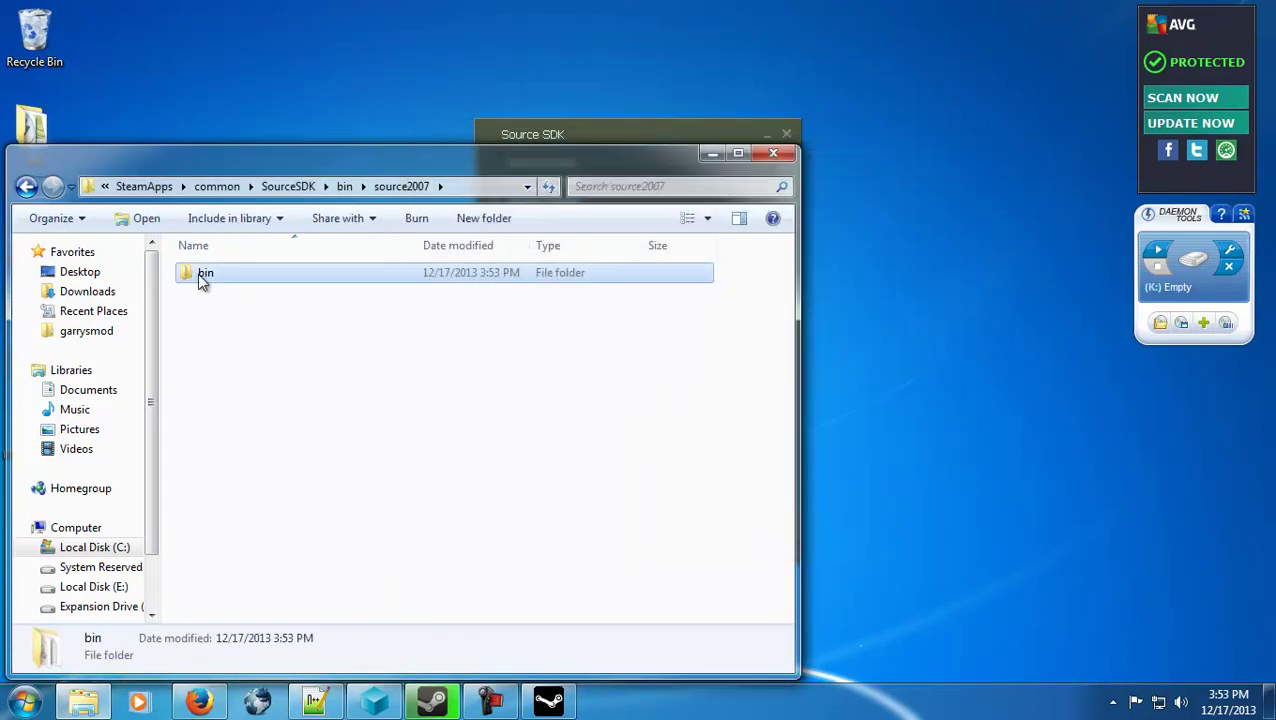
pyautogui.doubleClick(197, 273)
pyautogui.moveTo(206, 159); pyautogui.dragTo(679, 109)
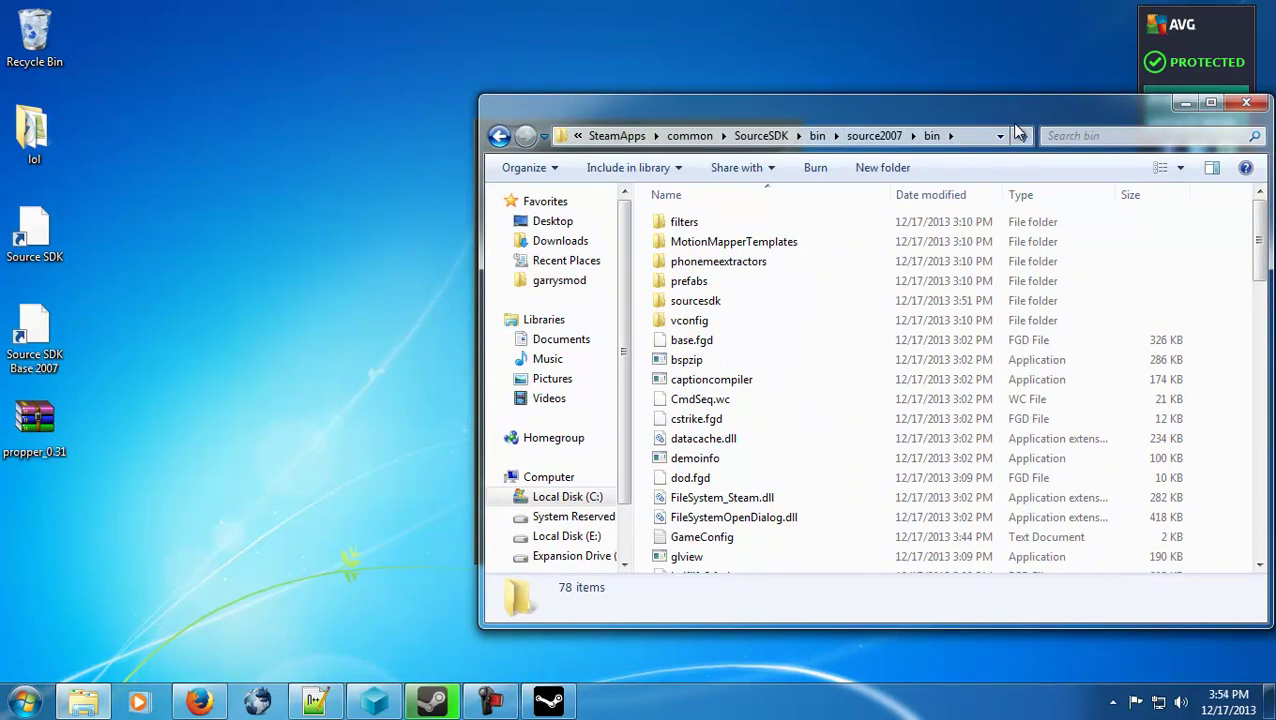
# Start Hammer Editor from the Source SDK launcher's Applications list
pyautogui.click(546, 702)
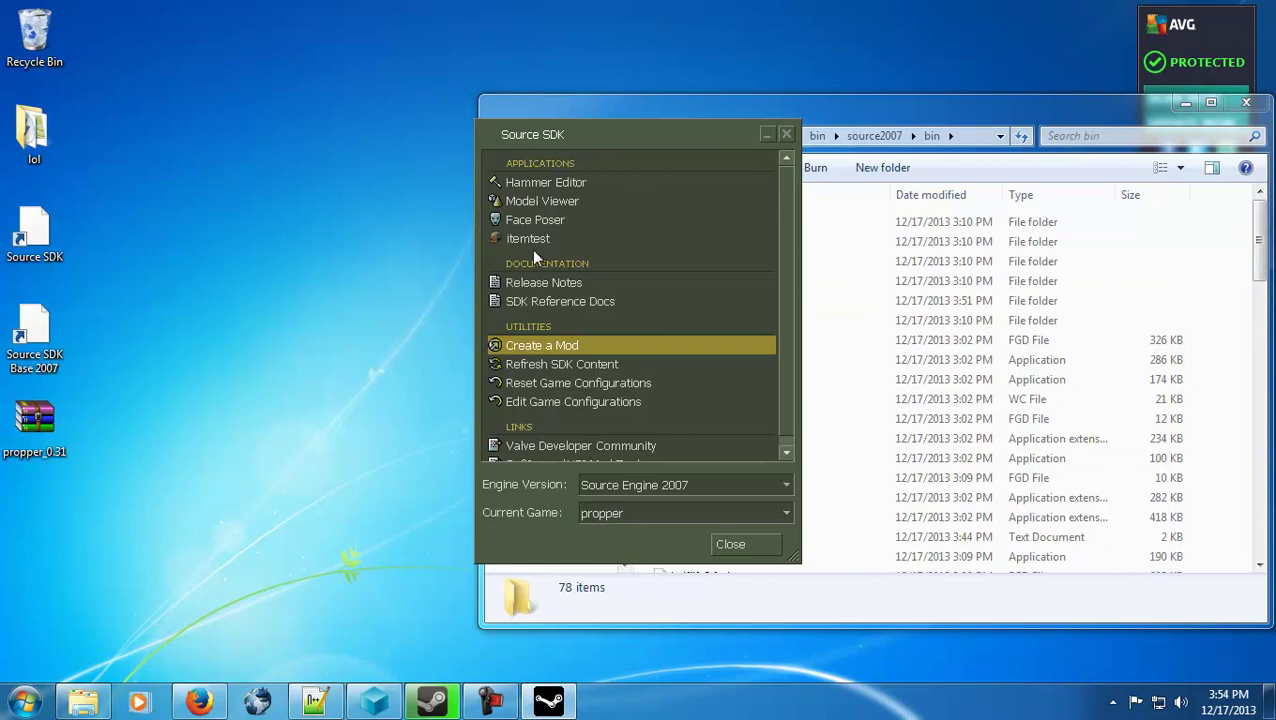
pyautogui.doubleClick(628, 186)
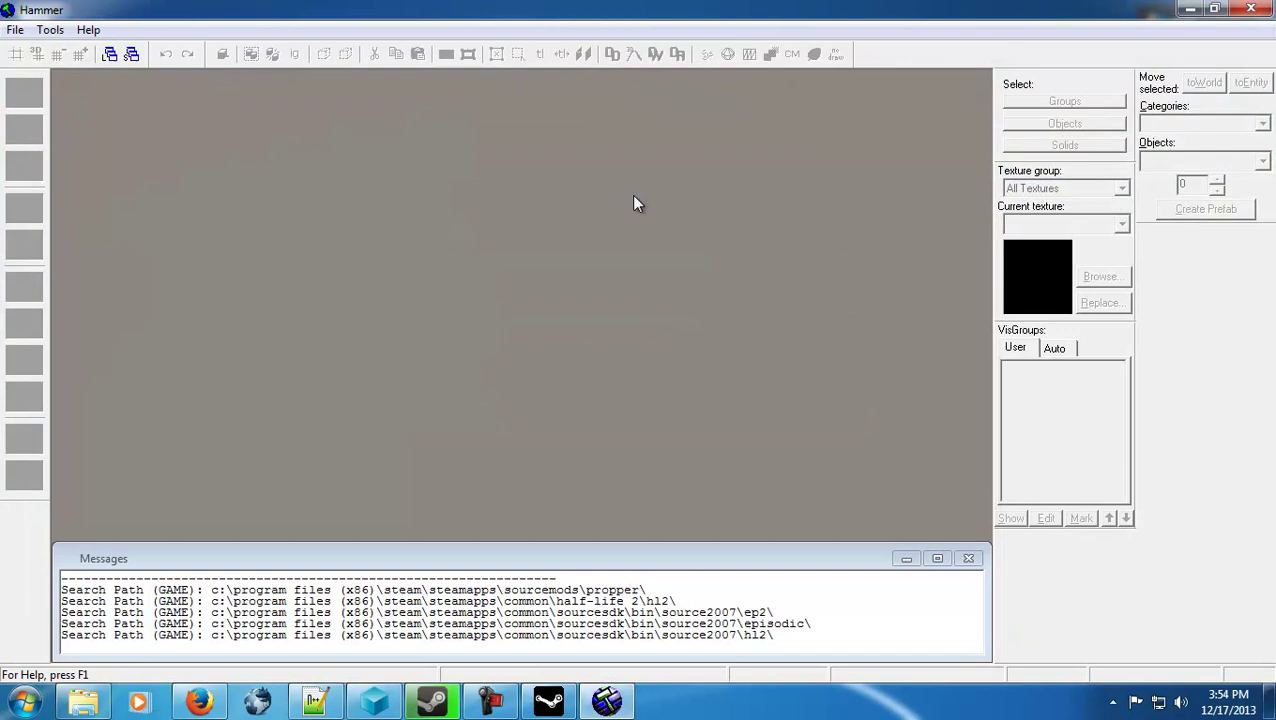
# Add bin\propper.fgd to the propper configuration's game data files, then close Hammer to restart
pyautogui.click(60, 32)
pyautogui.click(84, 72)
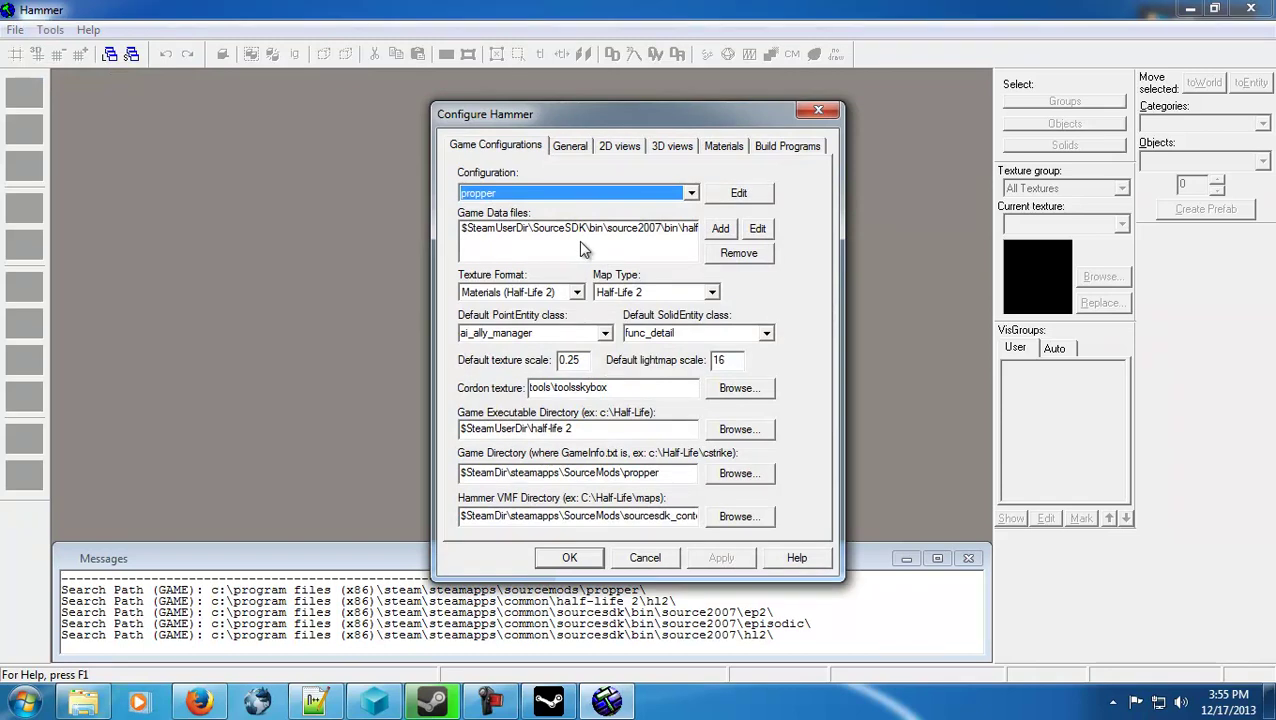
pyautogui.click(719, 230)
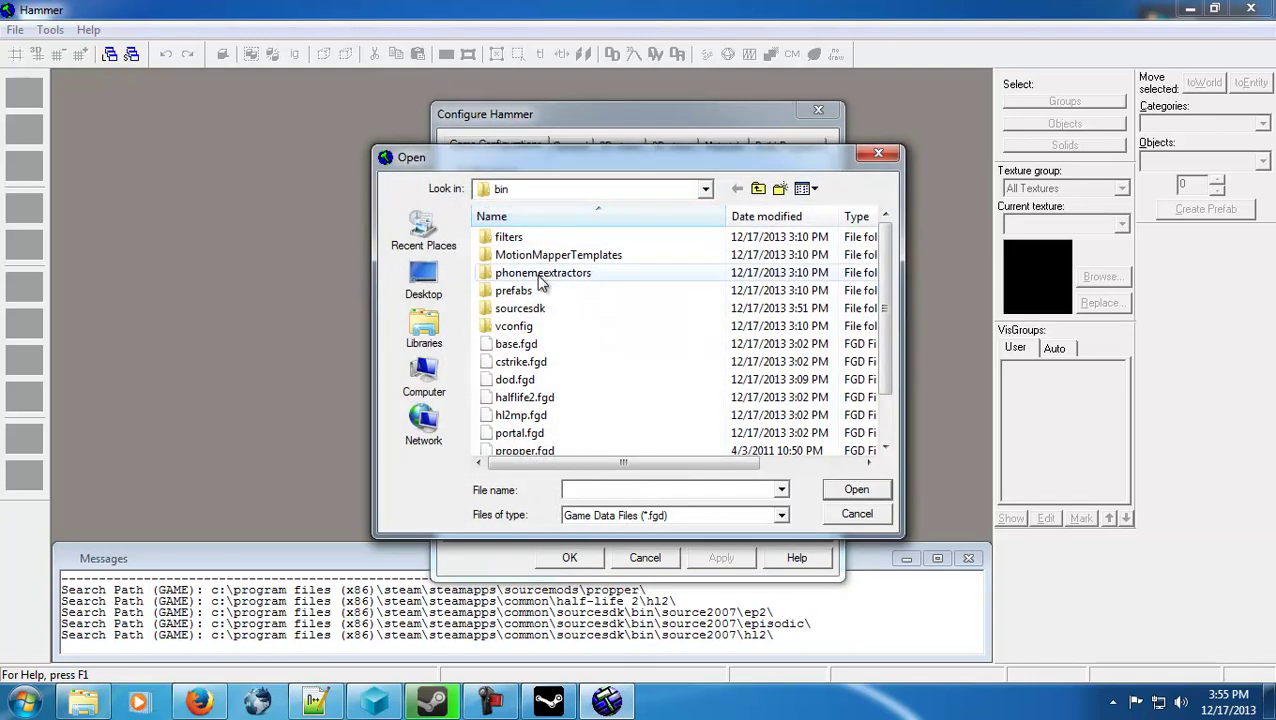
pyautogui.scroll(-1, 535, 292)
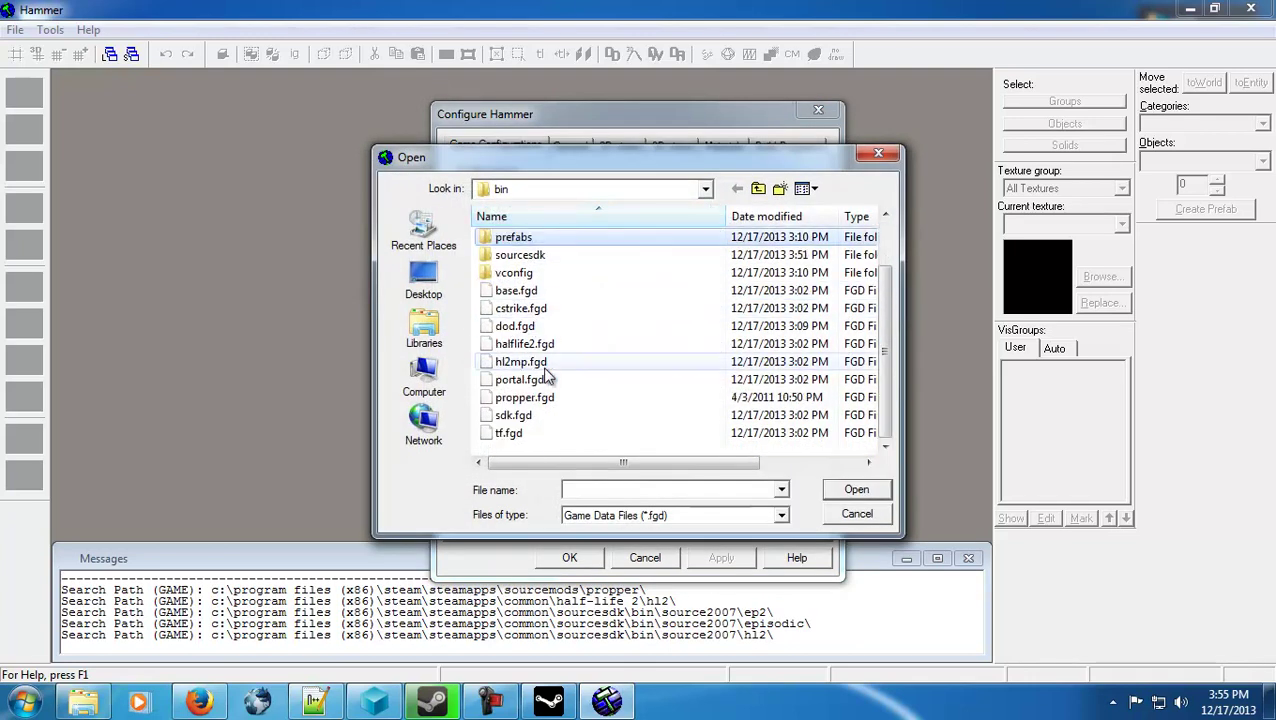
pyautogui.click(522, 398)
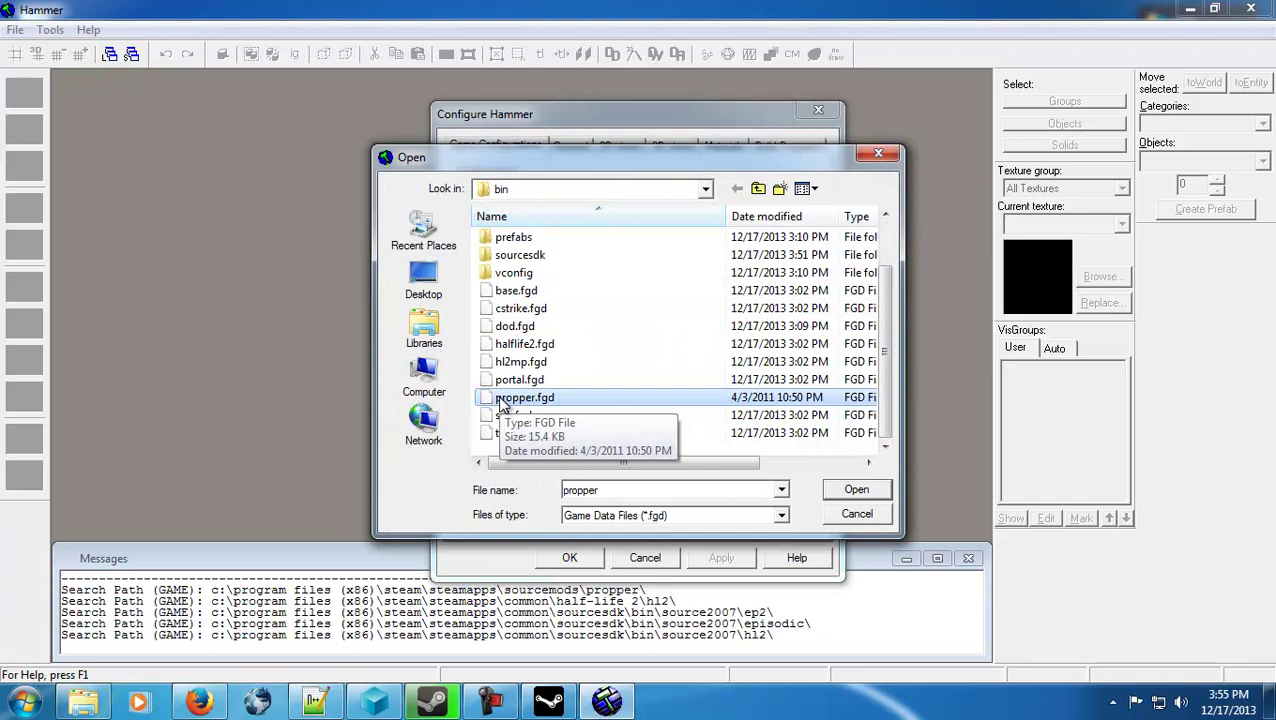
pyautogui.click(852, 489)
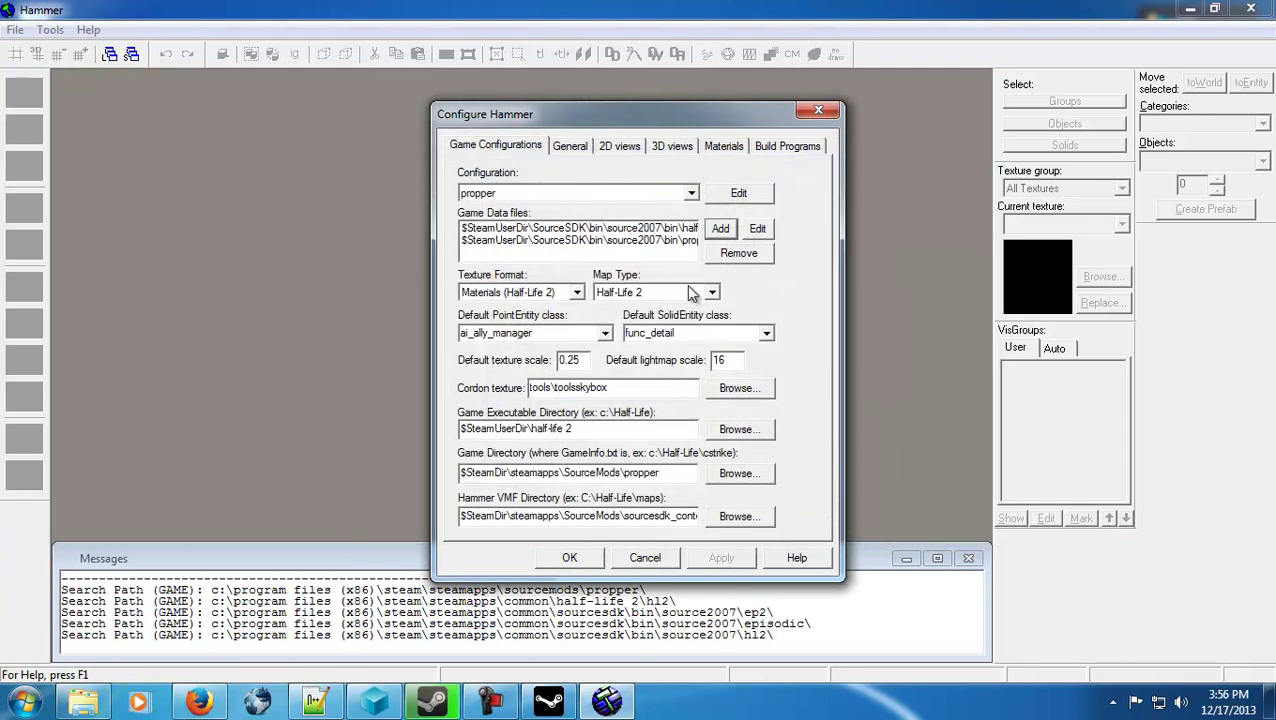
pyautogui.click(569, 557)
pyautogui.click(1251, 9)
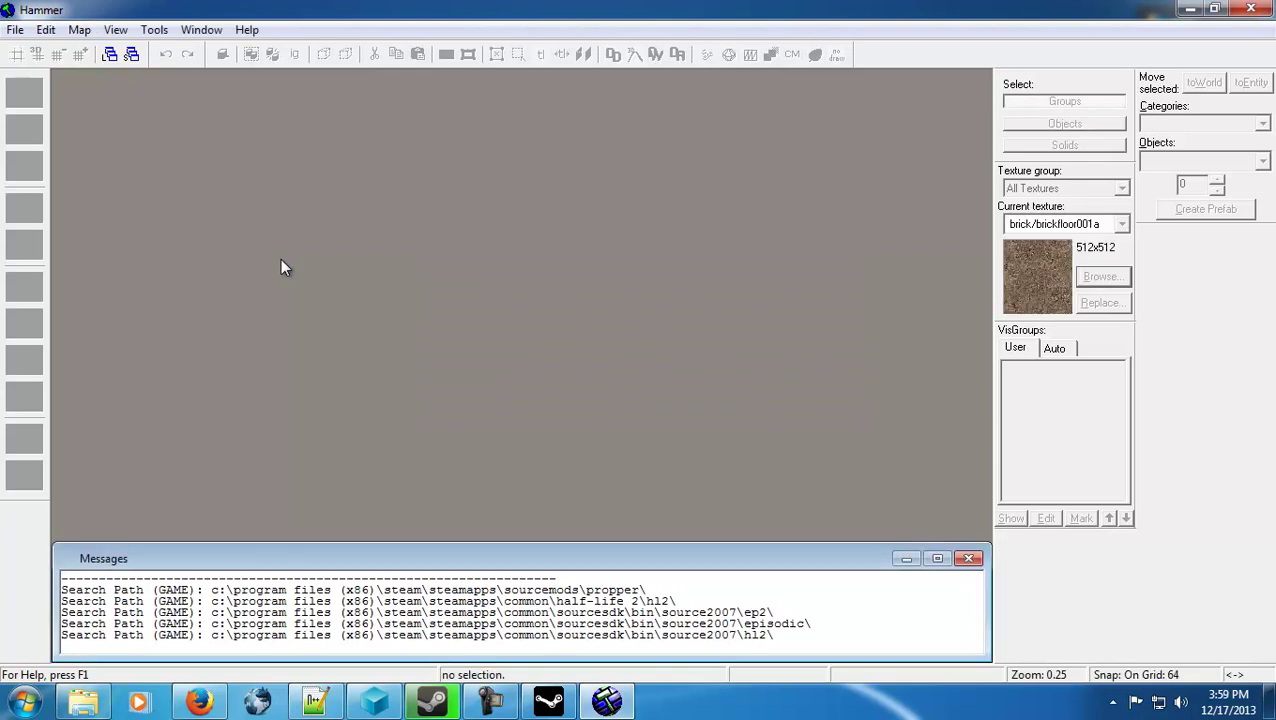
# Start a new map and draw a 384 by 128 block in the Top view, viewing it in 3D
pyautogui.click(15, 29)
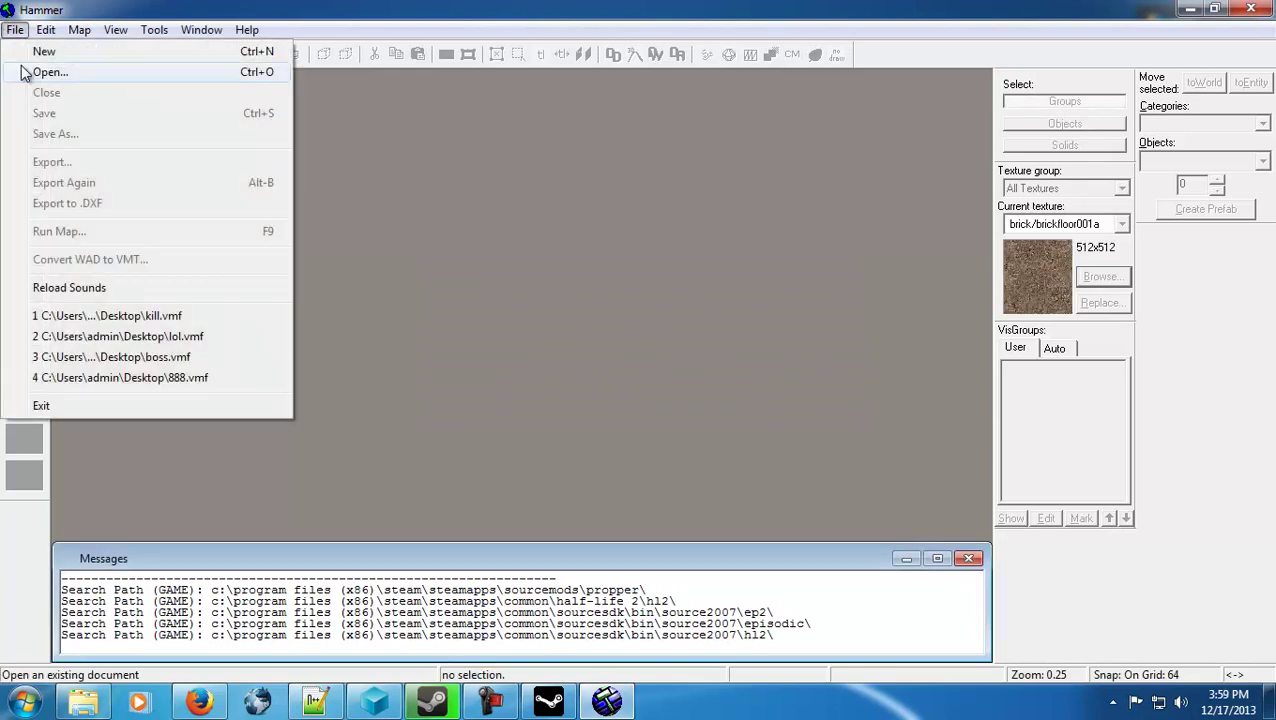
pyautogui.click(30, 48)
pyautogui.click(27, 247)
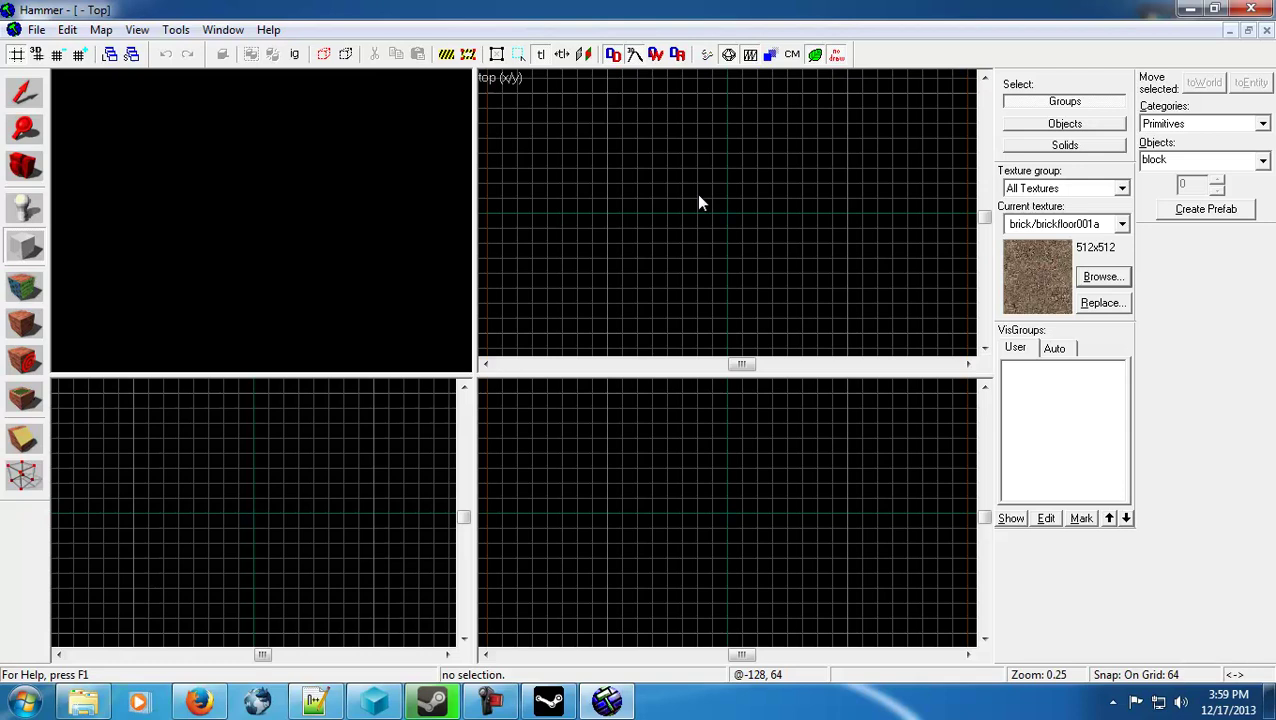
pyautogui.moveTo(693, 194); pyautogui.dragTo(793, 233)
pyautogui.press('Return')
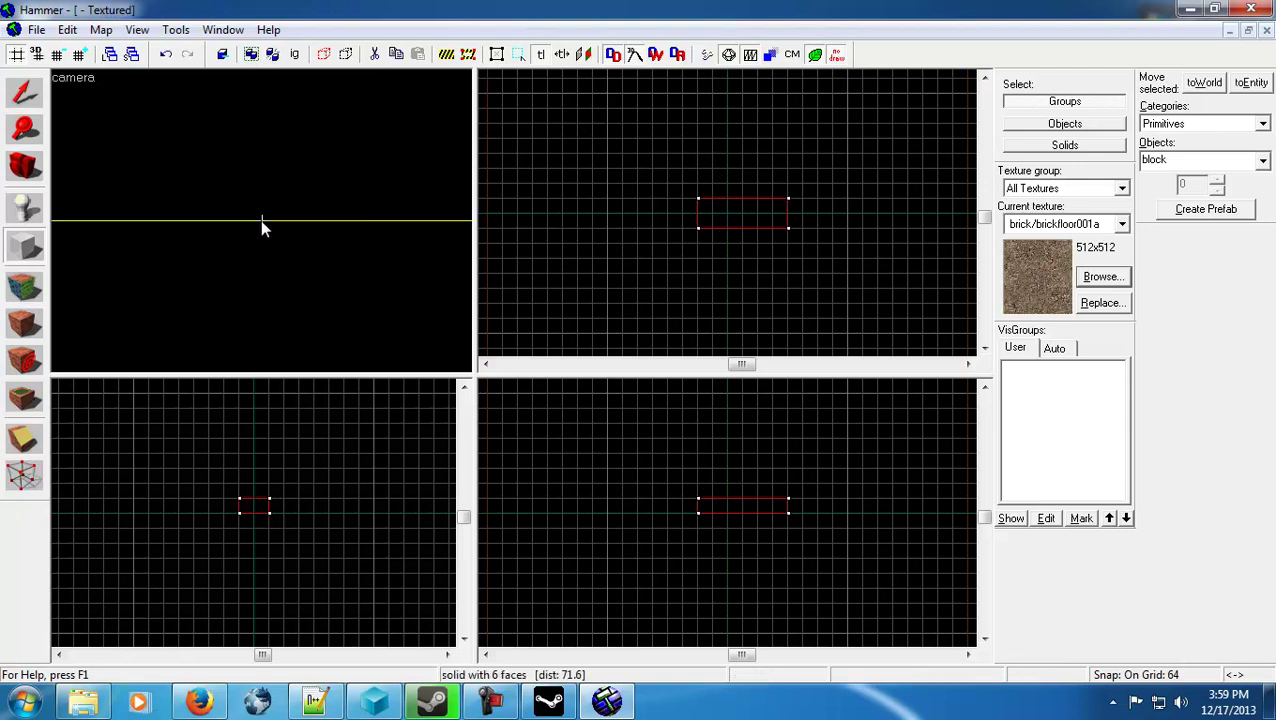
pyautogui.press('pagedown')
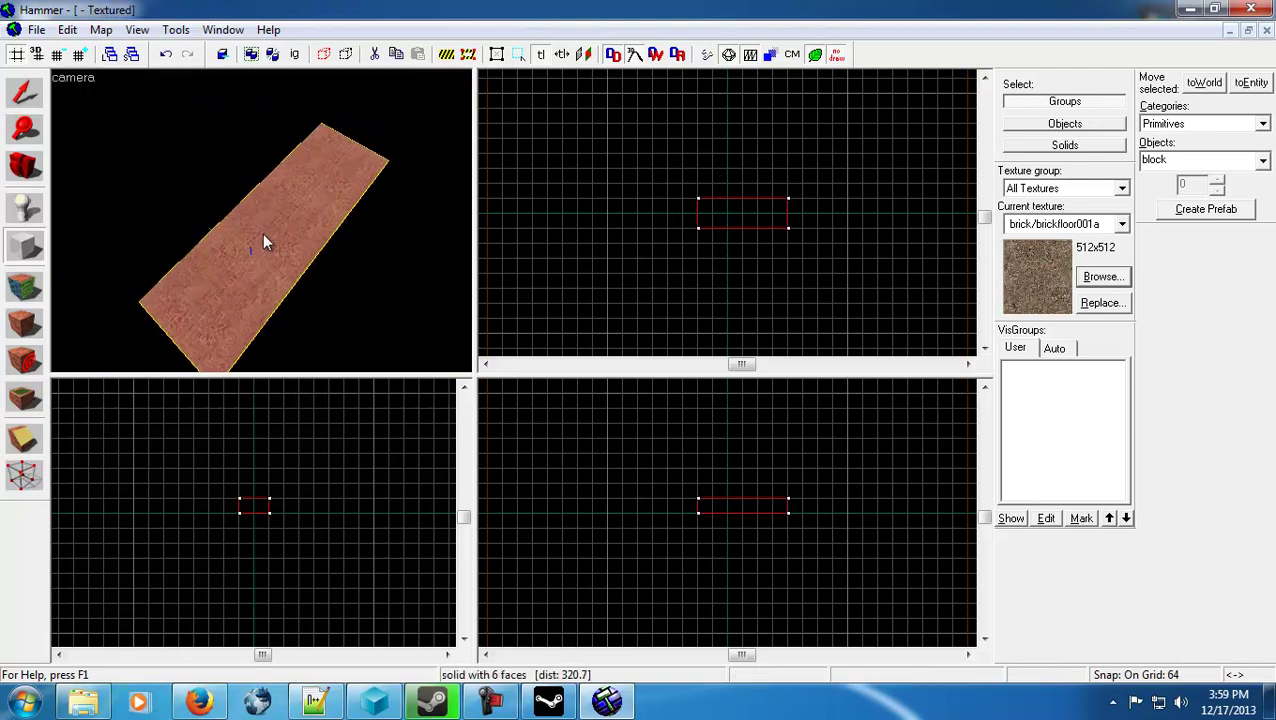
pyautogui.click(24, 92)
# Tie the block to an entity with Ctrl+T and apply the propper_model class
pyautogui.hotkey('ctrl', 't')
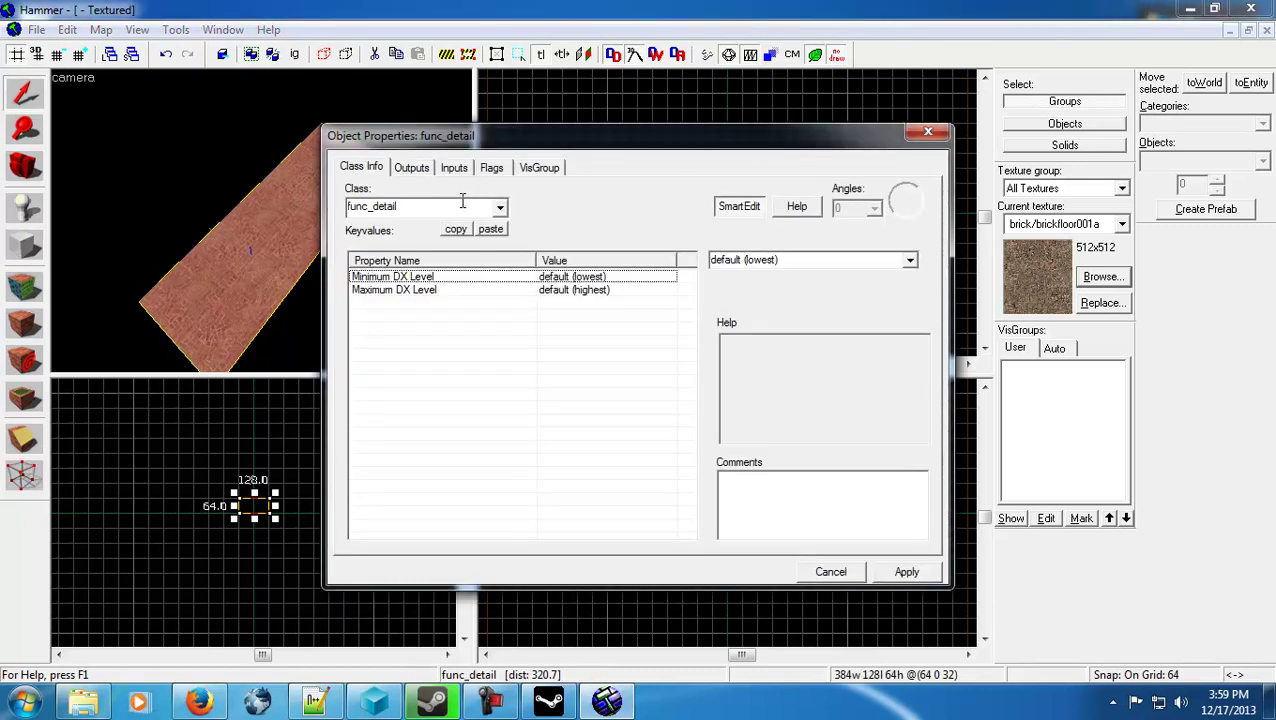
pyautogui.click(461, 206)
pyautogui.write('propp')
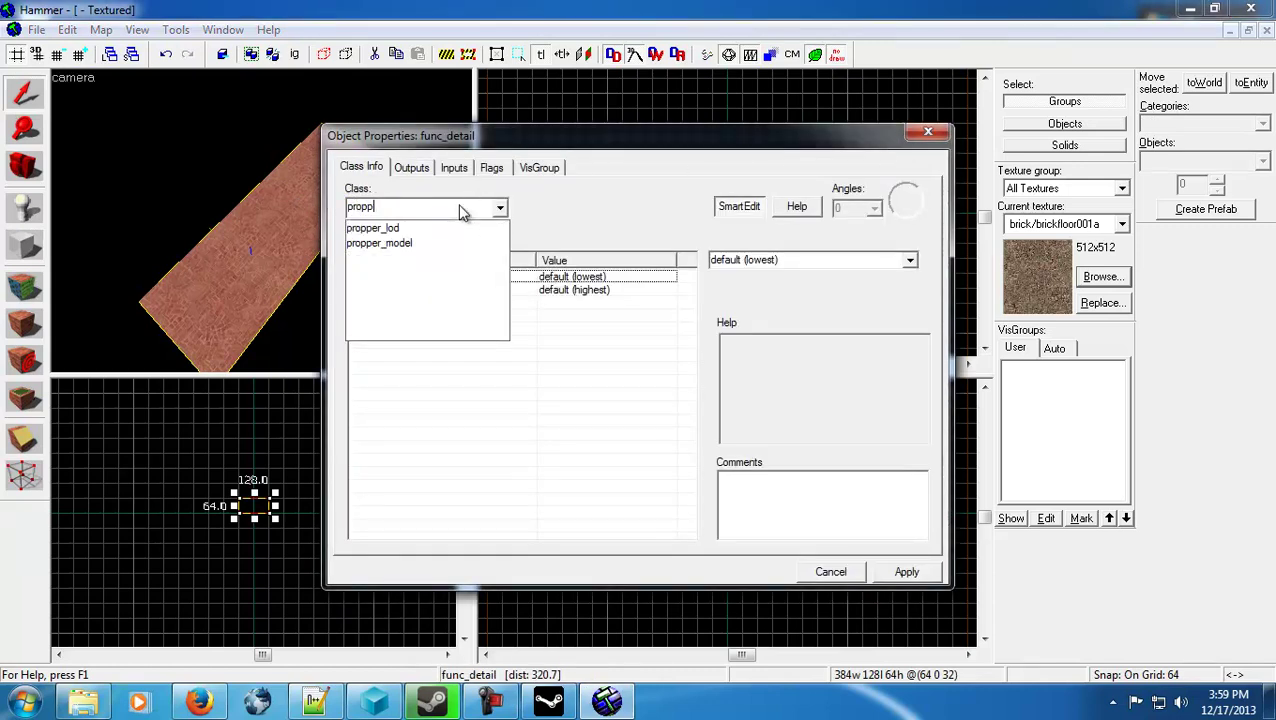
pyautogui.write('er')
pyautogui.press('Down')
pyautogui.press('Down')
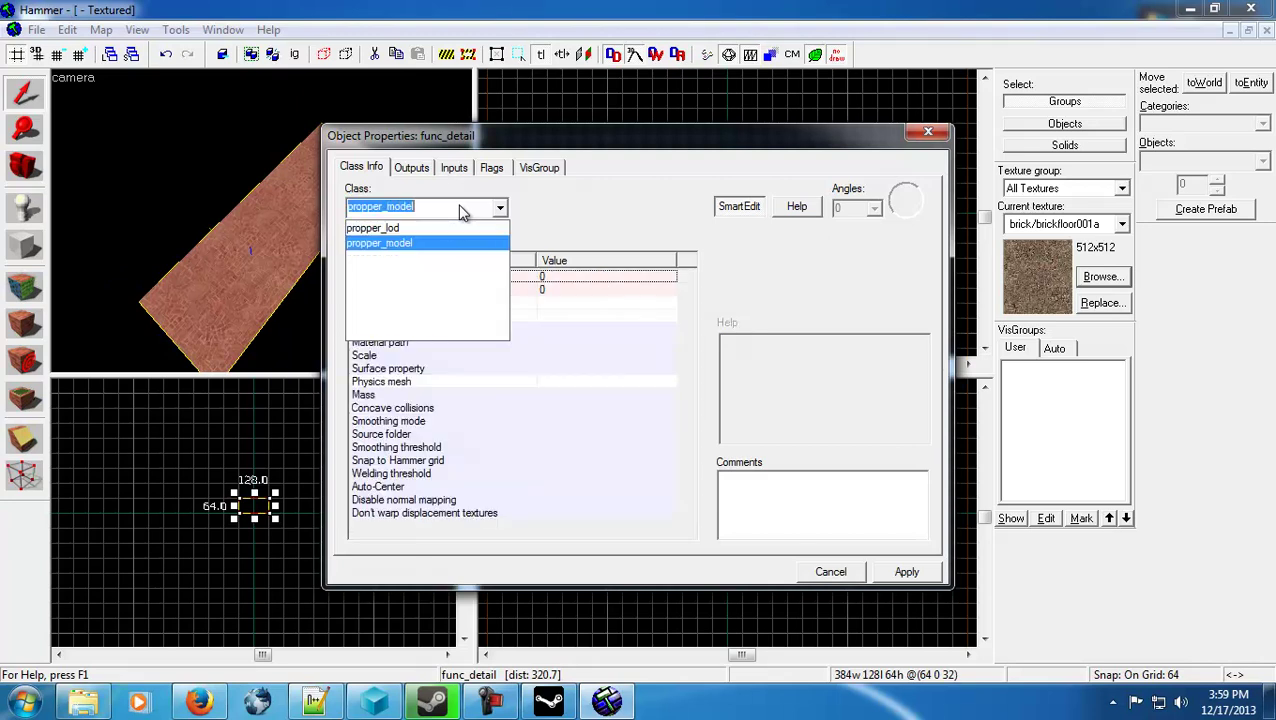
pyautogui.press('Return')
pyautogui.click(910, 574)
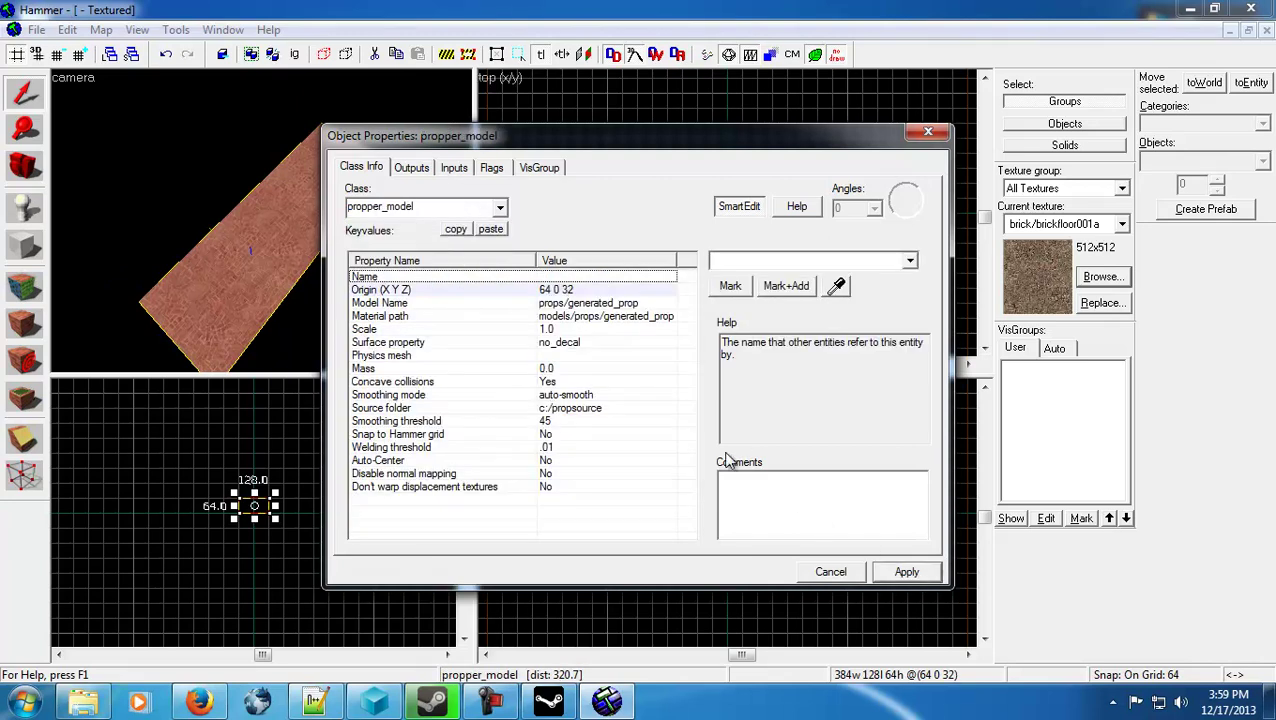
# Name the entity lol, apply it, and close the properties dialog
pyautogui.click(733, 262)
pyautogui.write('lol')
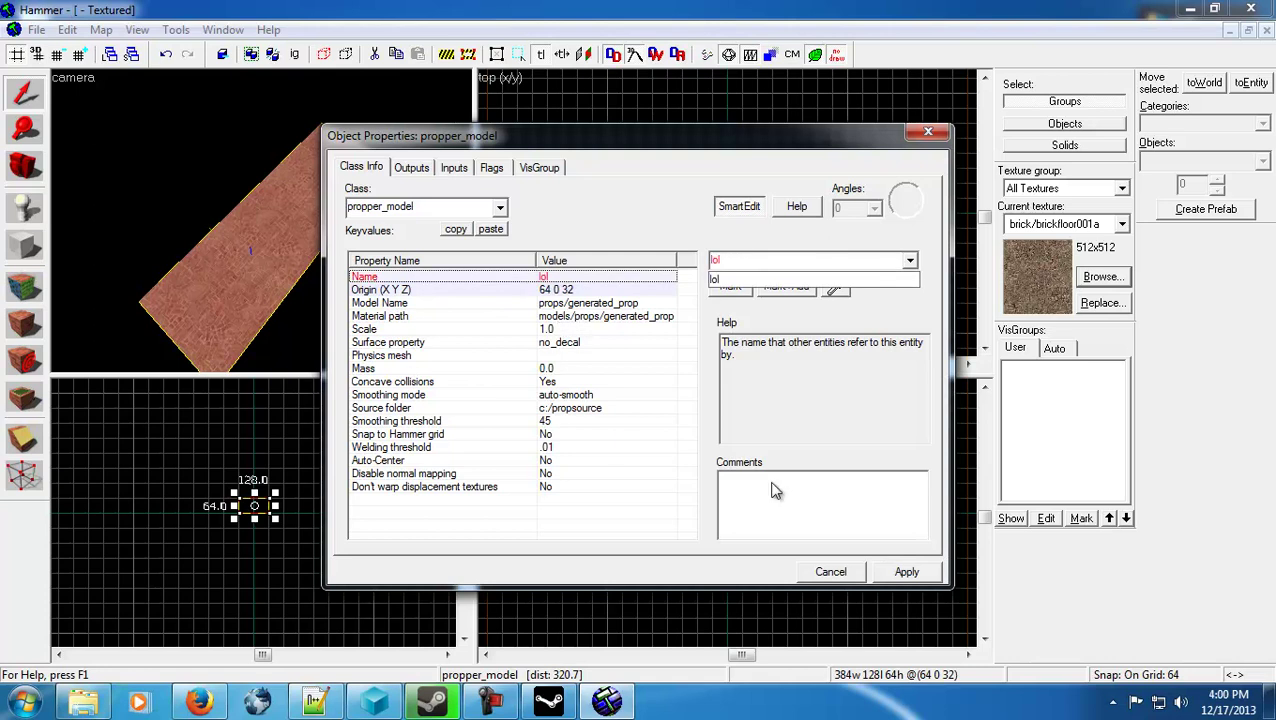
pyautogui.click(912, 578)
pyautogui.click(896, 579)
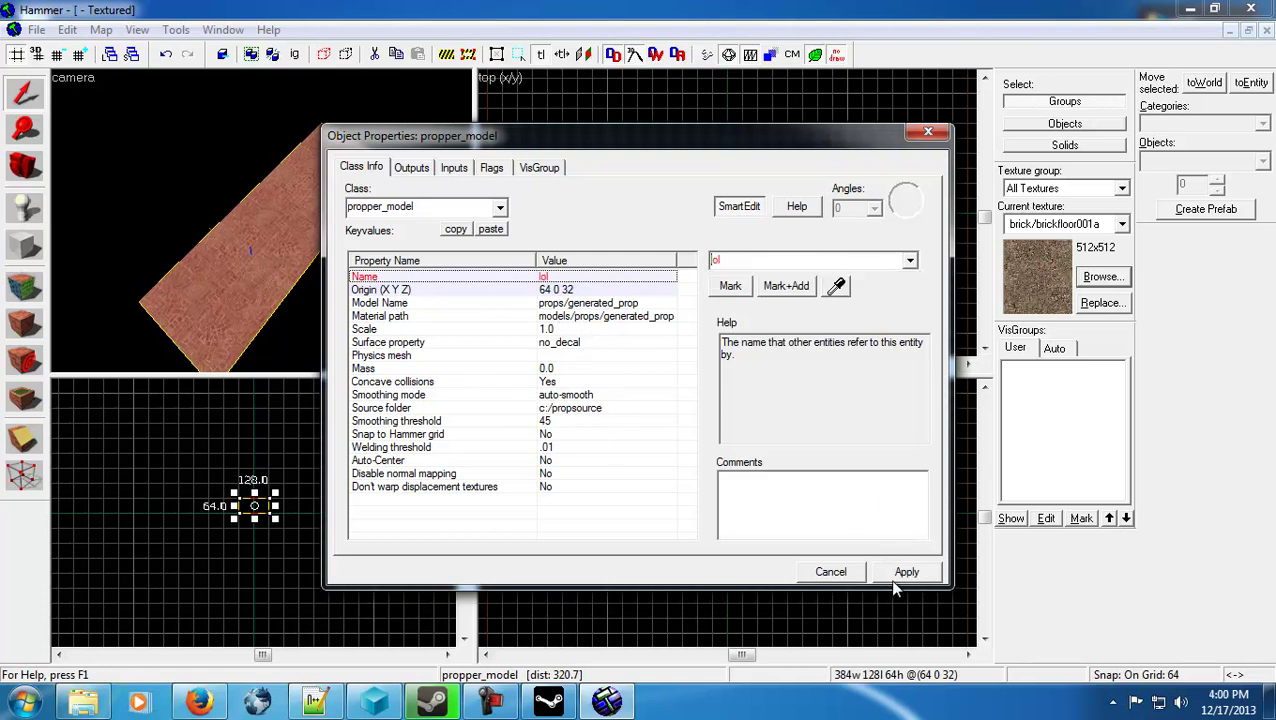
pyautogui.click(928, 134)
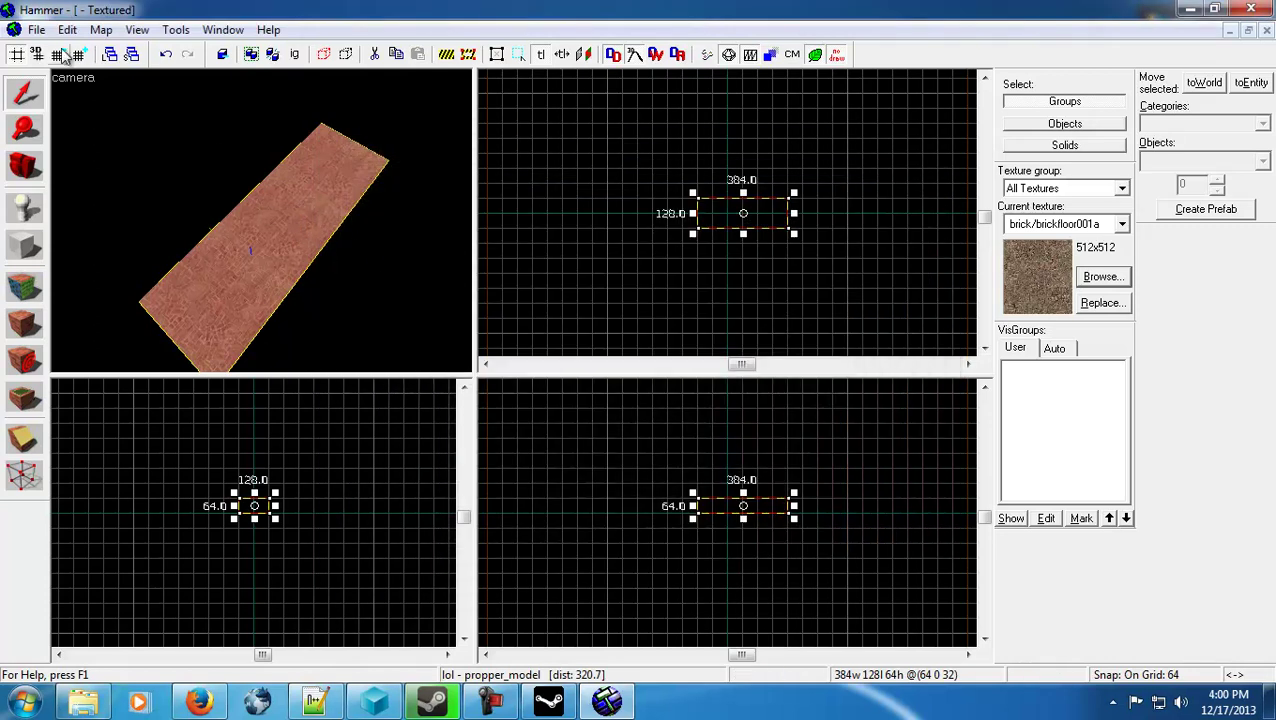
# Save the map to the Desktop as lolol.vmf when starting Run Map
pyautogui.click(36, 29)
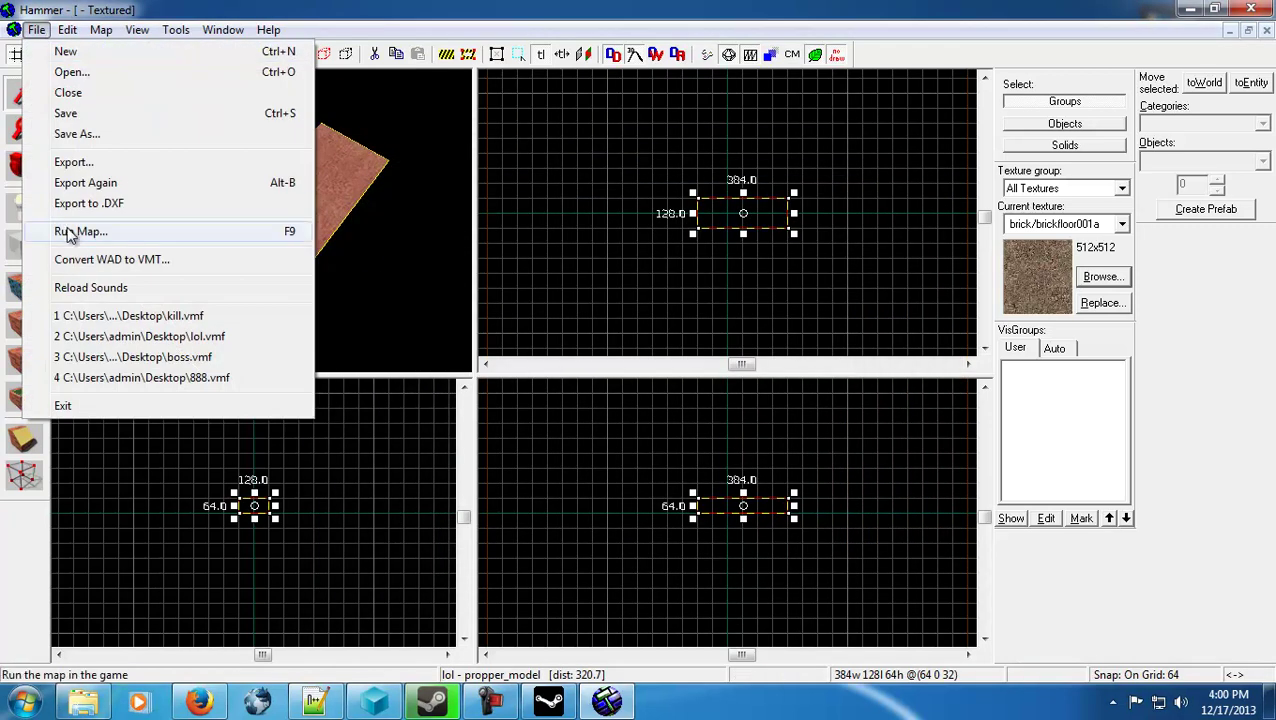
pyautogui.click(70, 232)
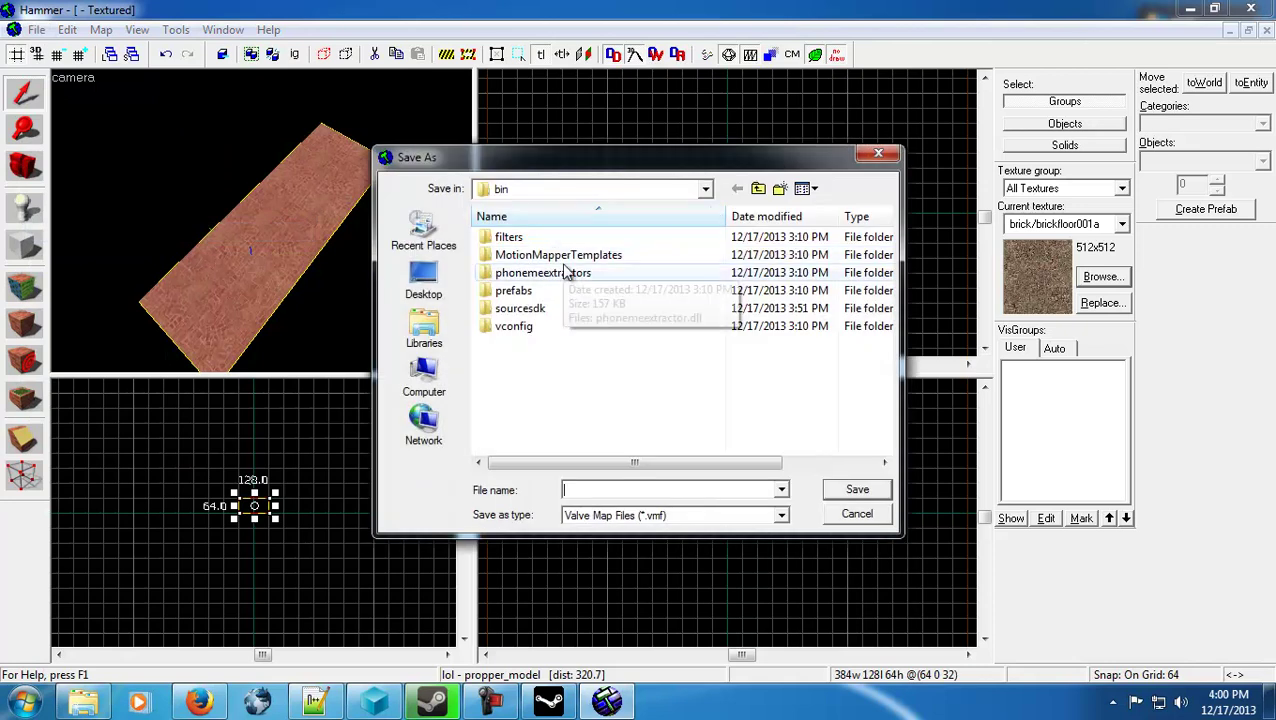
pyautogui.click(424, 278)
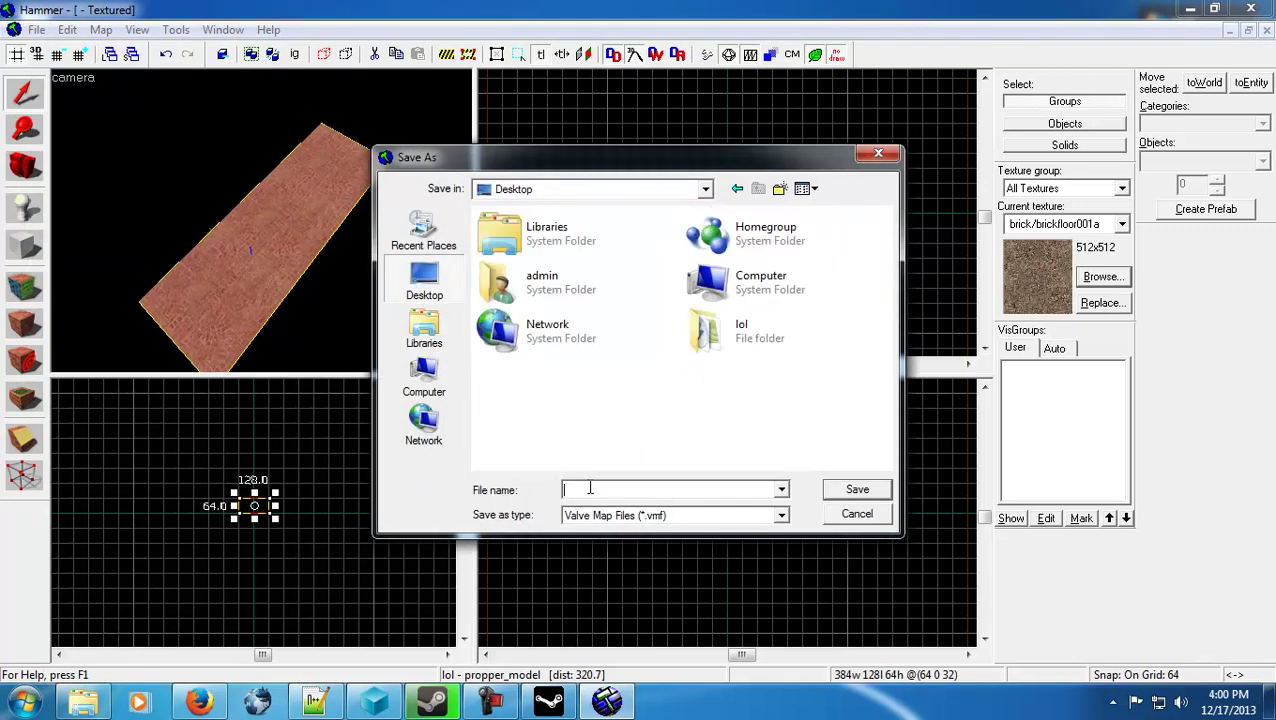
pyautogui.write('lolol')
pyautogui.click(856, 490)
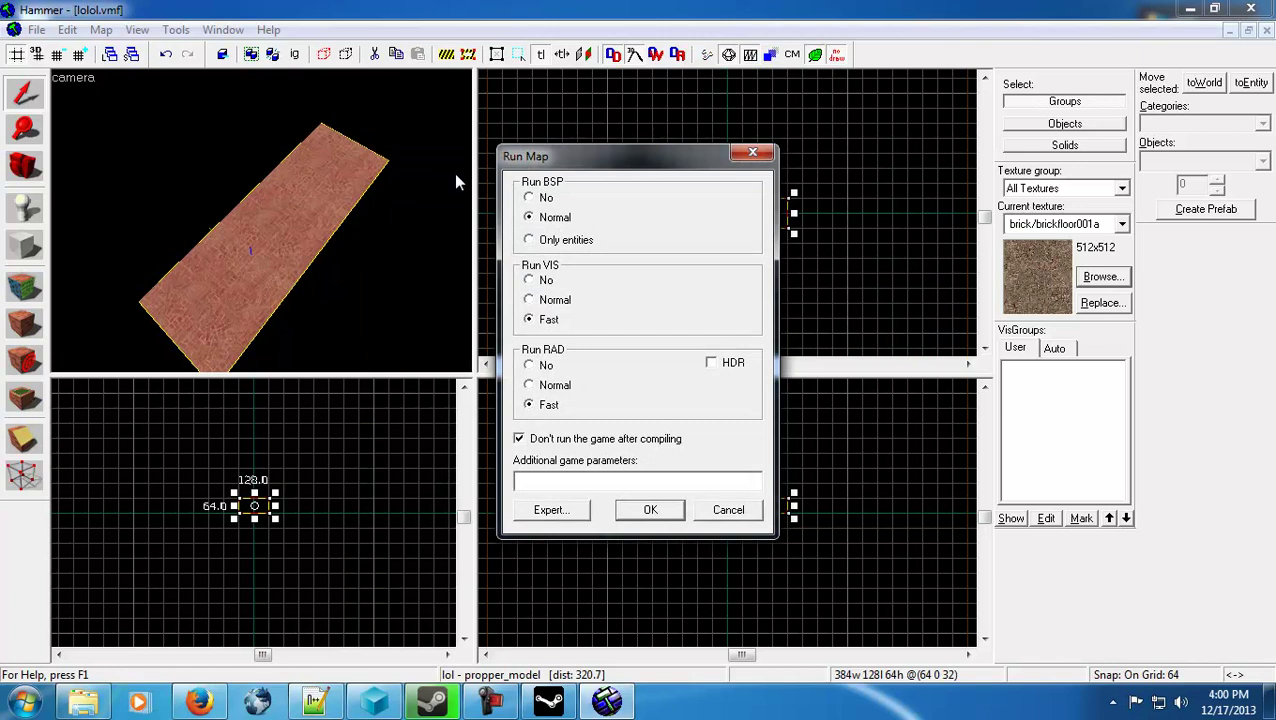
# In the Expert compile settings, add a run-map configuration named propper
pyautogui.click(549, 510)
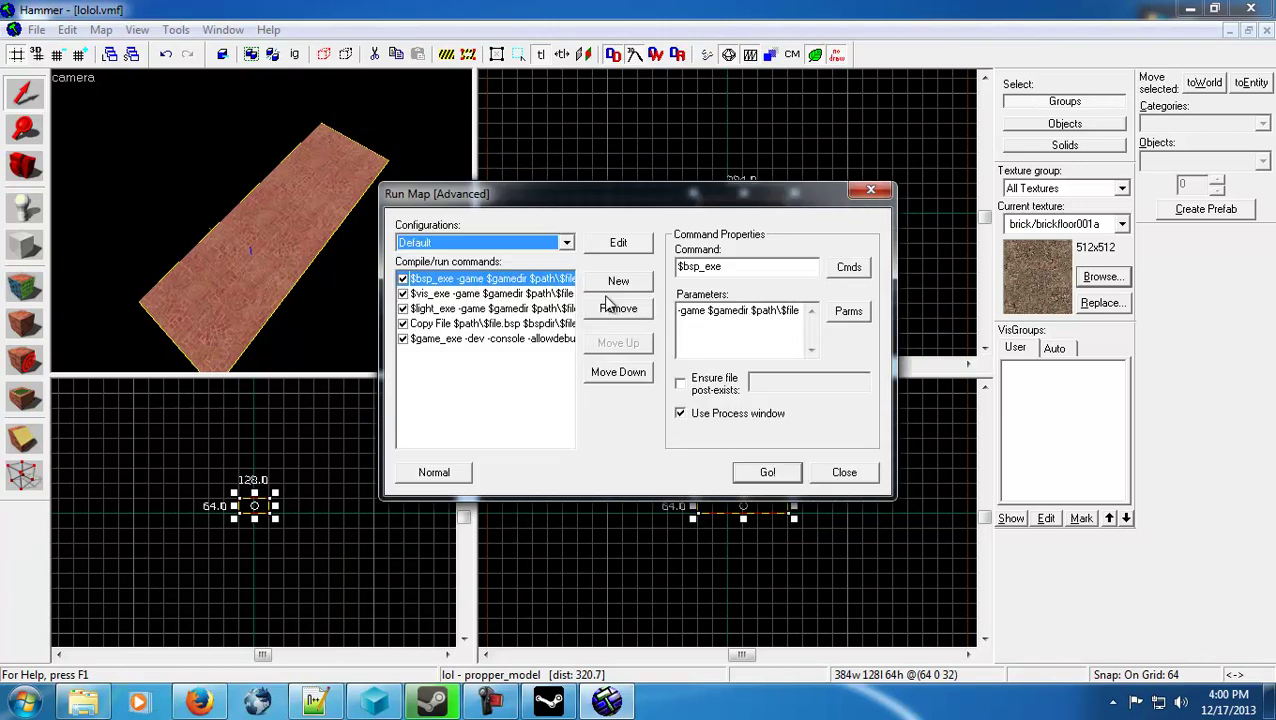
pyautogui.click(618, 243)
pyautogui.click(728, 288)
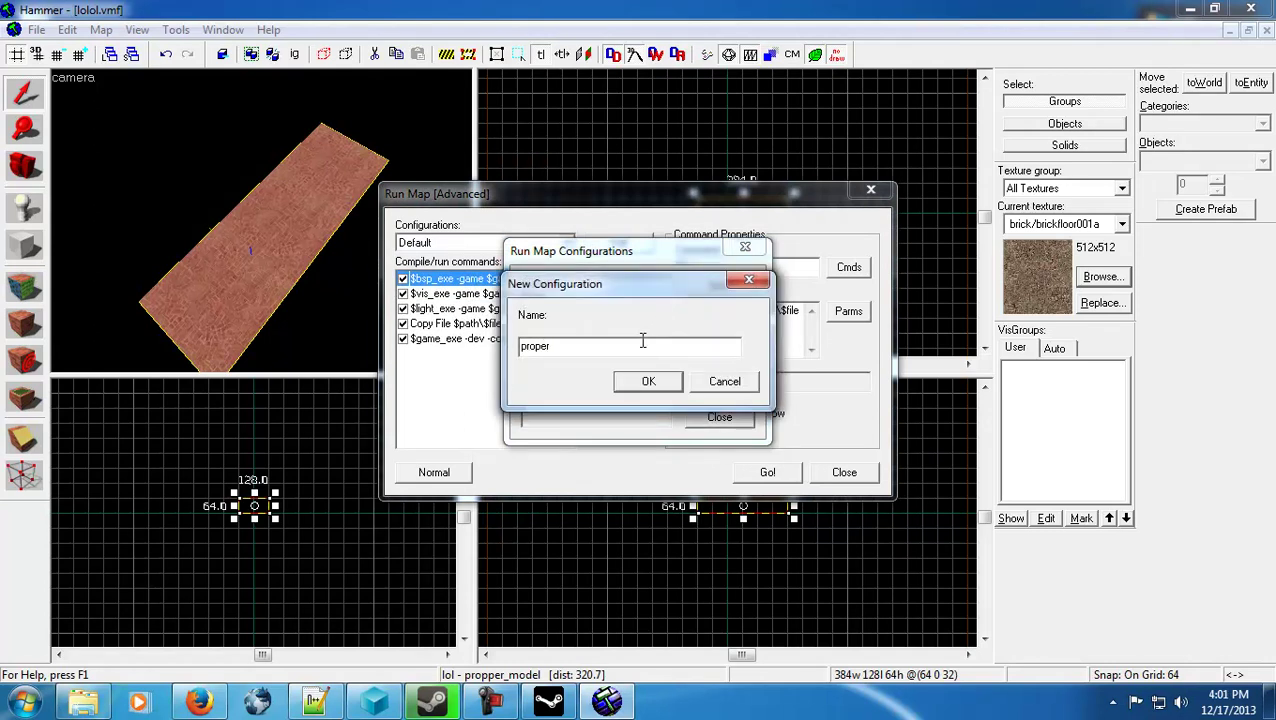
pyautogui.write('propper')
pyautogui.click(648, 382)
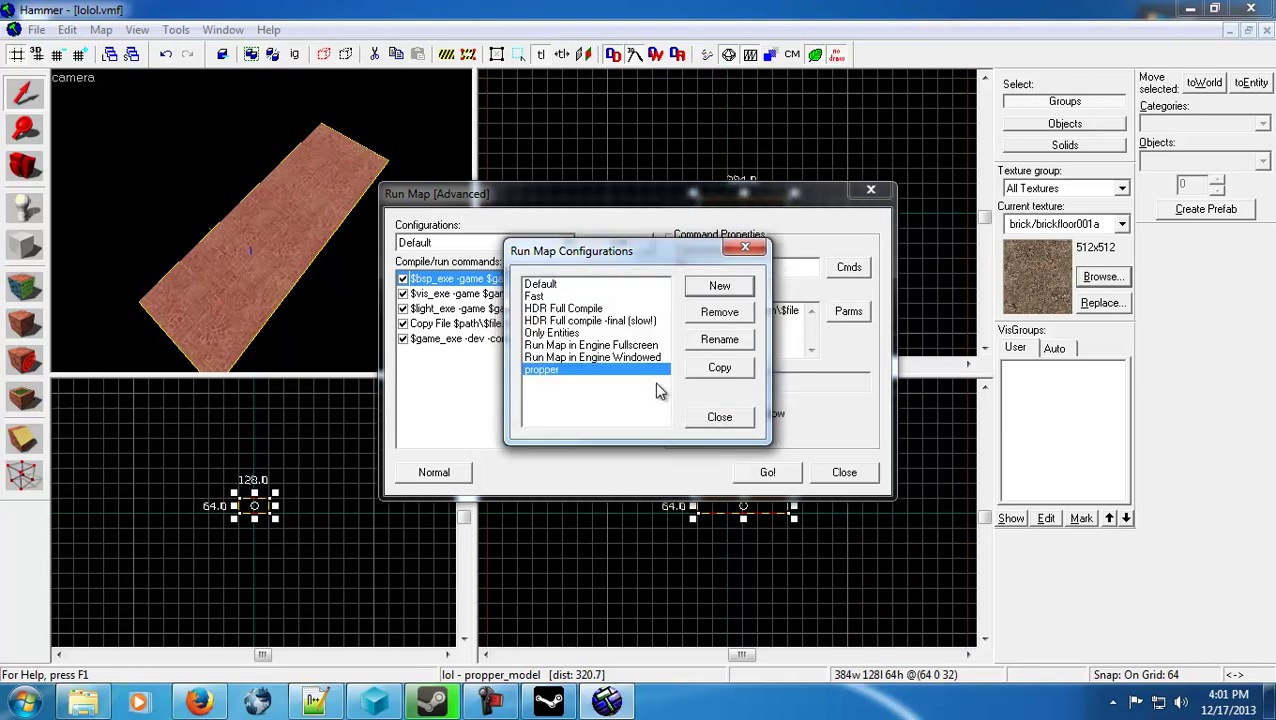
pyautogui.click(716, 420)
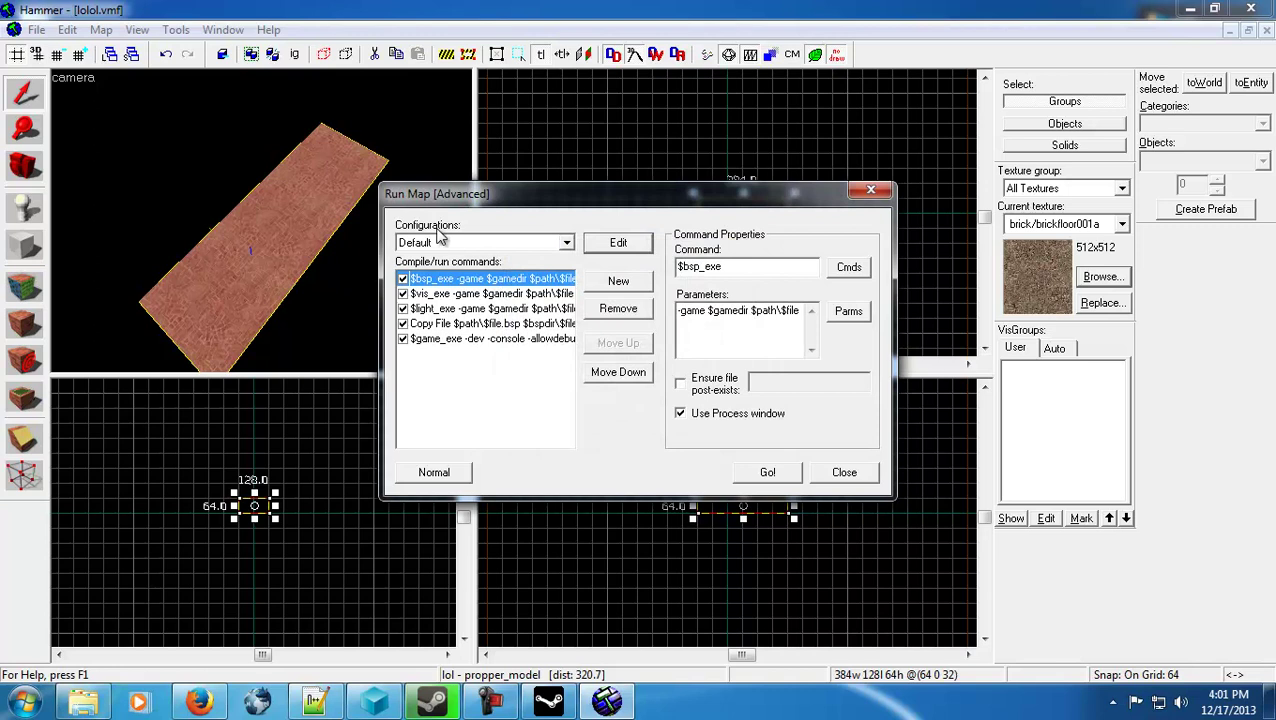
# Select the propper configuration and add one enabled compile command to it
pyautogui.click(566, 243)
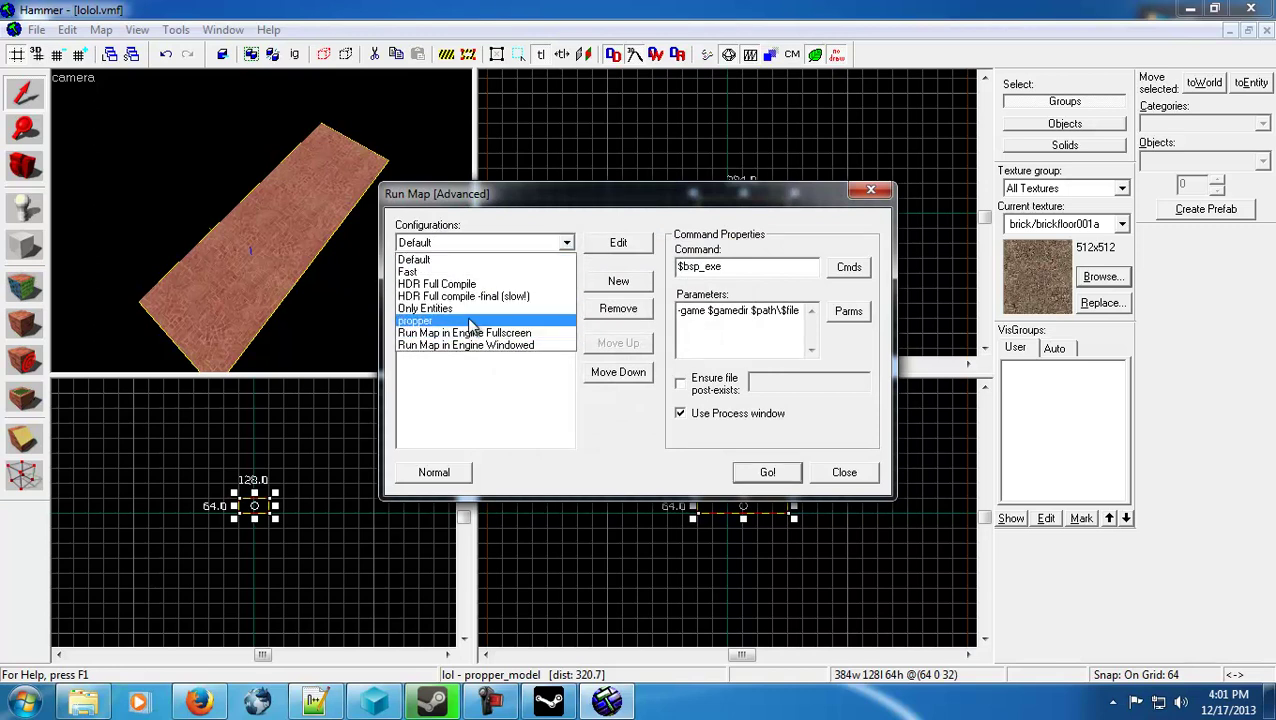
pyautogui.click(474, 327)
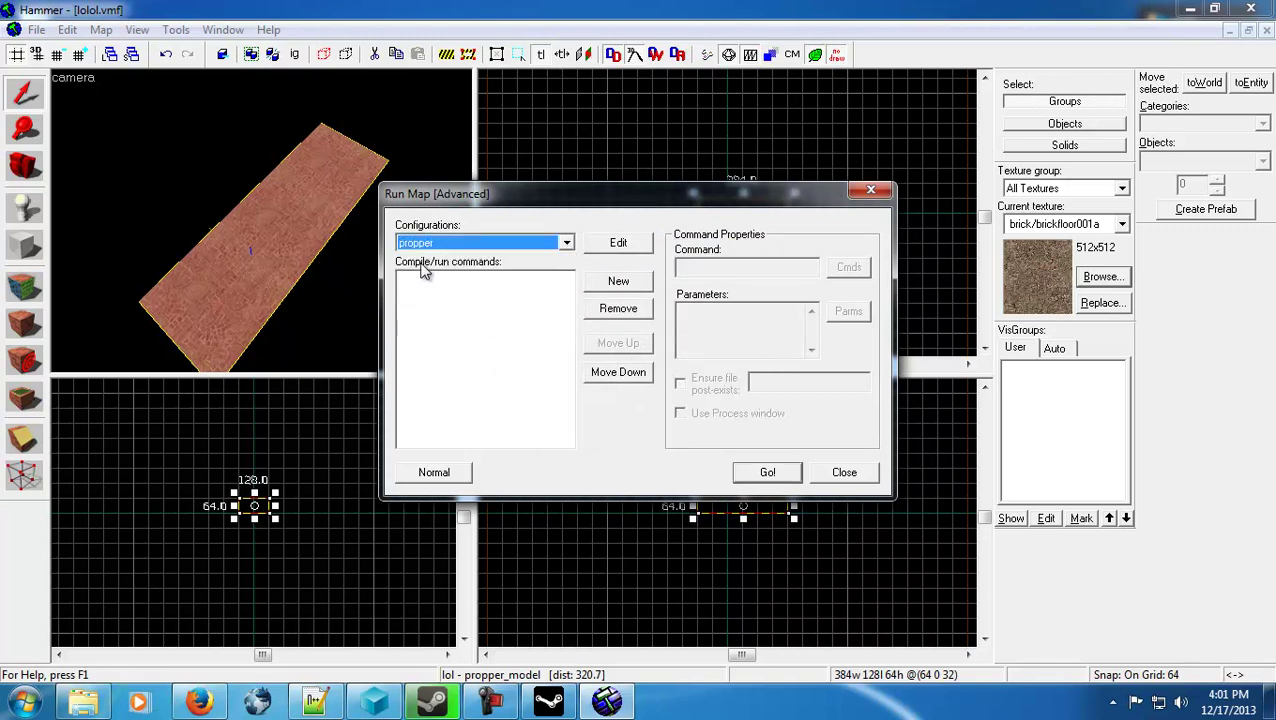
pyautogui.click(621, 284)
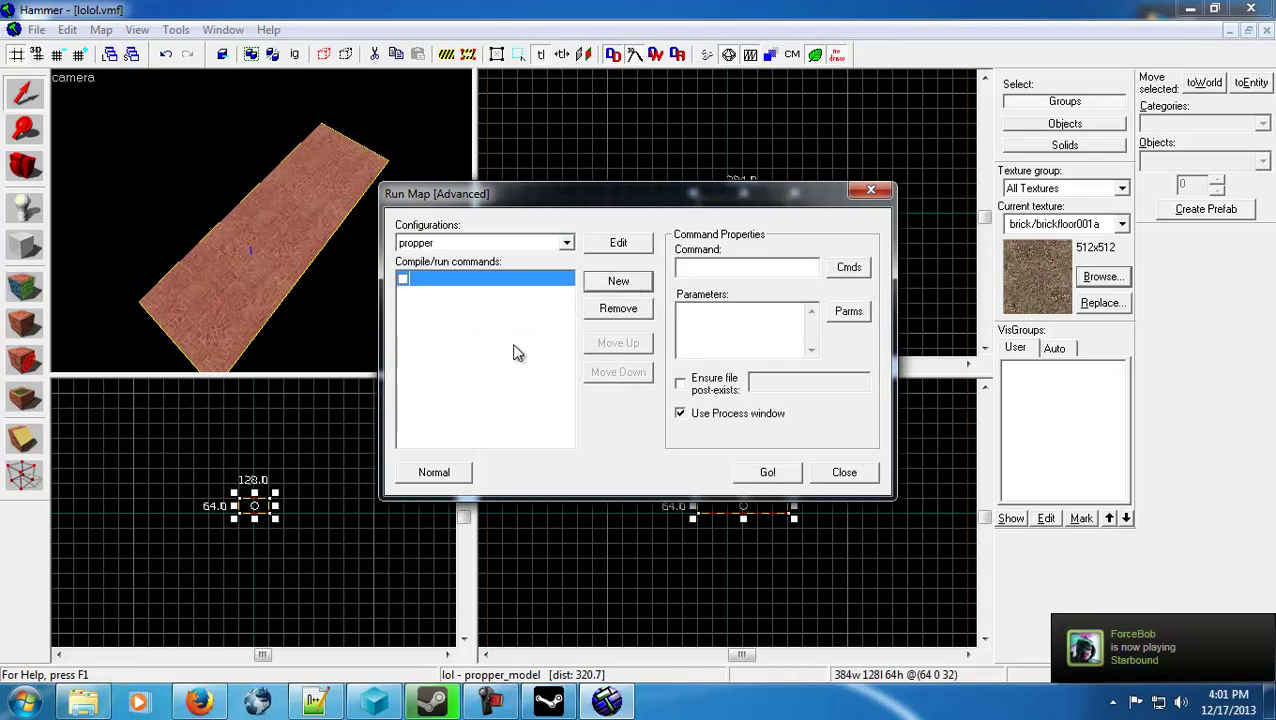
pyautogui.click(403, 280)
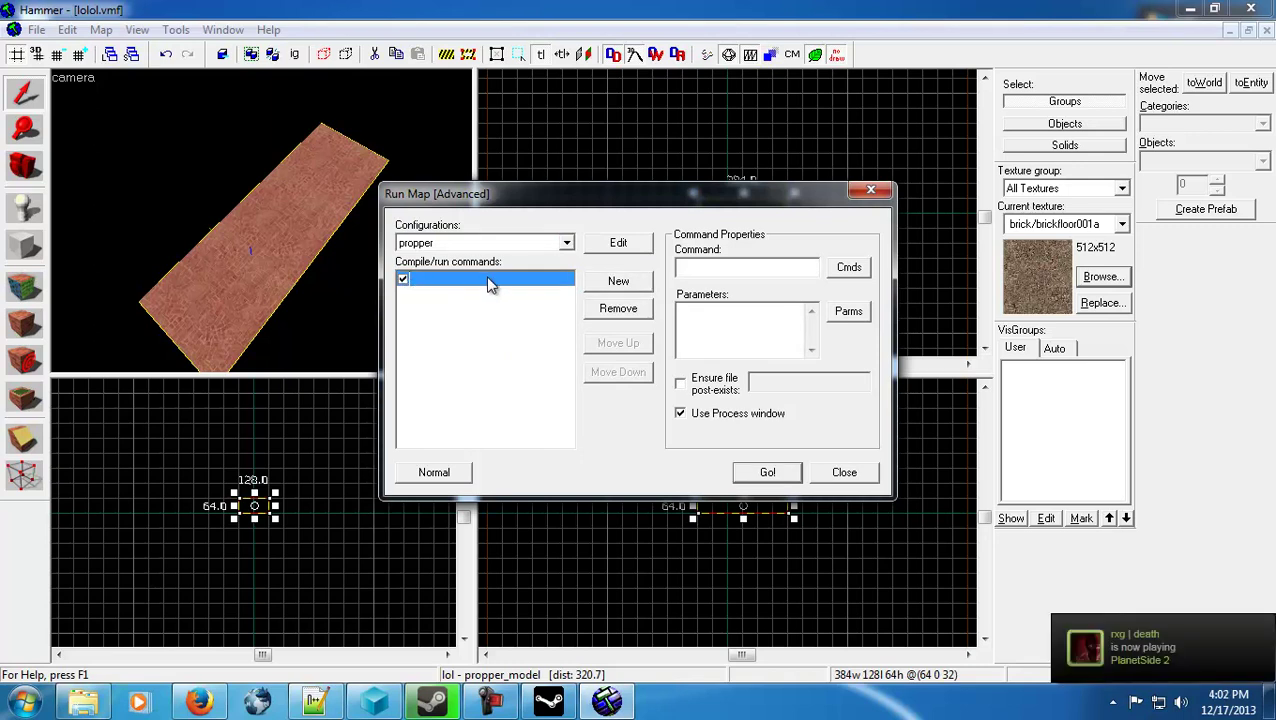
pyautogui.click(700, 266)
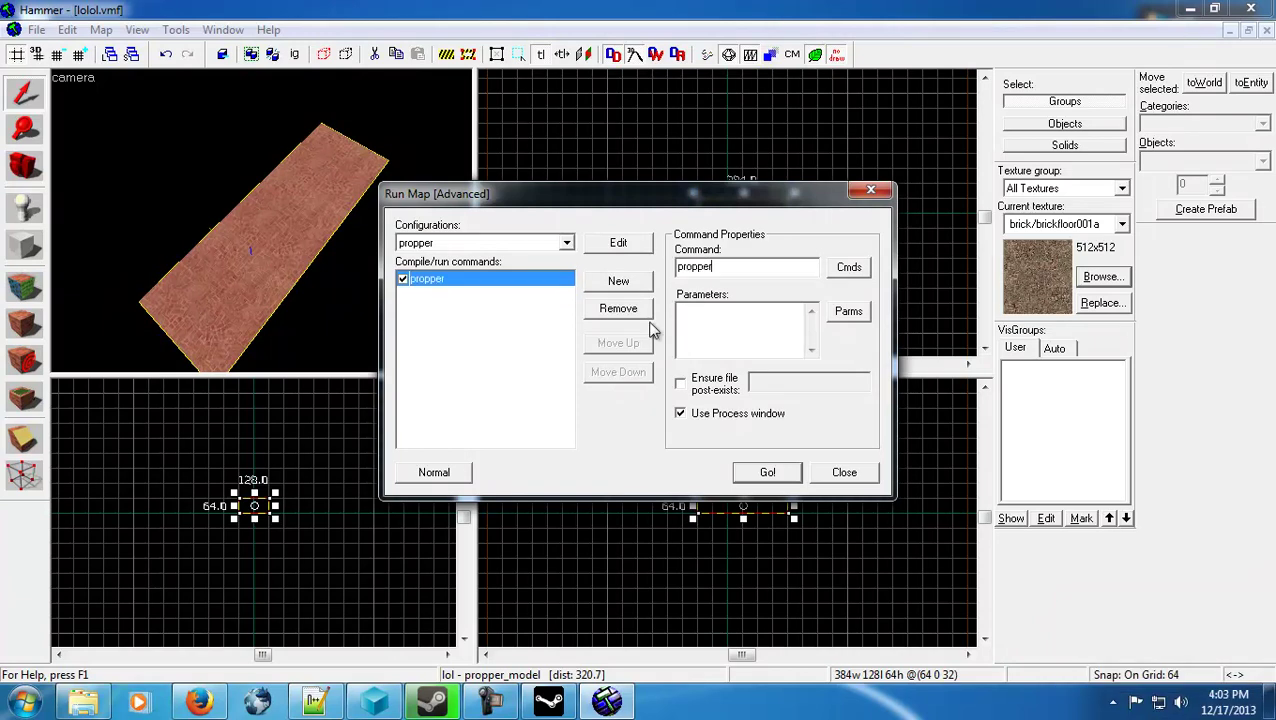
# Browse for the command's executable, navigating from Local Disk (C:) into Program Files (x86)\Steam
pyautogui.click(845, 270)
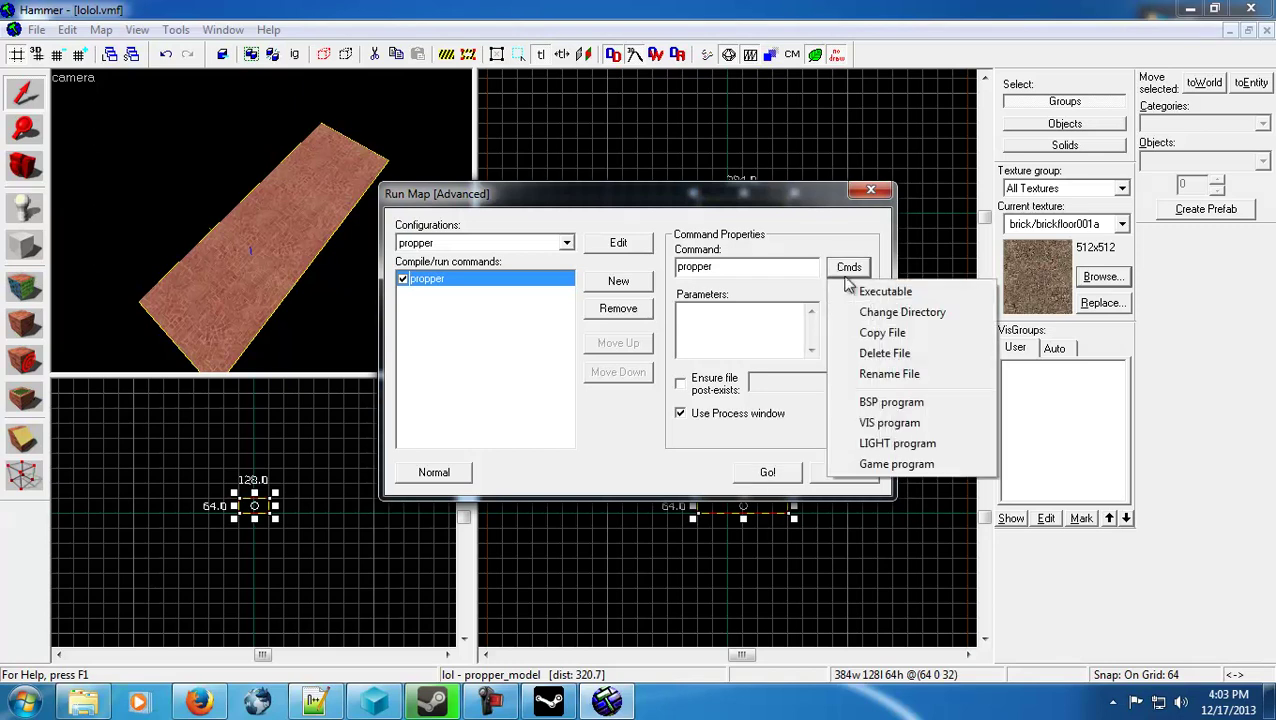
pyautogui.click(857, 293)
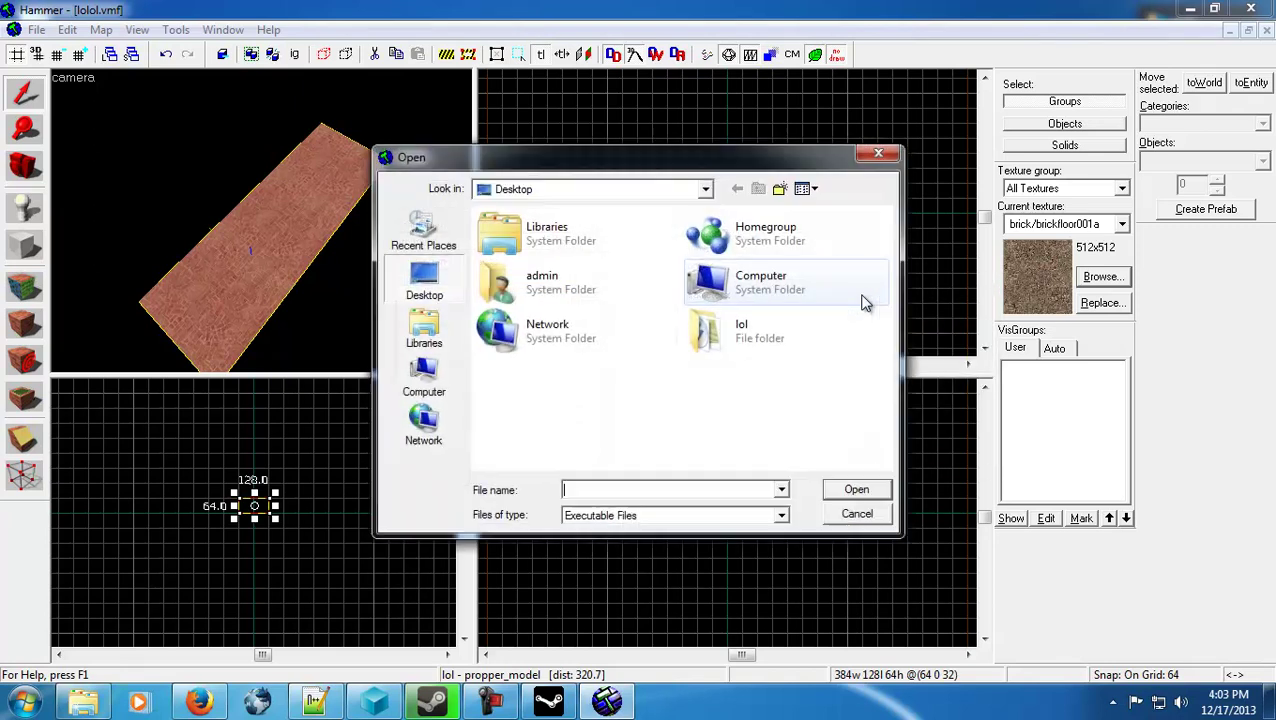
pyautogui.click(424, 322)
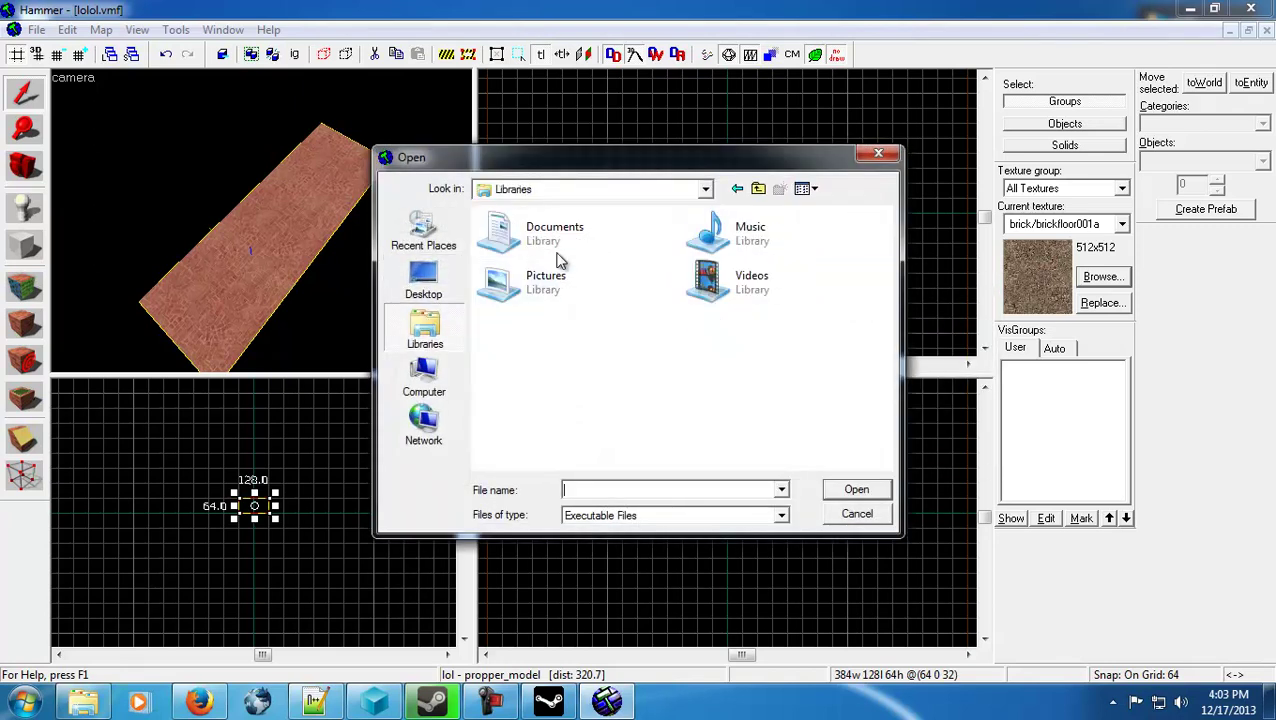
pyautogui.click(424, 375)
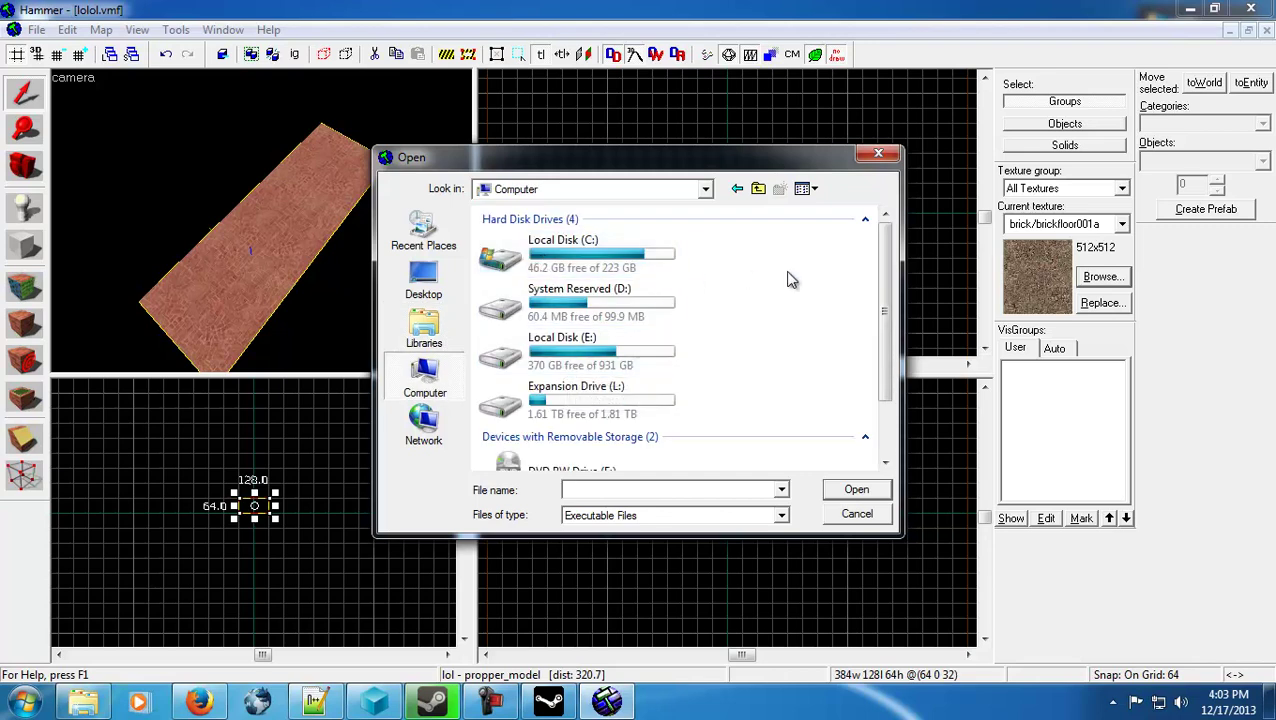
pyautogui.doubleClick(660, 276)
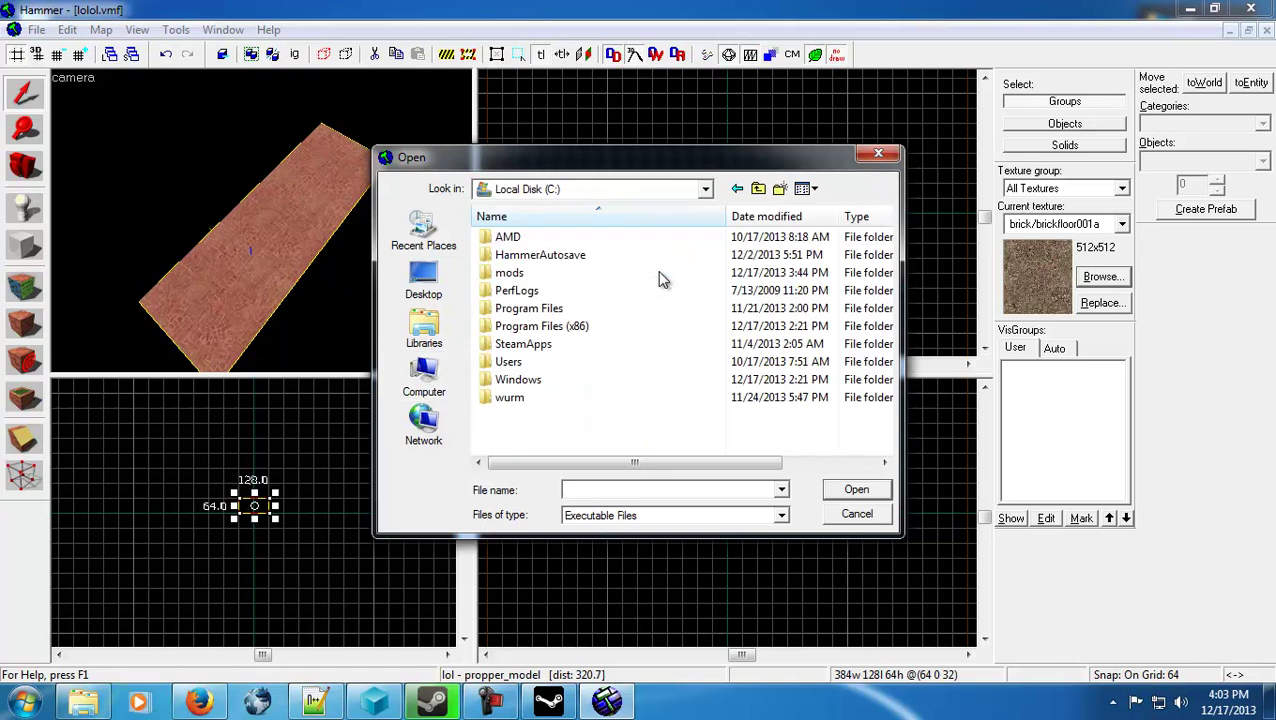
pyautogui.doubleClick(550, 328)
pyautogui.click(540, 328)
pyautogui.scroll(-2, 534, 340)
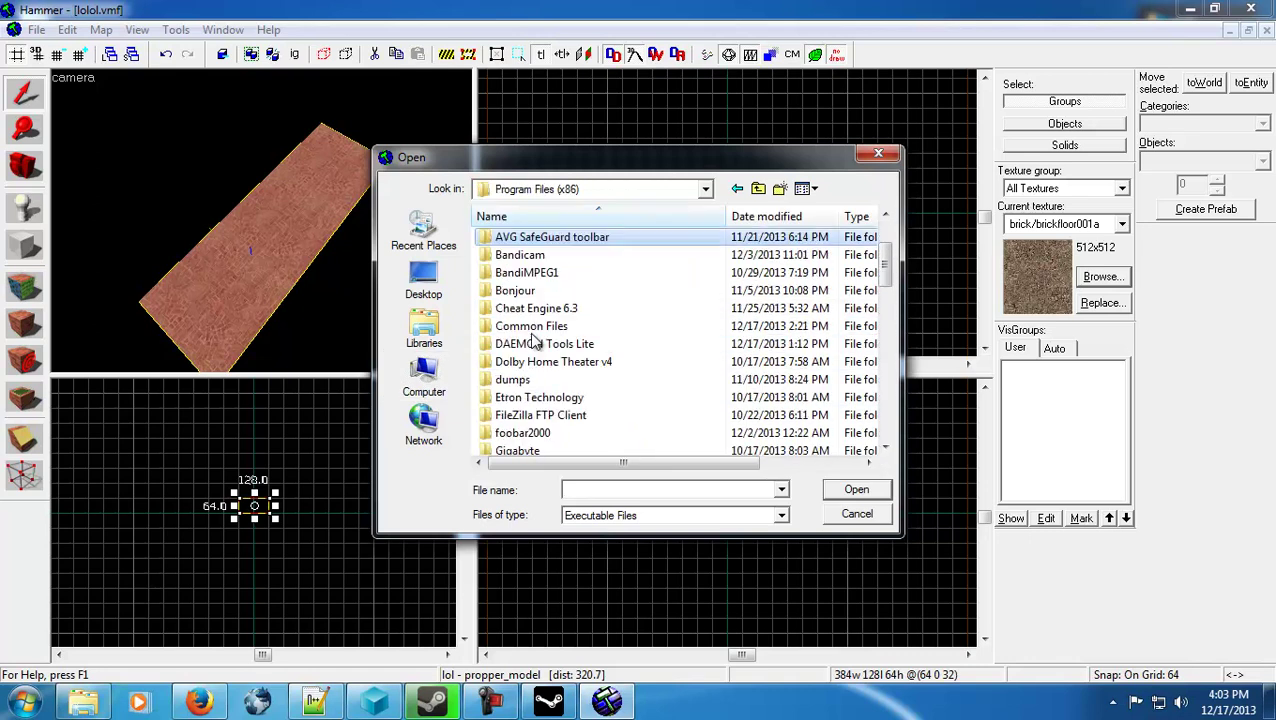
pyautogui.scroll(-7, 533, 345)
pyautogui.press('s')
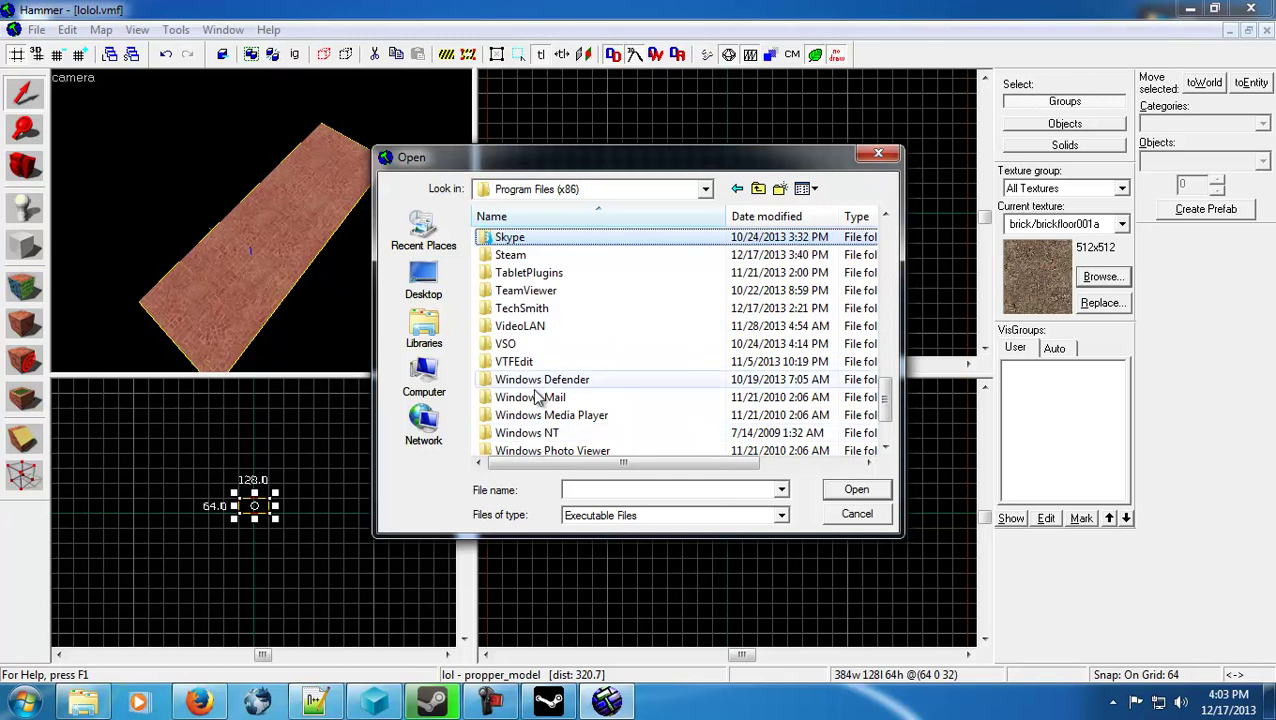
pyautogui.doubleClick(511, 258)
# Choose propper from SteamApps\common\SourceSDK\bin\source2007\bin as the command's executable
pyautogui.press('d')
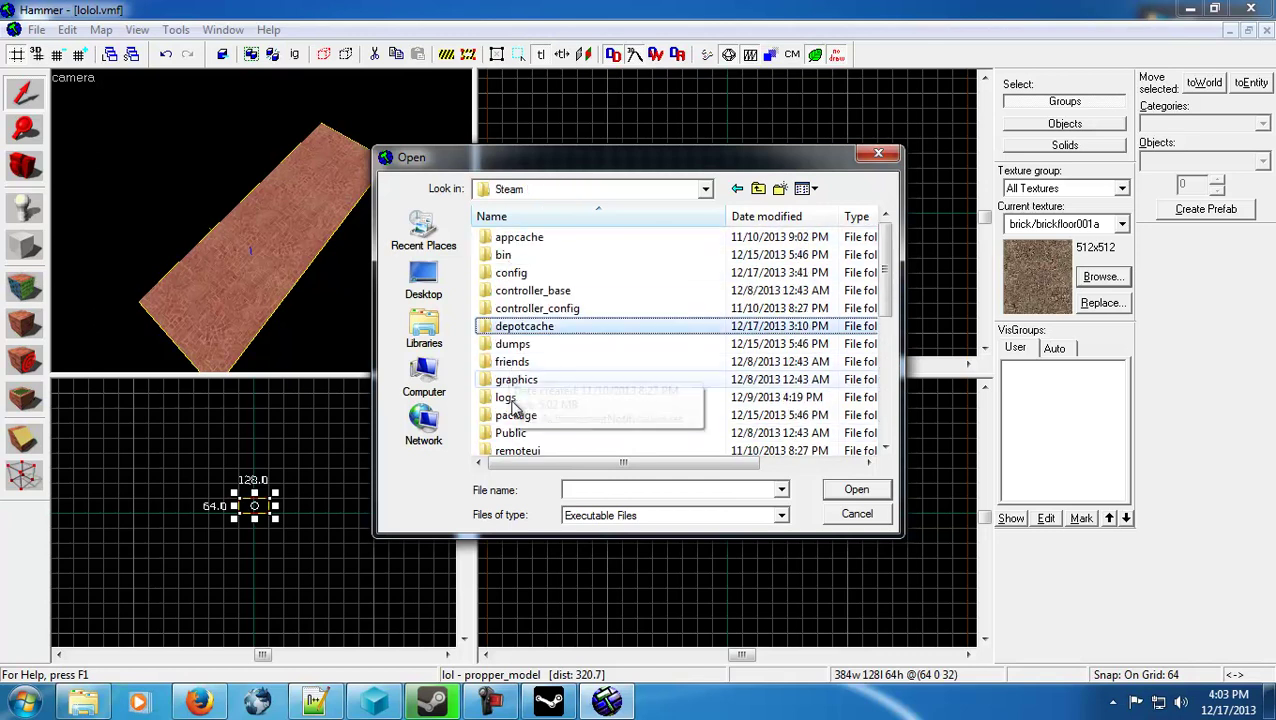
pyautogui.press('d')
pyautogui.click(524, 418)
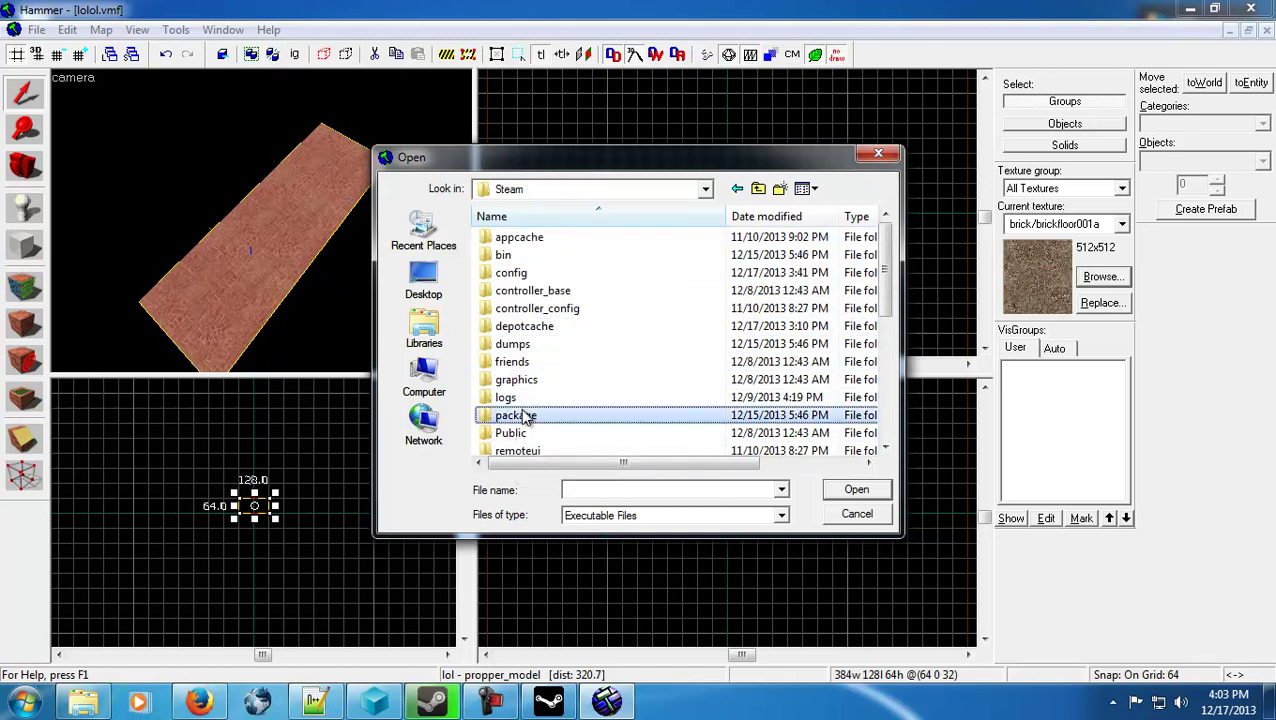
pyautogui.scroll(-5, 520, 419)
pyautogui.doubleClick(515, 289)
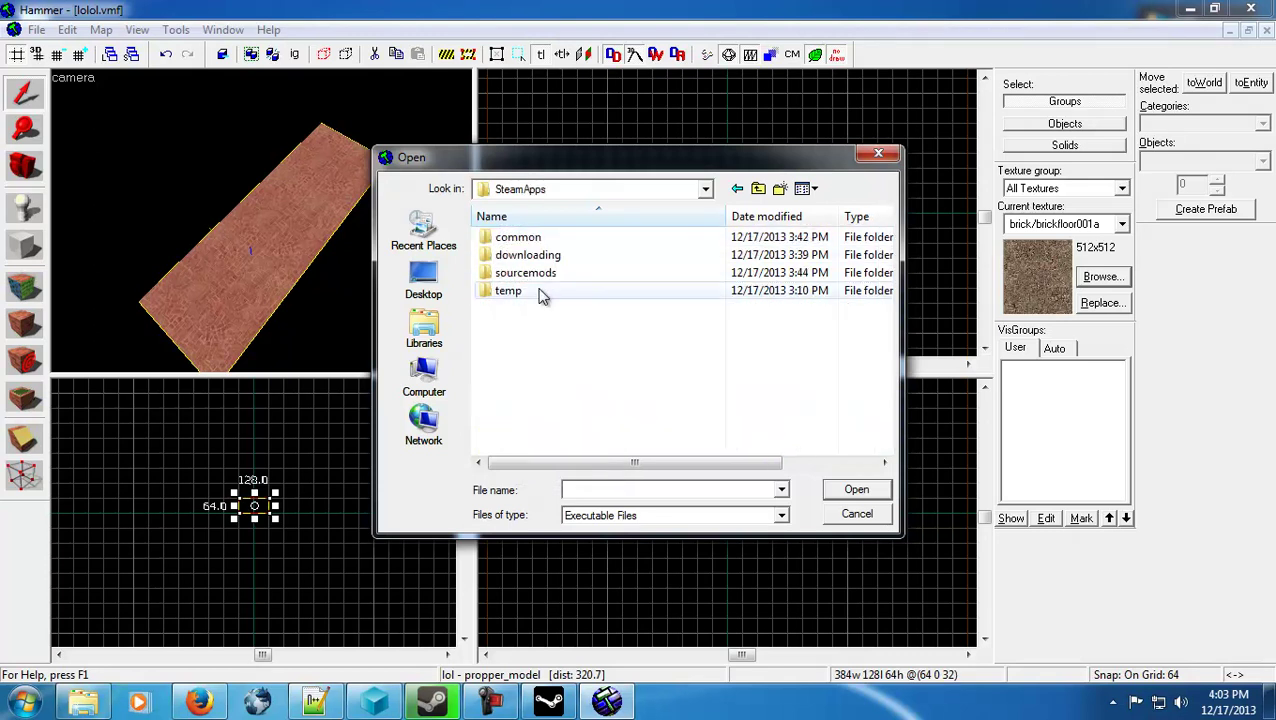
pyautogui.doubleClick(517, 238)
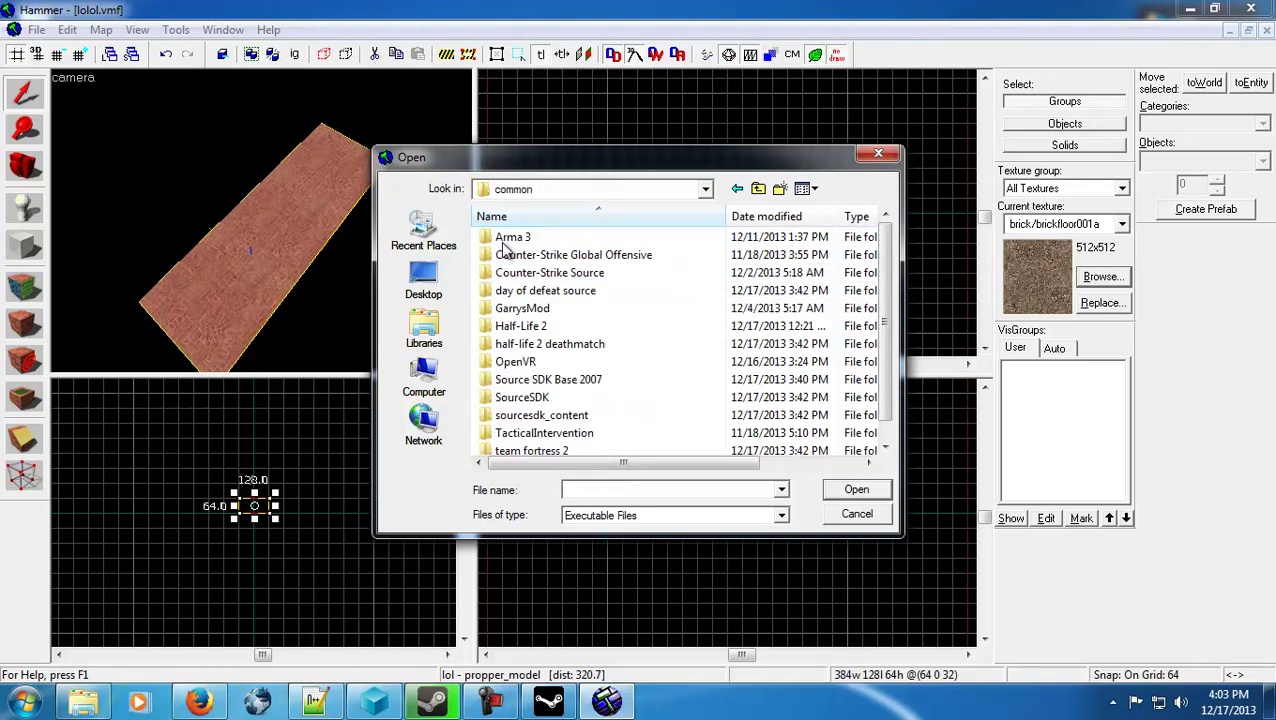
pyautogui.doubleClick(517, 398)
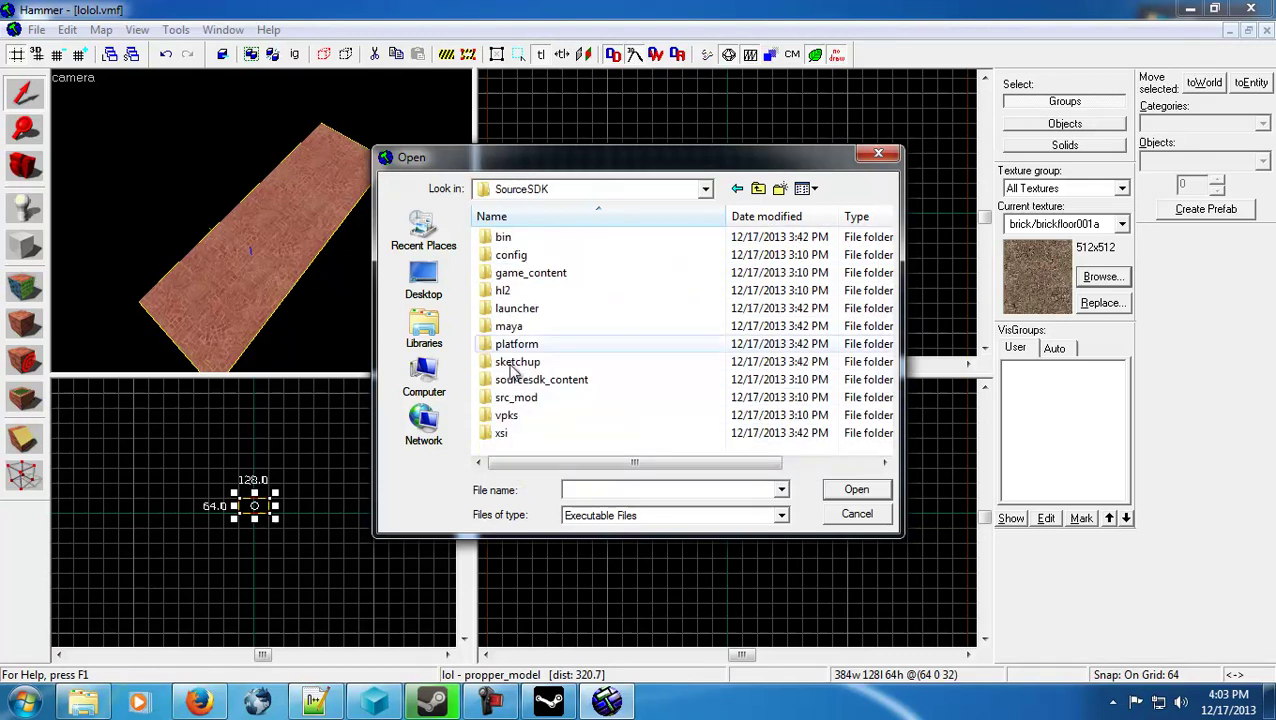
pyautogui.doubleClick(503, 237)
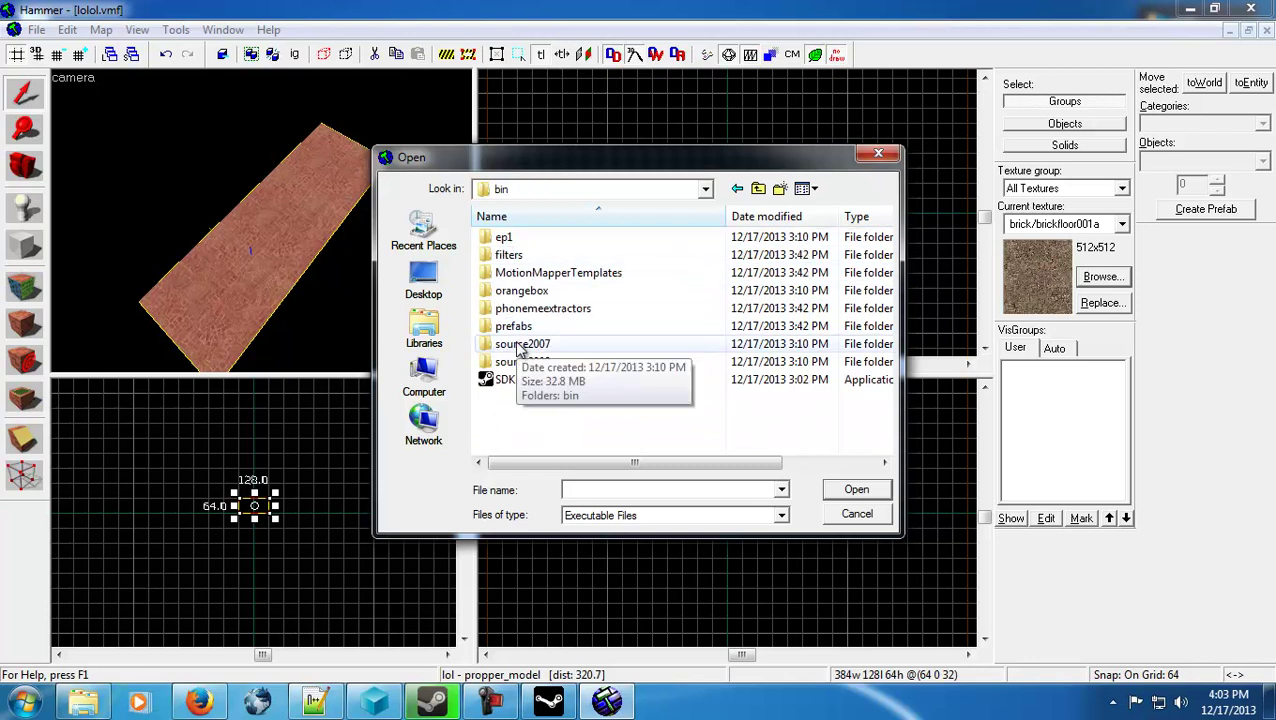
pyautogui.doubleClick(517, 344)
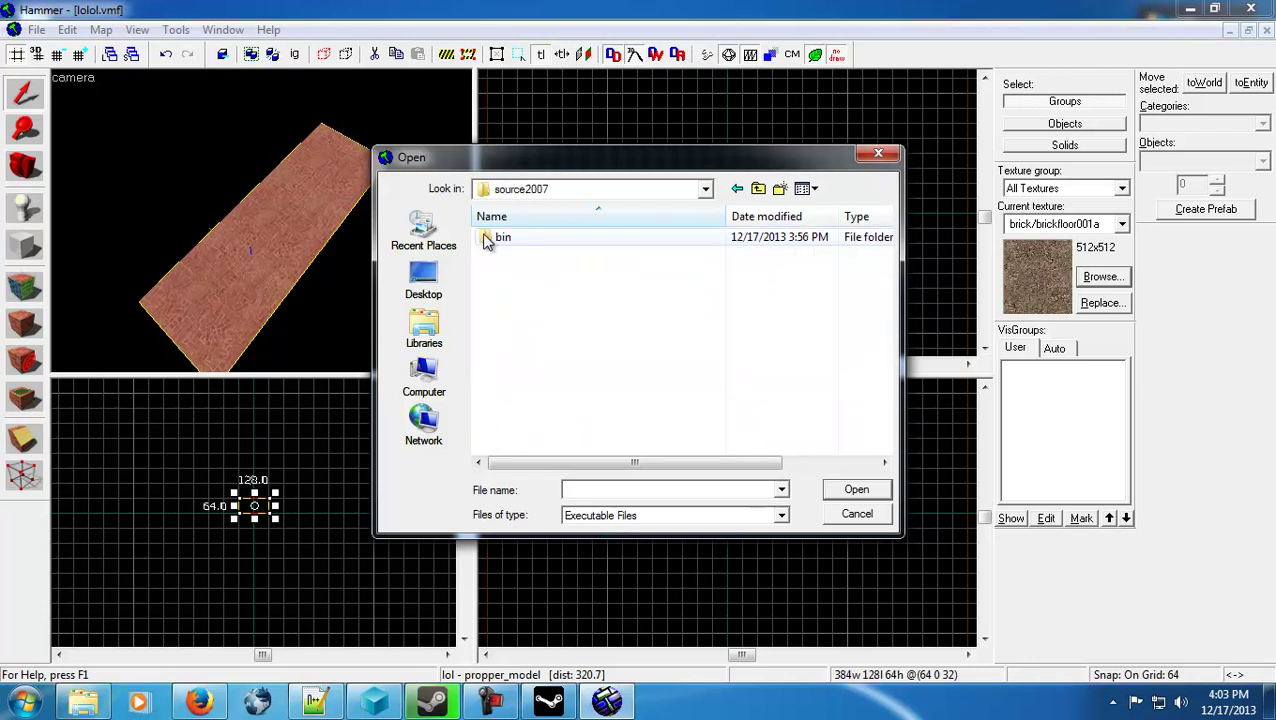
pyautogui.doubleClick(503, 237)
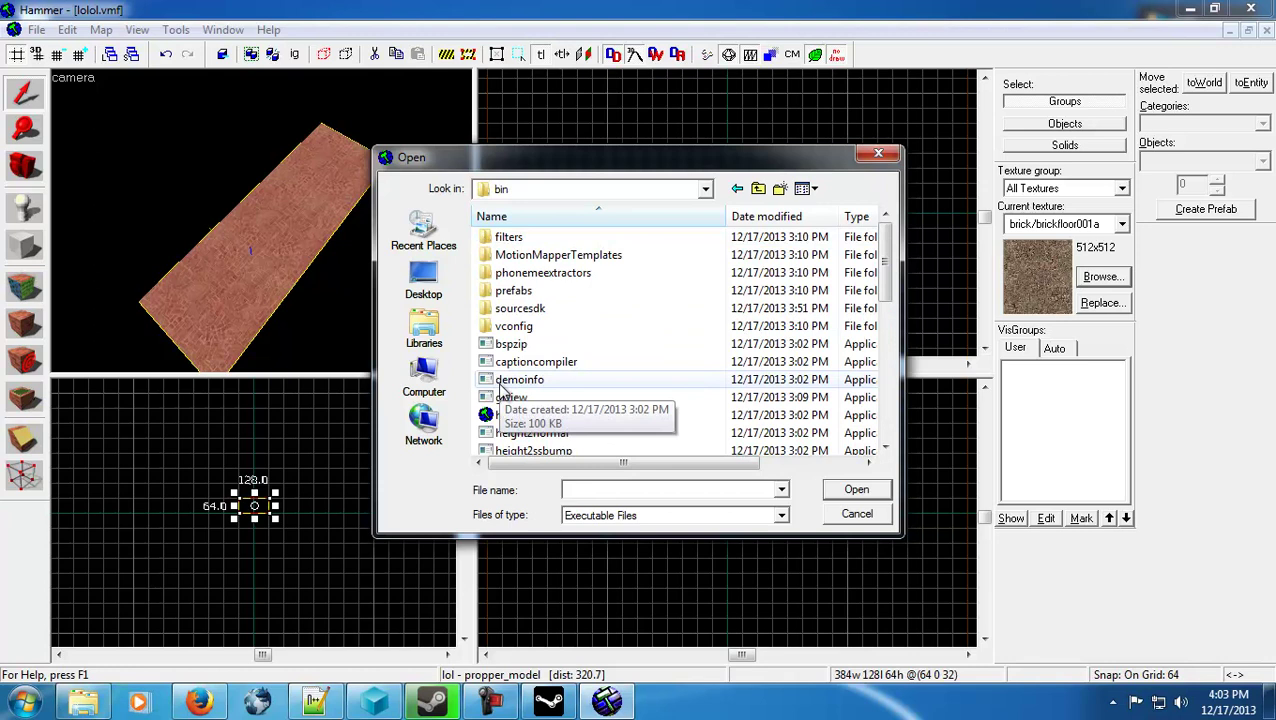
pyautogui.press('p')
pyautogui.click(500, 258)
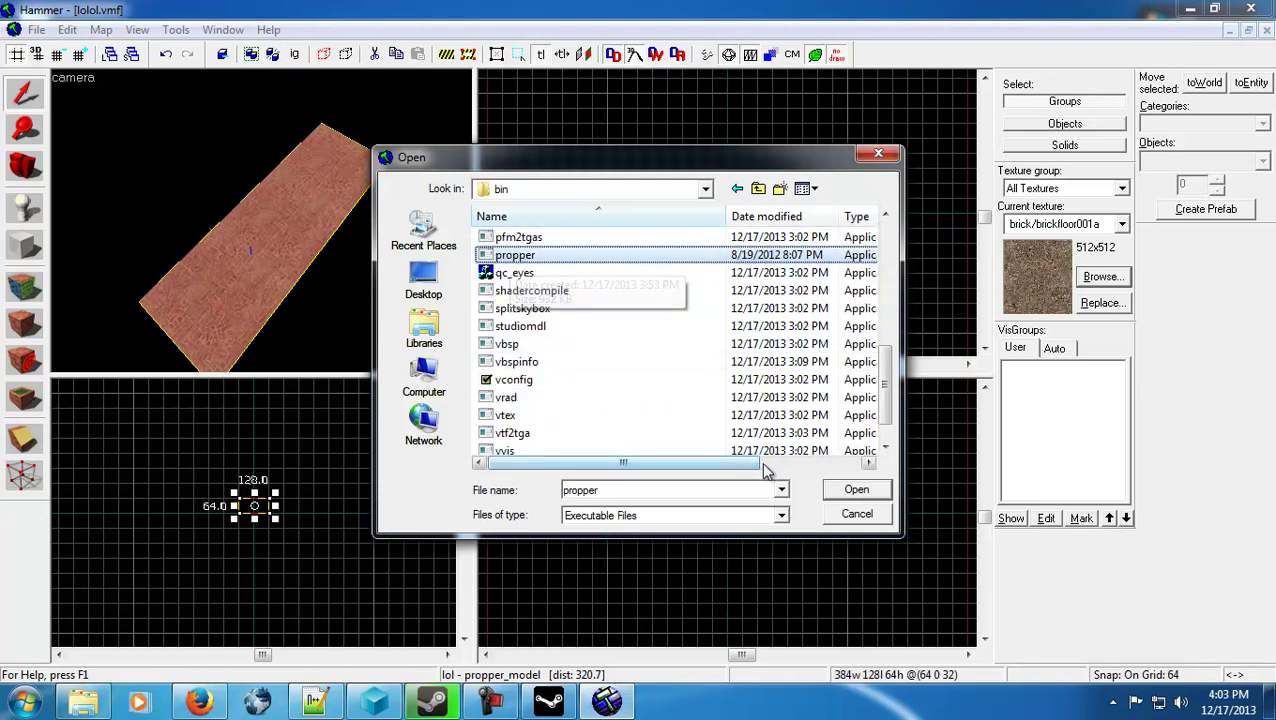
pyautogui.click(848, 490)
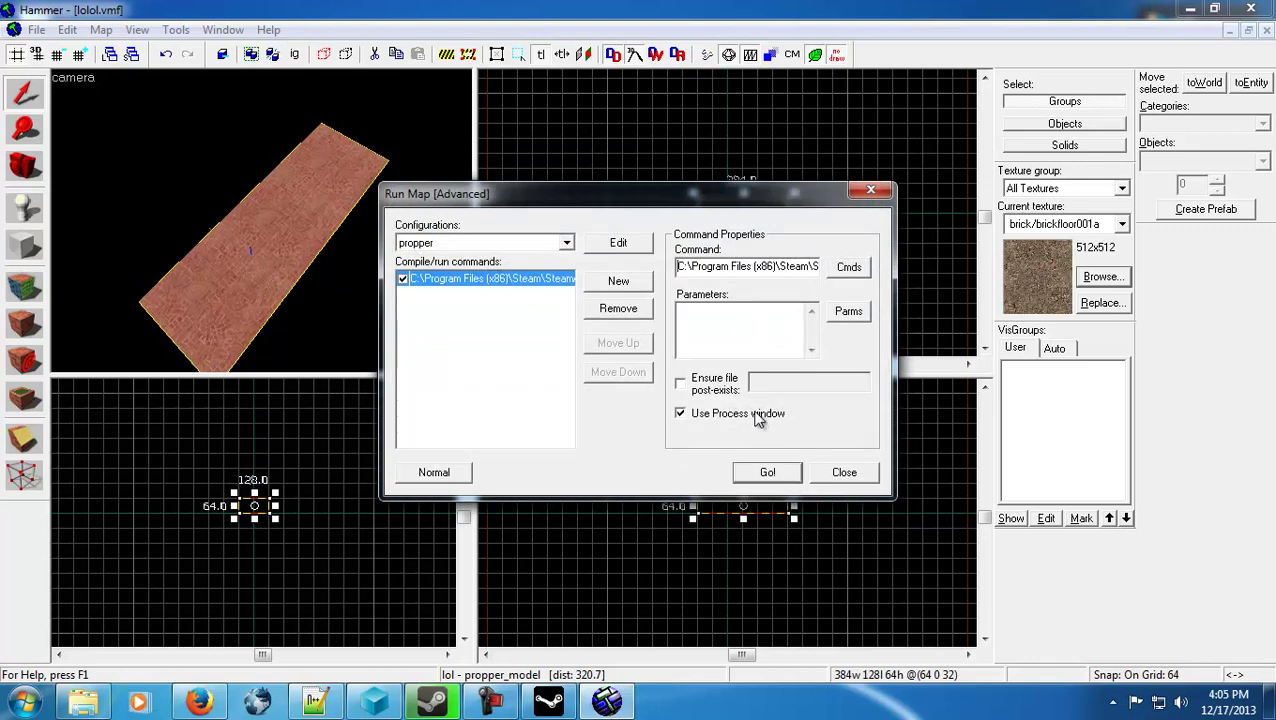
# Paste '-game $gamedir $path\$file' as the parameters and run the propper compile
pyautogui.click(735, 329)
pyautogui.write('-game $gamedir $path\\$file')
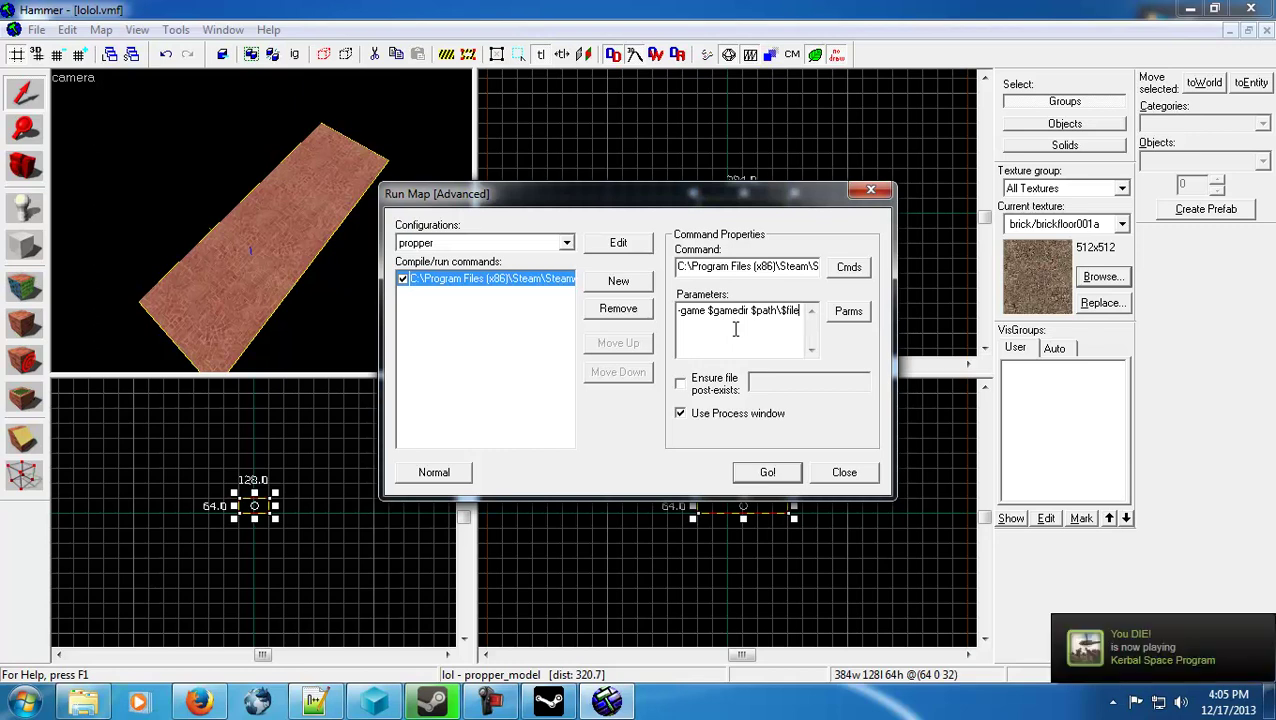
pyautogui.click(751, 475)
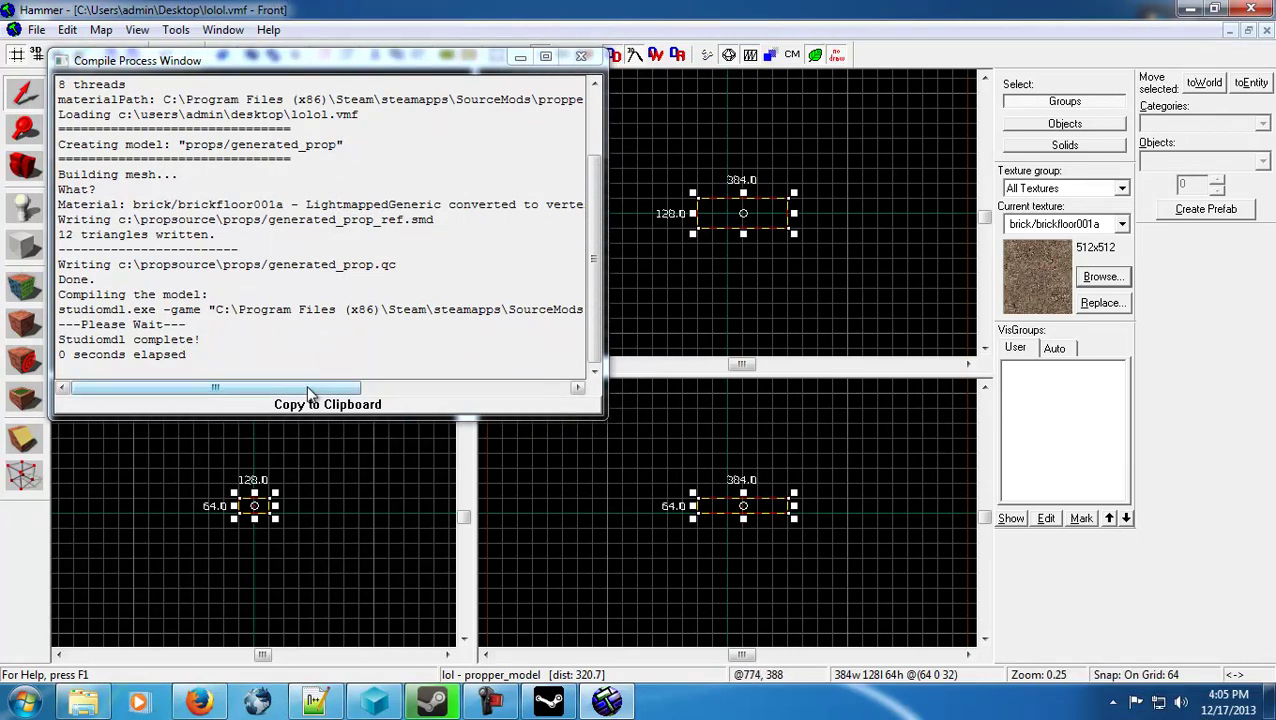
# Close the finished Compile Process Window and minimize the Hammer window
pyautogui.moveTo(308, 390); pyautogui.dragTo(225, 386)
pyautogui.click(397, 441)
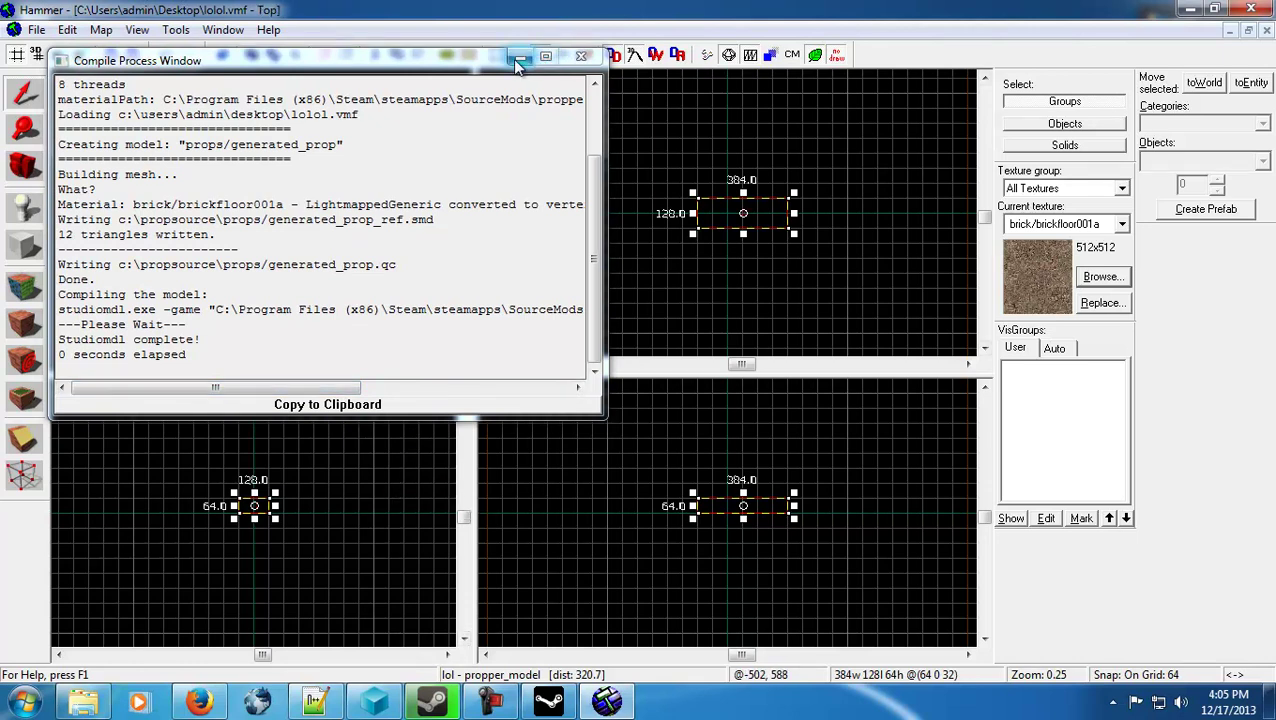
pyautogui.click(581, 56)
pyautogui.click(1190, 9)
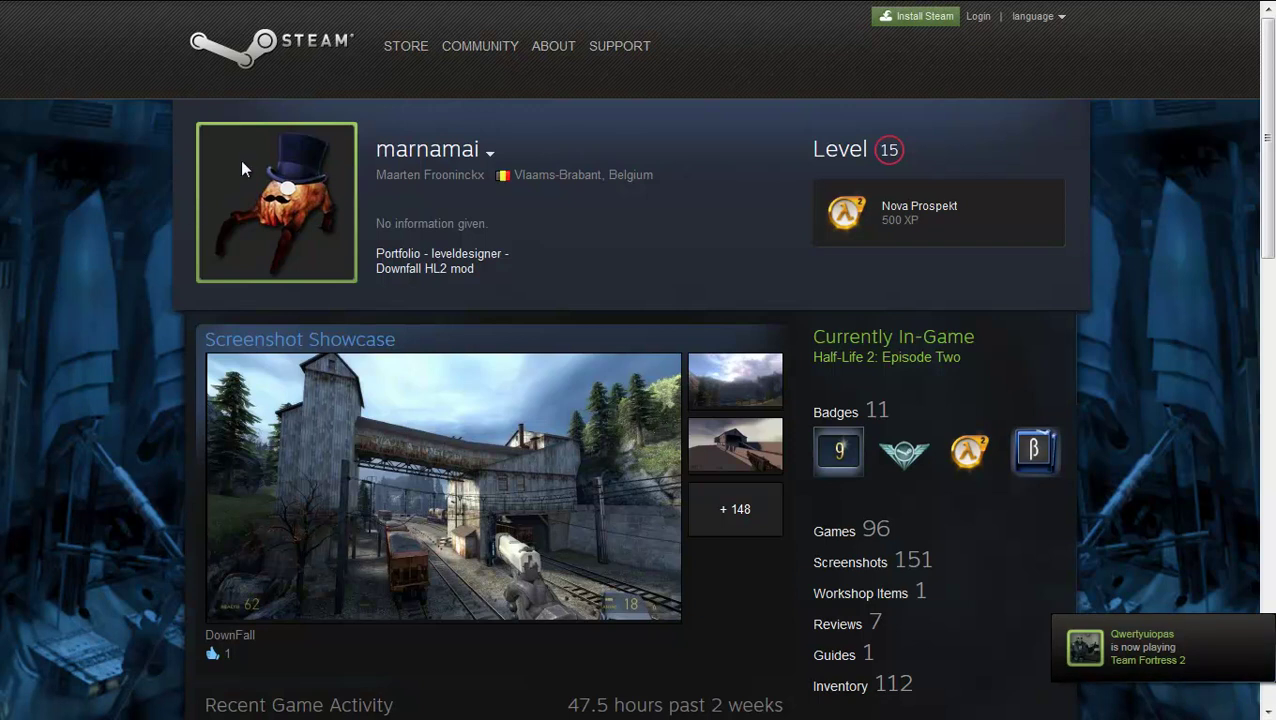
# Return to the guides list, open 'Setting up Propper post-steampipe', and scroll toward its comments
pyautogui.moveTo(20, 8)
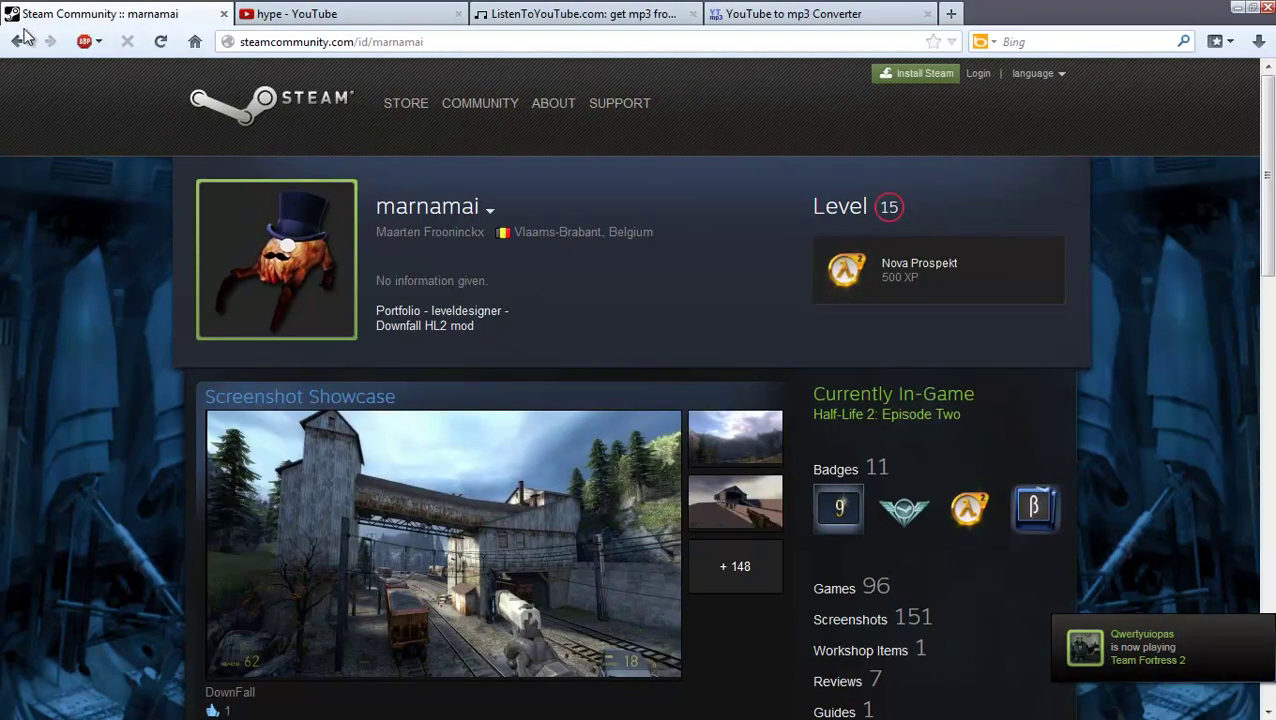
pyautogui.click(20, 40)
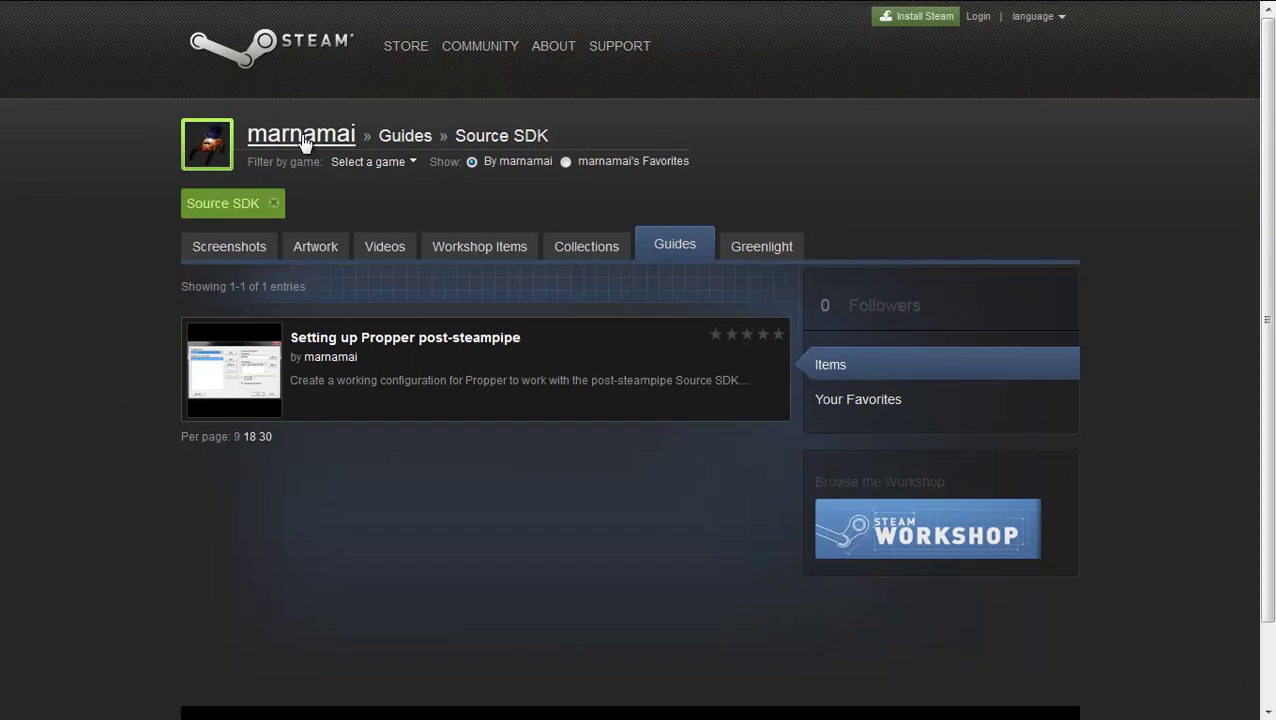
pyautogui.click(330, 358)
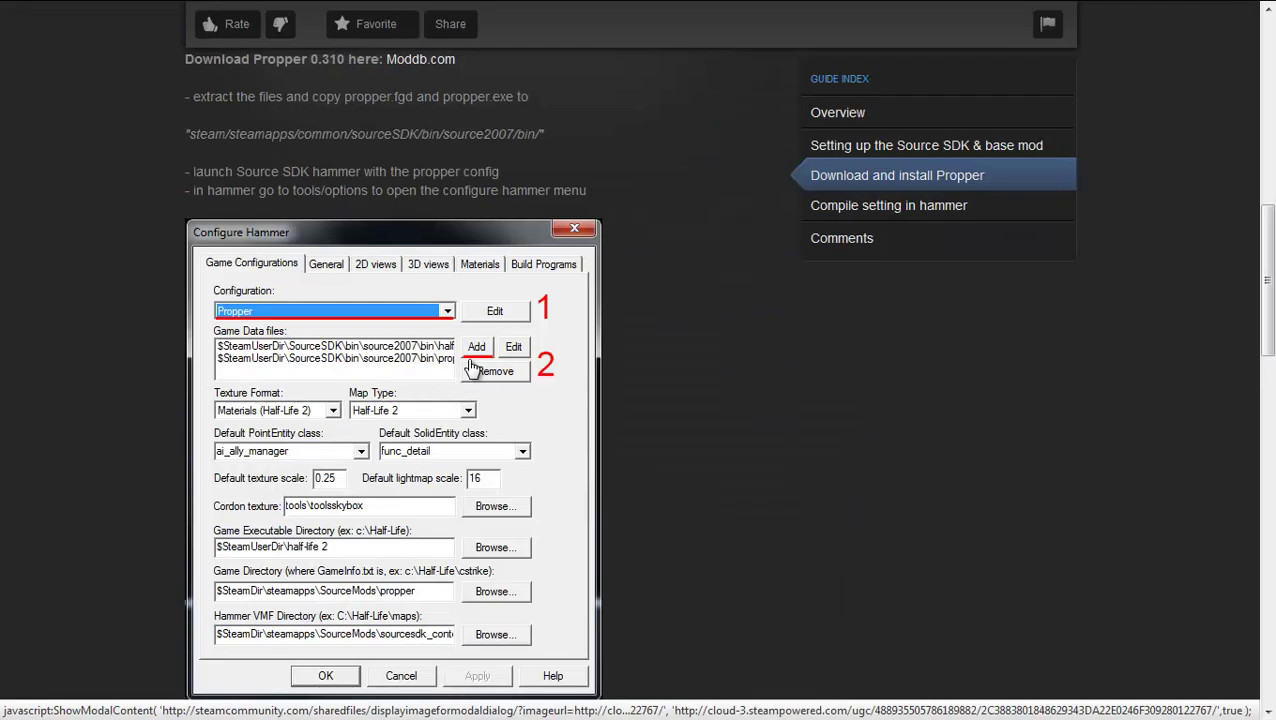
pyautogui.scroll(-5, 190, 407)
pyautogui.scroll(-10, 190, 407)
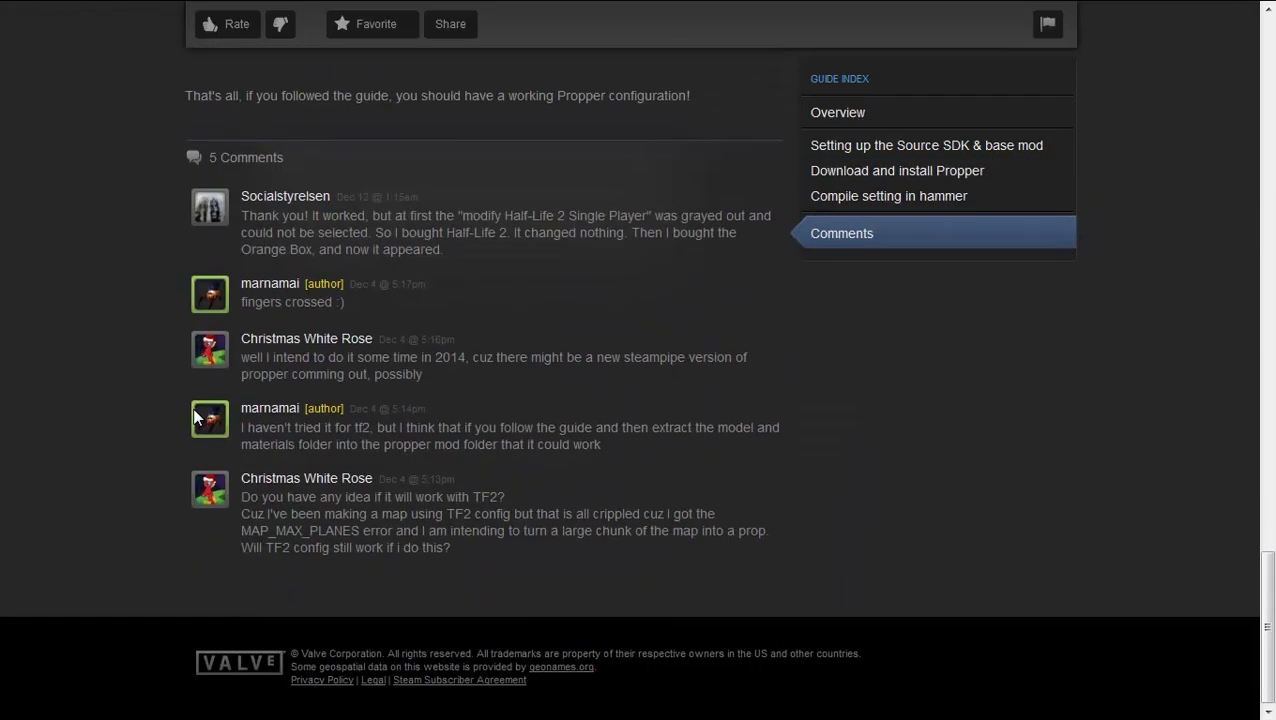